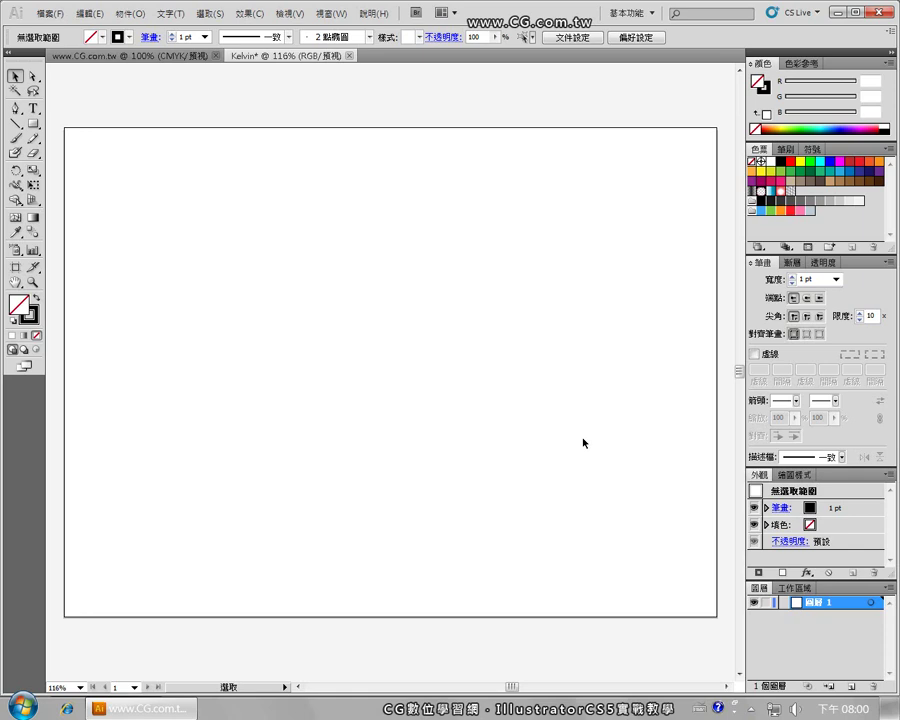
Place four Pen corner points on the artboard's left and close the path on the first point.
{"action": "left_click", "coordinate": [15, 107]}
{"action": "left_click", "coordinate": [130, 259]}
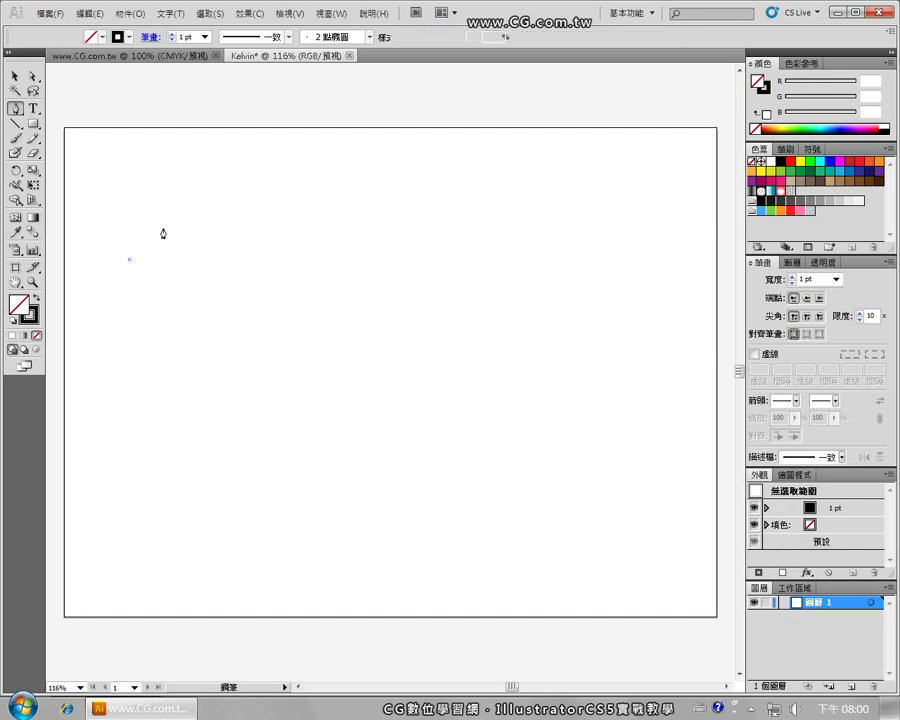
{"action": "left_click", "coordinate": [187, 188]}
{"action": "left_click", "coordinate": [285, 211]}
{"action": "left_click", "coordinate": [272, 296]}
{"action": "left_click", "coordinate": [130, 260]}
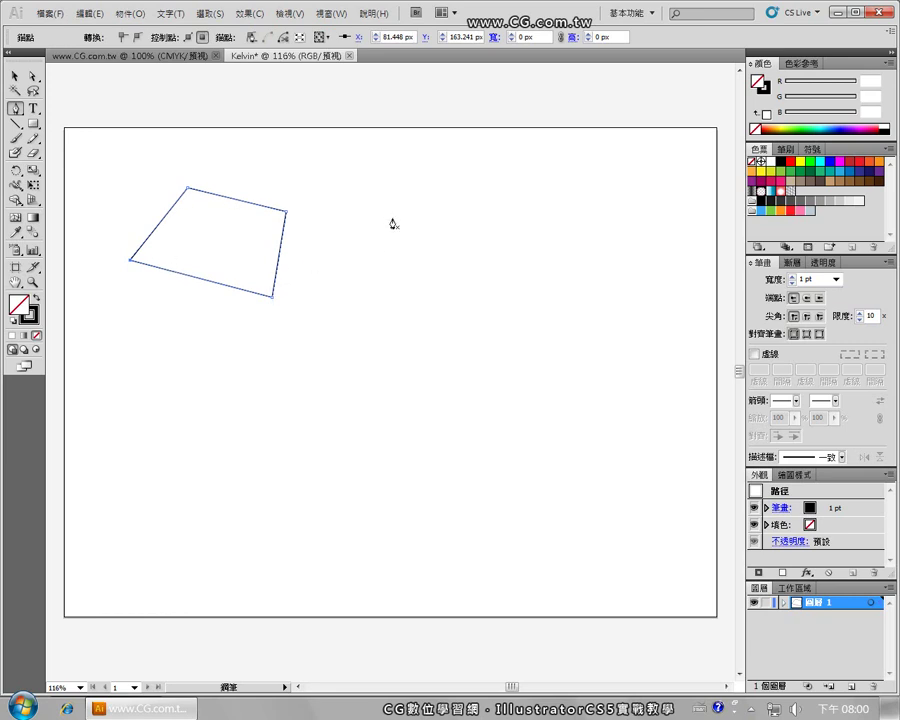
Drag four smooth Pen points into an oval right of the quadrilateral, closing at the start point.
{"action": "left_click_drag", "start_coordinate": [384, 254], "coordinate": [382, 212]}
{"action": "left_click_drag", "start_coordinate": [479, 196], "coordinate": [528, 197]}
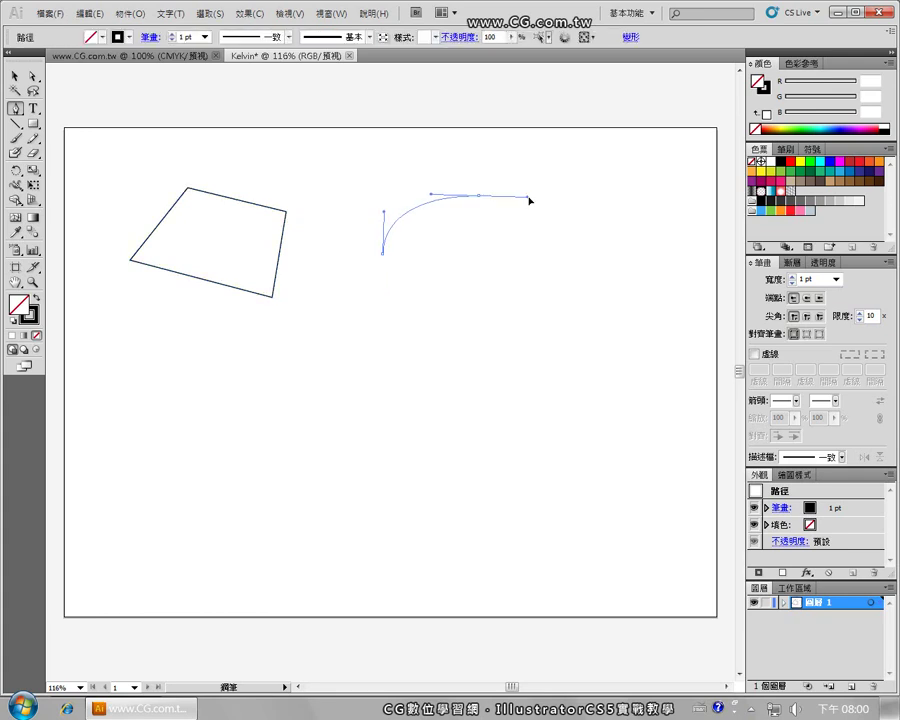
{"action": "left_click_drag", "start_coordinate": [600, 248], "coordinate": [600, 296]}
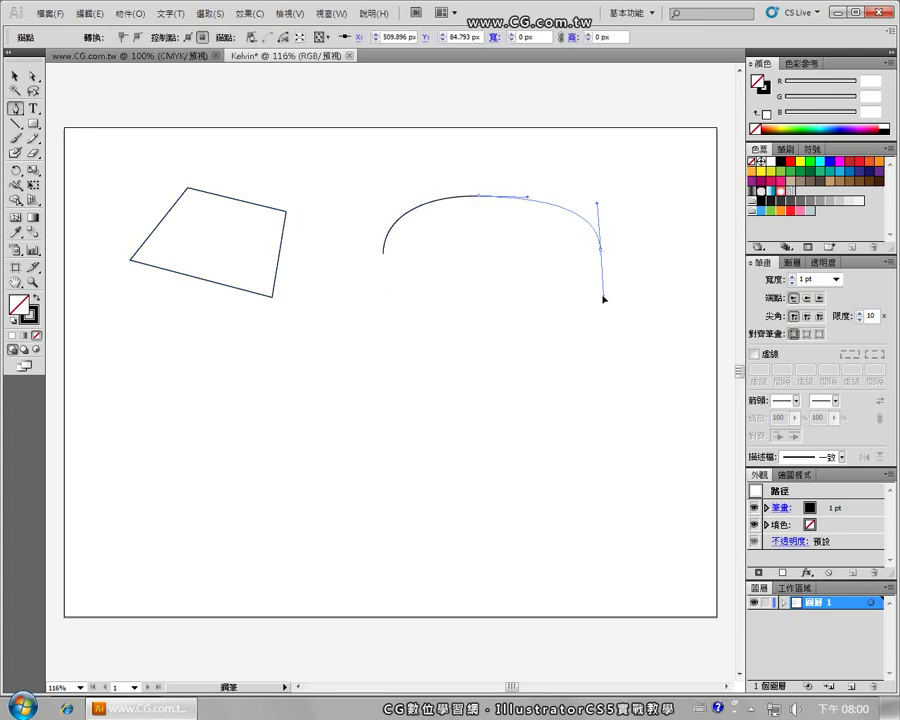
{"action": "left_click_drag", "start_coordinate": [497, 309], "coordinate": [446, 308]}
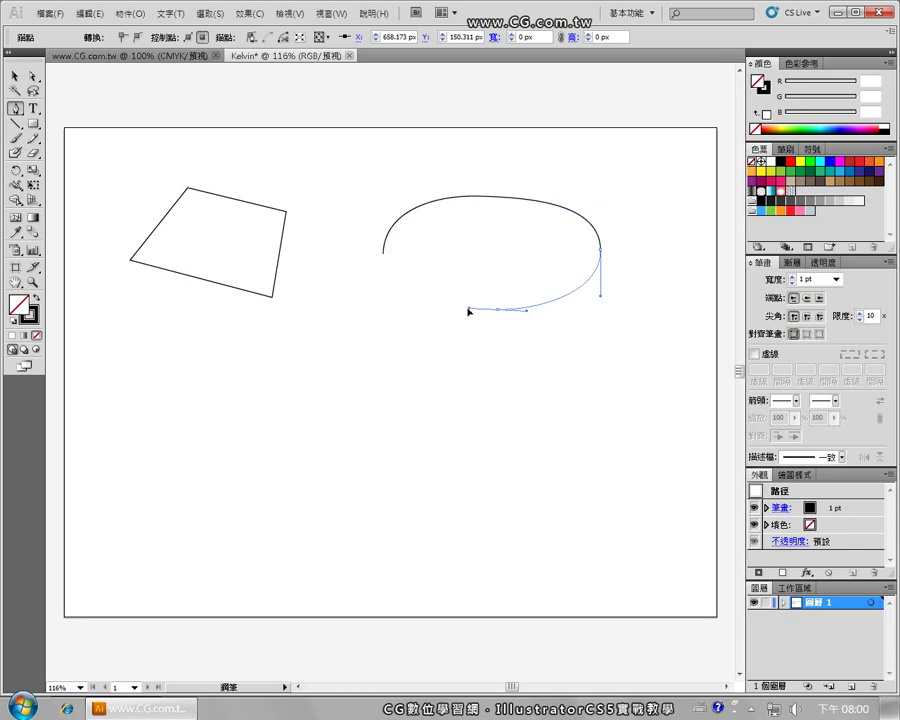
{"action": "mouse_move", "coordinate": [382, 253]}
{"action": "left_mouse_down"}
{"action": "mouse_move", "coordinate": [418, 258]}
{"action": "mouse_move", "coordinate": [385, 214]}
{"action": "left_mouse_up"}
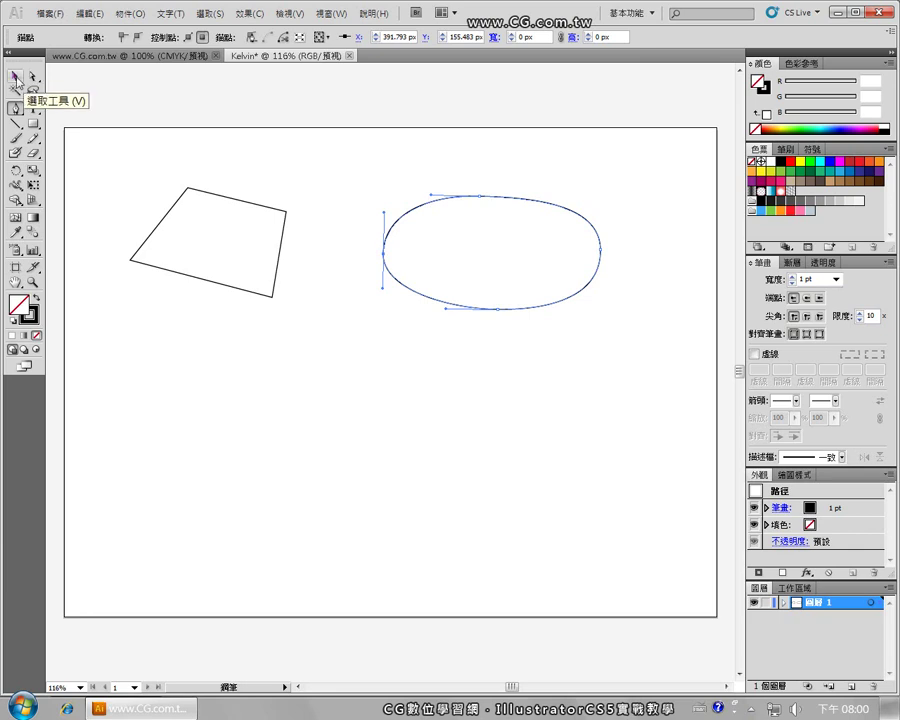
Move the oval slightly down-left, then shift the quadrilateral down-right and rotate it slightly.
{"action": "left_click", "coordinate": [15, 76]}
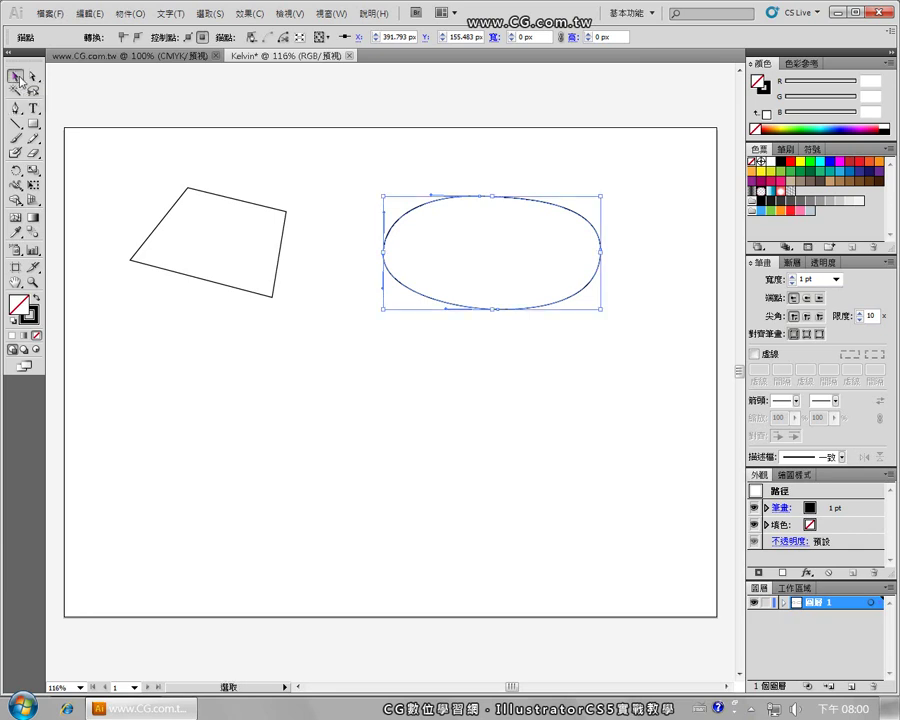
{"action": "left_click", "coordinate": [336, 230]}
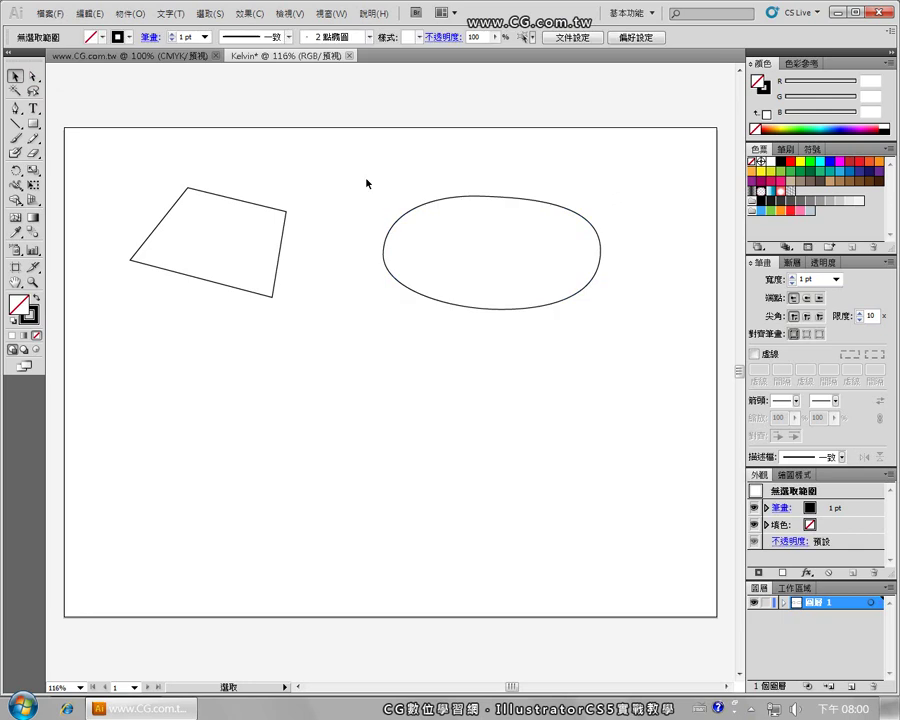
{"action": "left_click_drag", "start_coordinate": [380, 226], "coordinate": [369, 246]}
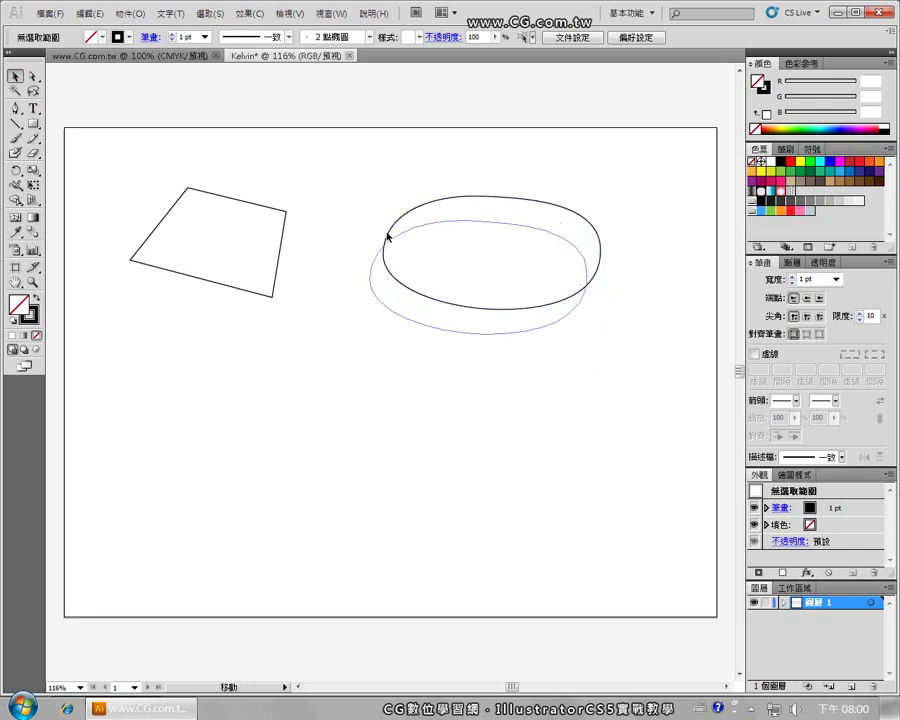
{"action": "left_click_drag", "start_coordinate": [283, 241], "coordinate": [289, 246]}
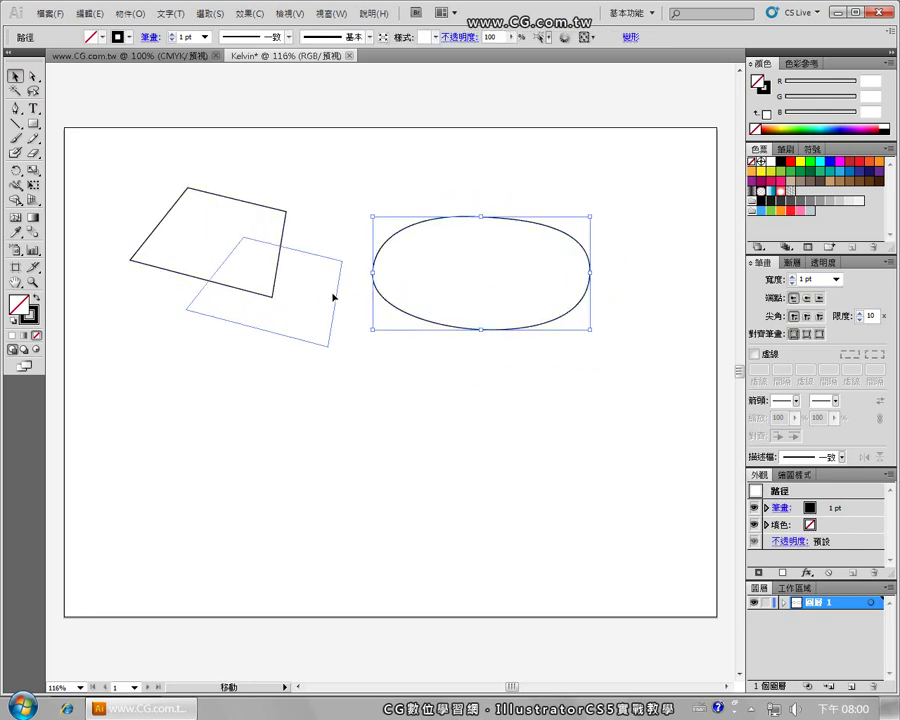
{"action": "mouse_move", "coordinate": [291, 191]}
{"action": "left_mouse_down"}
{"action": "mouse_move", "coordinate": [254, 224]}
{"action": "mouse_move", "coordinate": [285, 191]}
{"action": "left_mouse_up"}
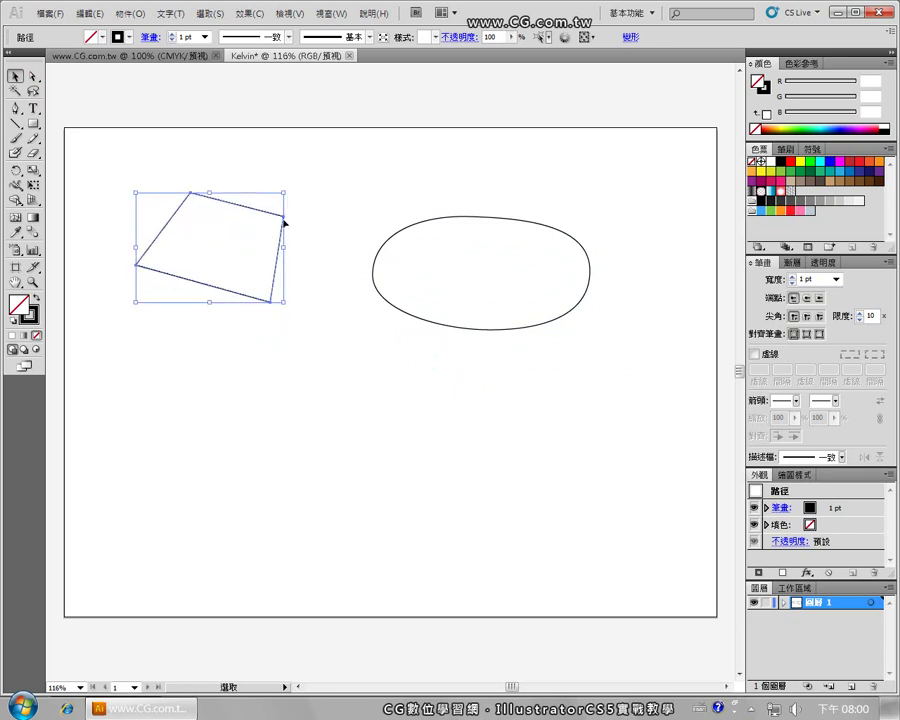
Drag the quadrilateral's top and right corners into a tilted rectangle-like shape.
{"action": "left_click", "coordinate": [34, 77]}
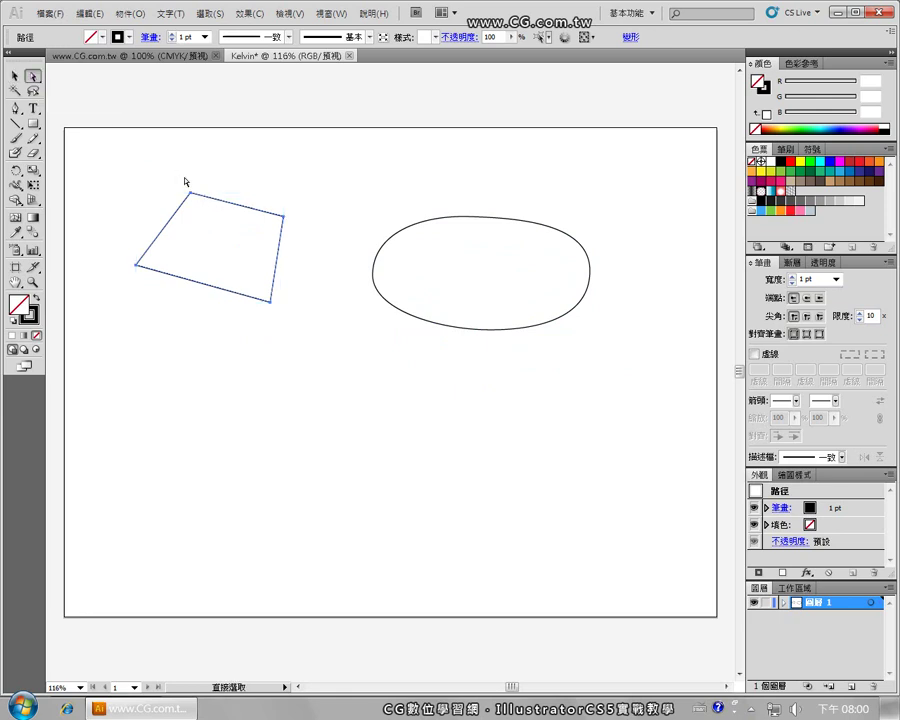
{"action": "left_click", "coordinate": [191, 194]}
{"action": "left_click_drag", "start_coordinate": [193, 196], "coordinate": [172, 175]}
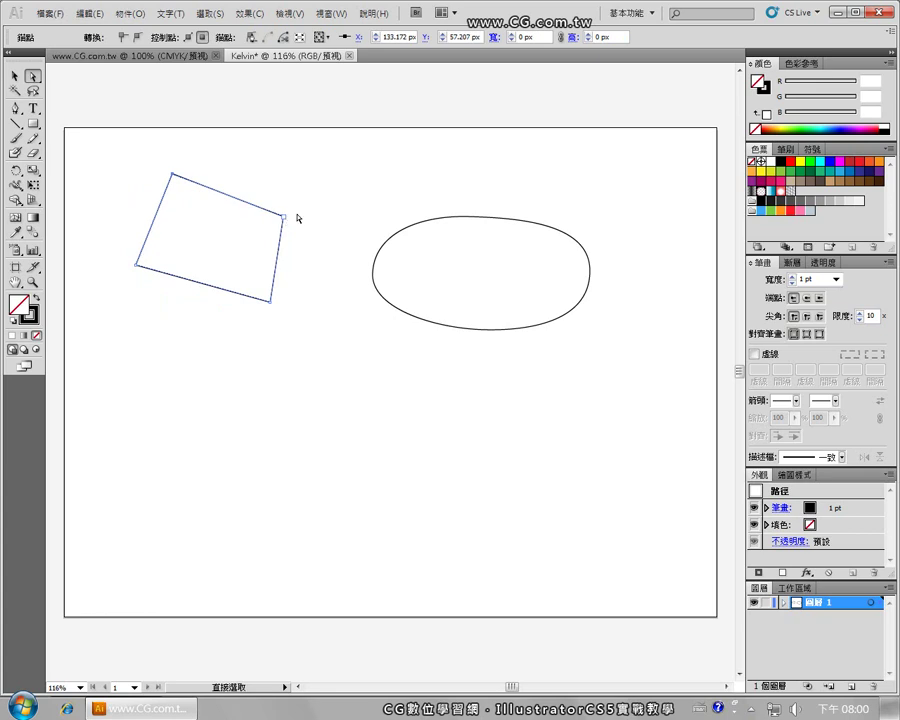
{"action": "mouse_move", "coordinate": [285, 213]}
{"action": "left_mouse_down"}
{"action": "mouse_move", "coordinate": [226, 206]}
{"action": "mouse_move", "coordinate": [218, 187]}
{"action": "left_mouse_up"}
{"action": "left_click_drag", "start_coordinate": [157, 156], "coordinate": [293, 208]}
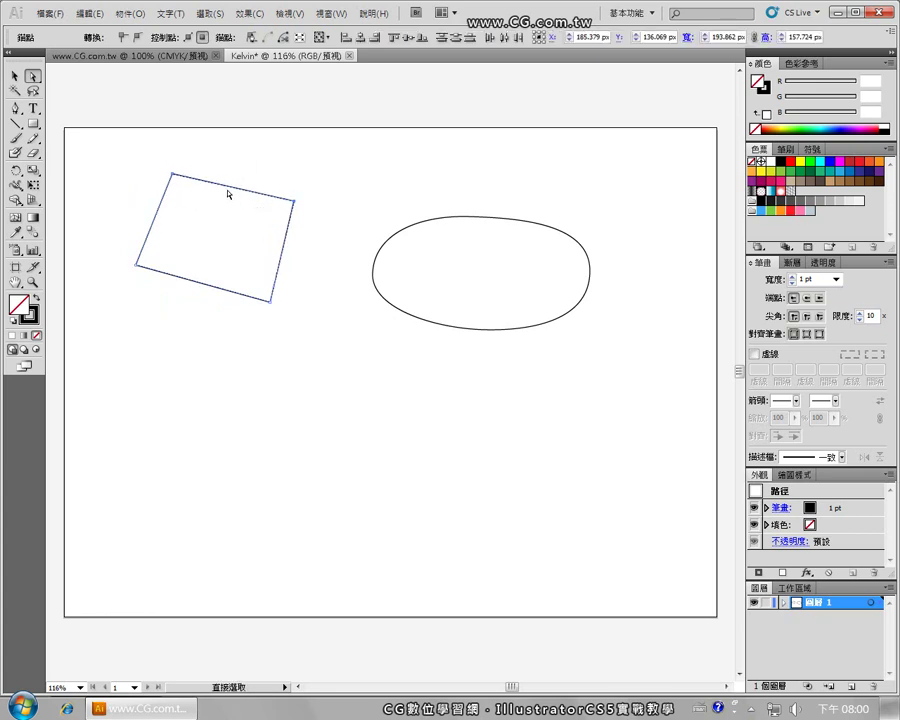
{"action": "left_click_drag", "start_coordinate": [294, 204], "coordinate": [344, 198]}
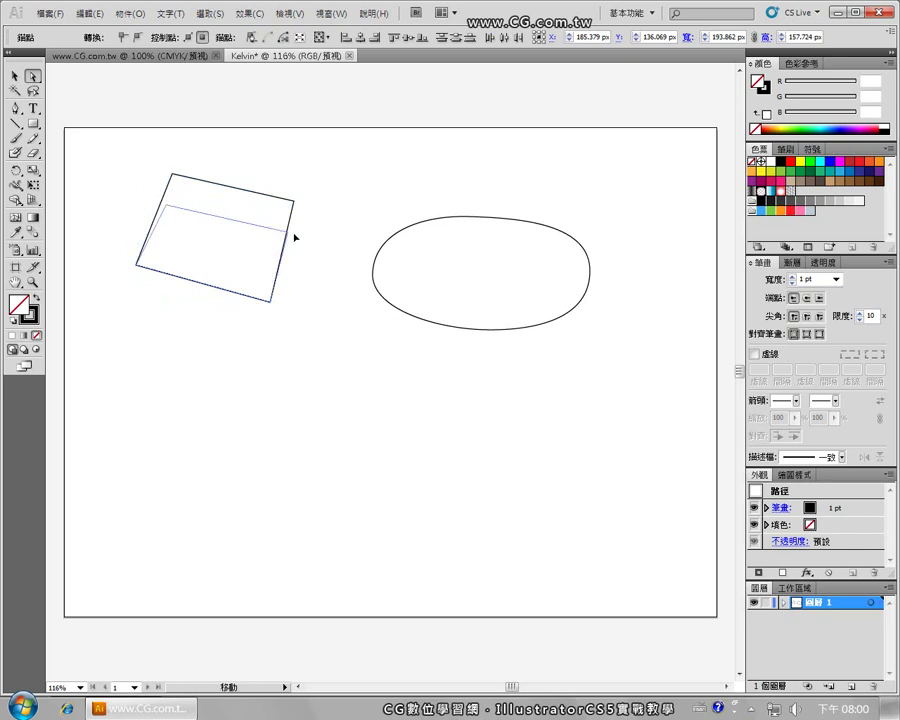
{"action": "left_click_drag", "start_coordinate": [344, 196], "coordinate": [290, 229]}
Drag the oval's top anchor point upward.
{"action": "left_click", "coordinate": [473, 216]}
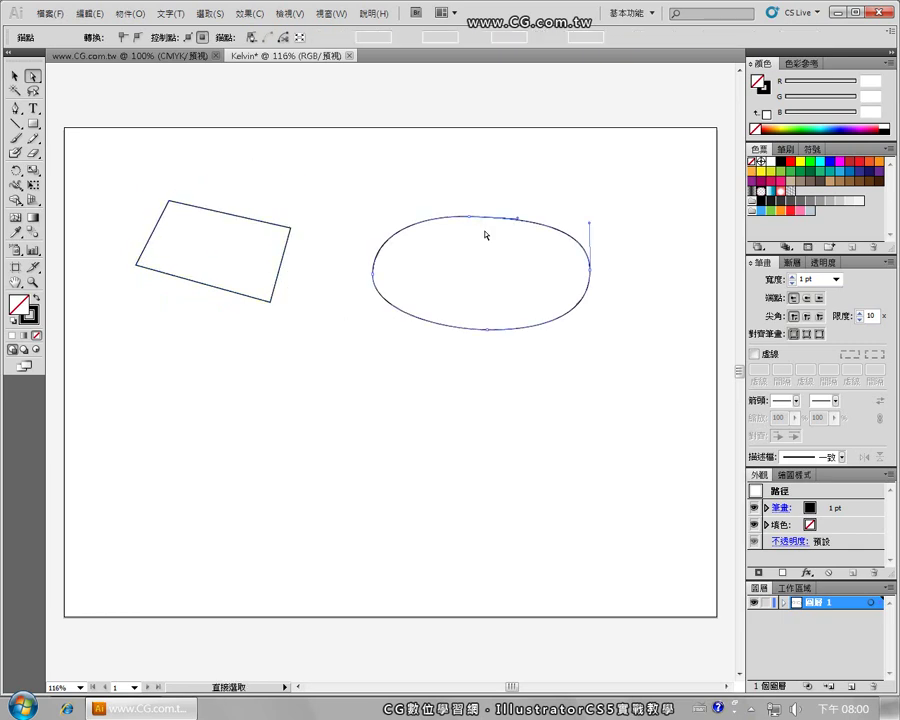
{"action": "left_click_drag", "start_coordinate": [470, 217], "coordinate": [477, 204]}
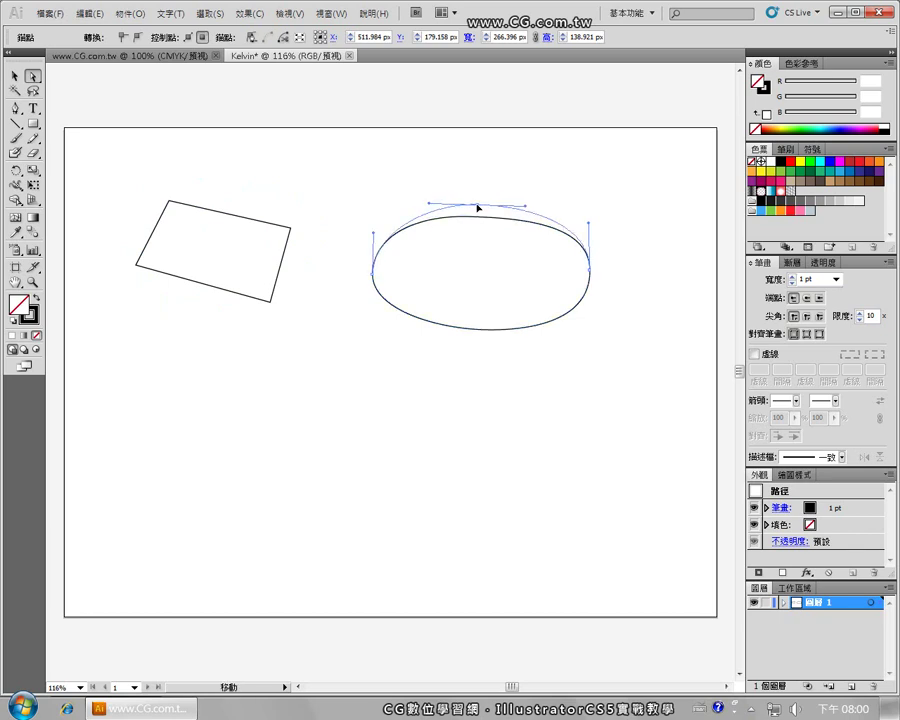
{"action": "left_click", "coordinate": [290, 231]}
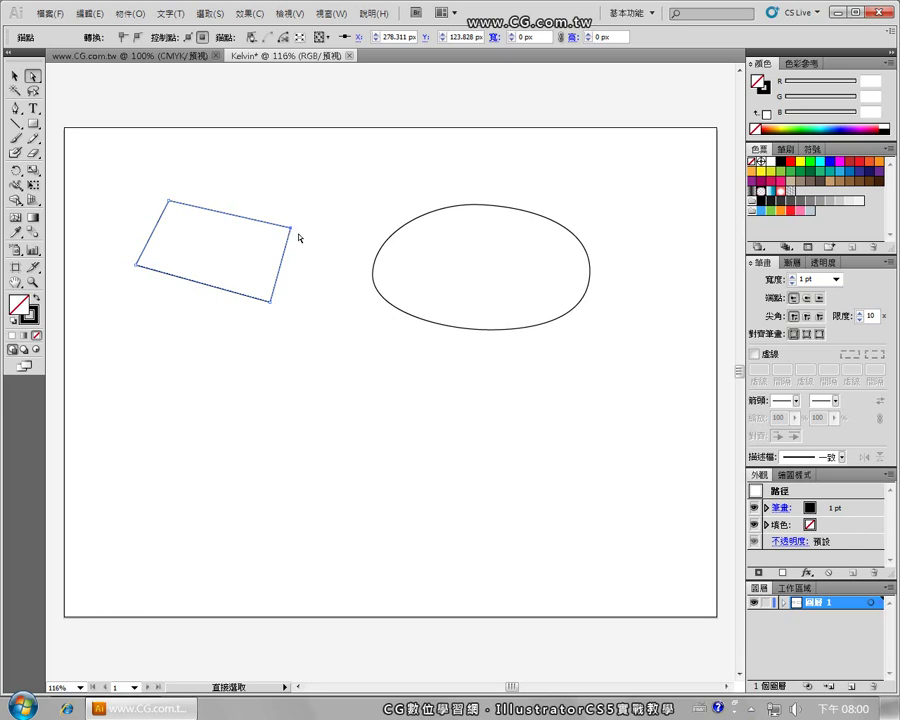
Raise the oval's top point, adjust its upper-right and lower-left curves, and pull its bottom down.
{"action": "left_click", "coordinate": [444, 206]}
{"action": "left_click", "coordinate": [476, 206]}
{"action": "mouse_move", "coordinate": [478, 207]}
{"action": "left_mouse_down"}
{"action": "mouse_move", "coordinate": [480, 197]}
{"action": "mouse_move", "coordinate": [418, 199]}
{"action": "left_mouse_up"}
{"action": "left_click_drag", "start_coordinate": [528, 196], "coordinate": [541, 197]}
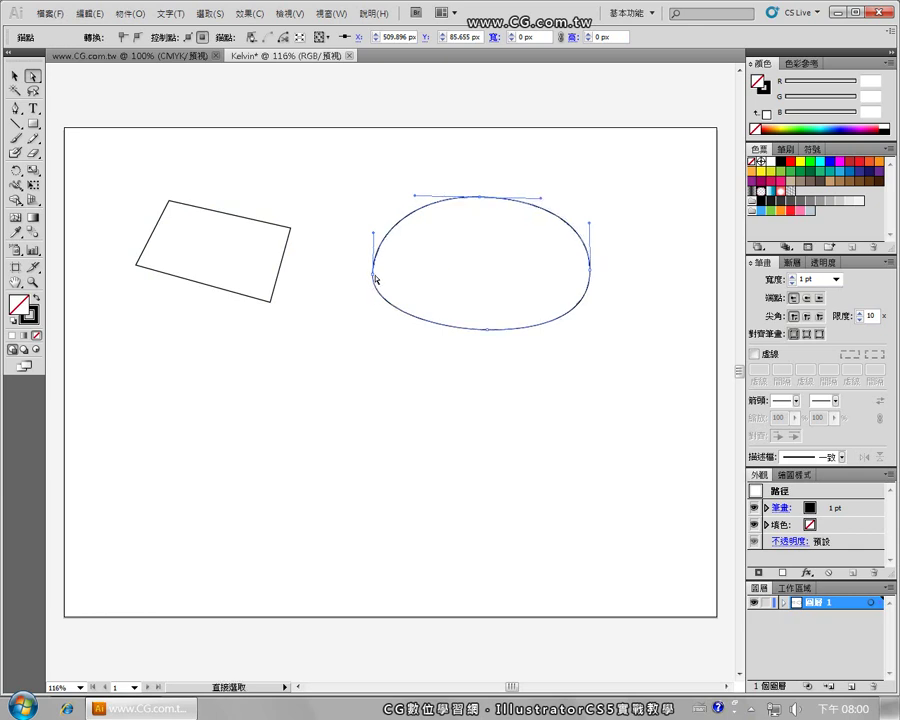
{"action": "mouse_move", "coordinate": [372, 310]}
{"action": "left_mouse_down"}
{"action": "mouse_move", "coordinate": [379, 323]}
{"action": "mouse_move", "coordinate": [372, 316]}
{"action": "left_mouse_up"}
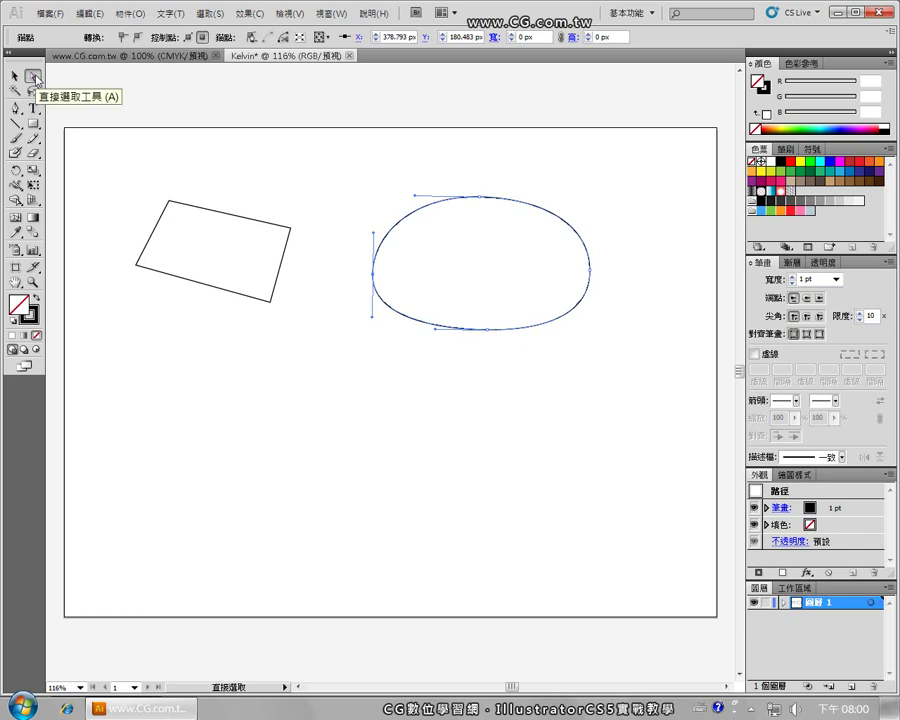
{"action": "left_click_drag", "start_coordinate": [490, 334], "coordinate": [429, 340]}
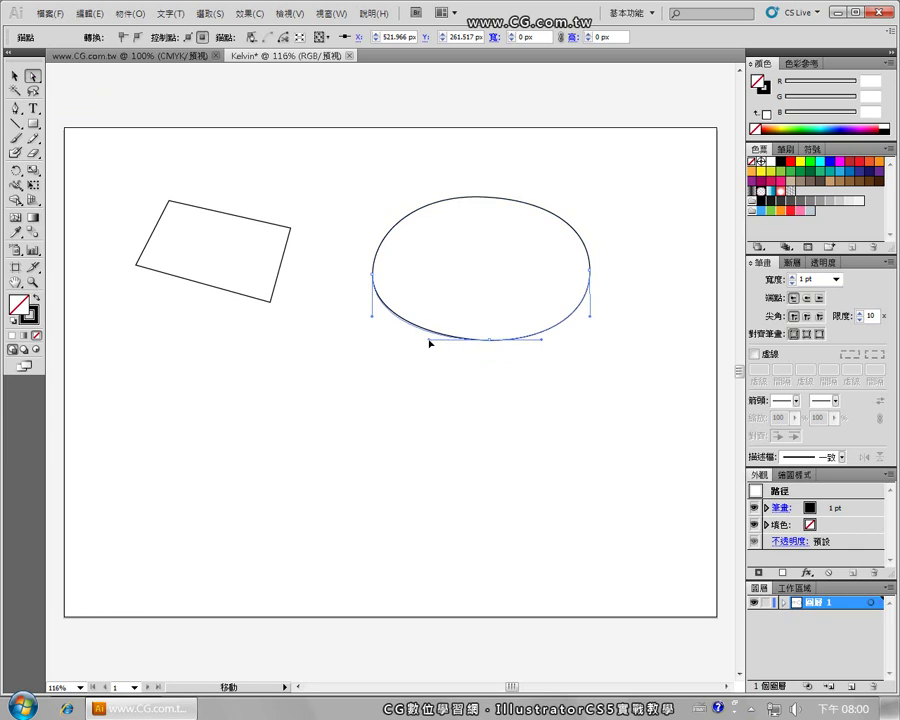
{"action": "left_click", "coordinate": [589, 271]}
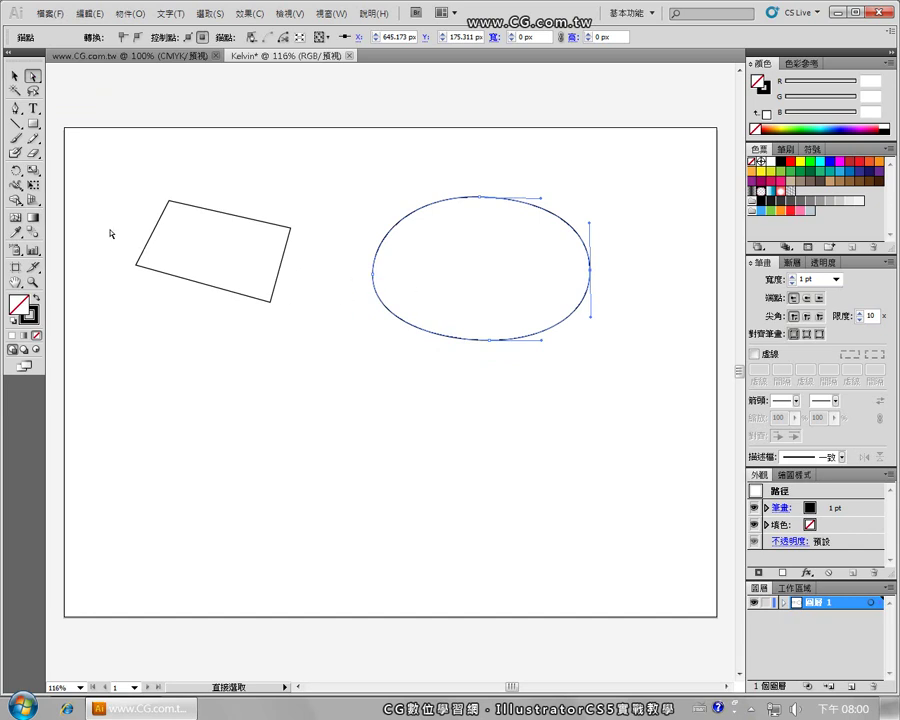
{"action": "left_click", "coordinate": [14, 109]}
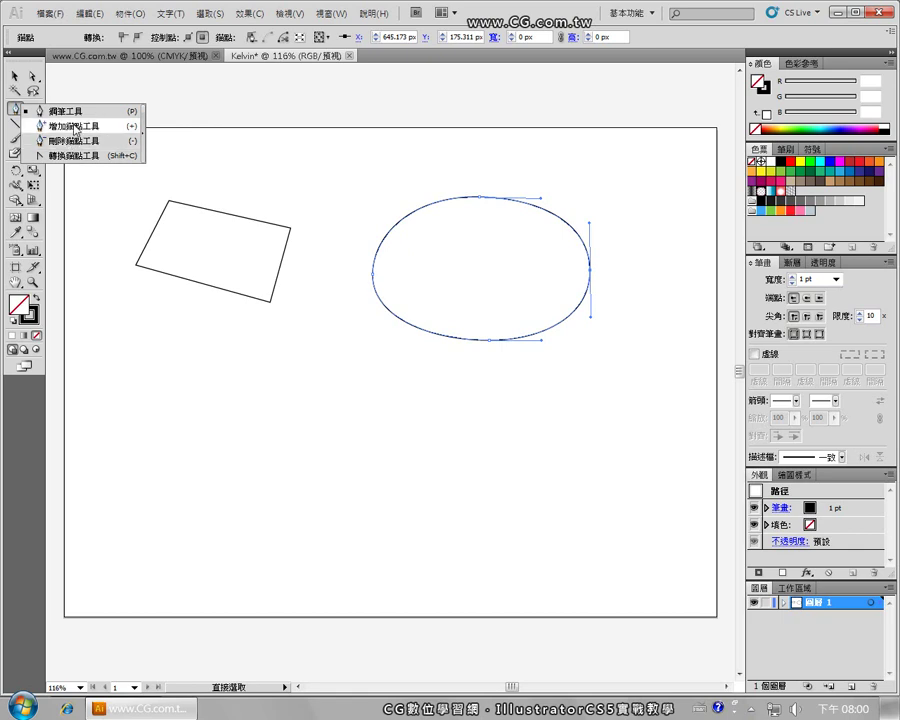
With Add Anchor Point, add midpoints on the quadrilateral's top, left, bottom and right edges.
{"action": "left_click", "coordinate": [75, 127]}
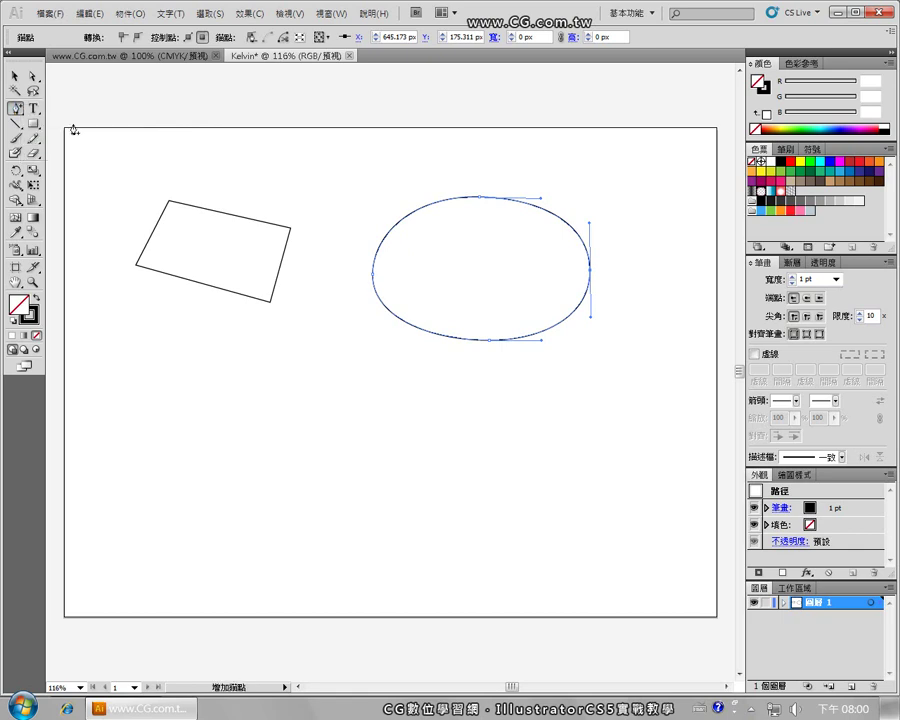
{"action": "left_click", "coordinate": [223, 214]}
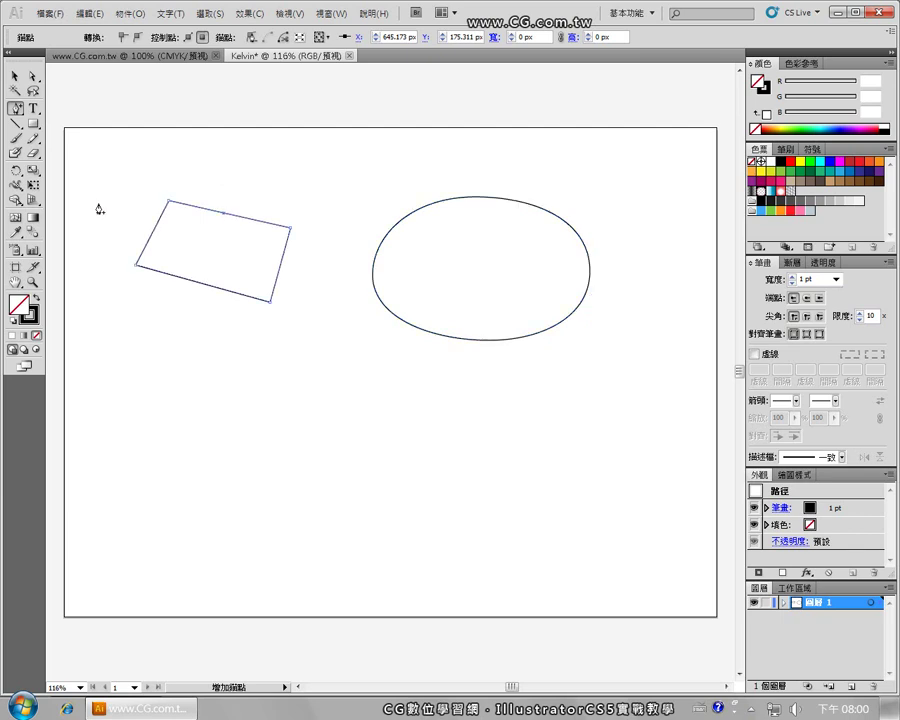
{"action": "left_click", "coordinate": [154, 232]}
{"action": "left_click", "coordinate": [202, 284]}
{"action": "left_click", "coordinate": [280, 263]}
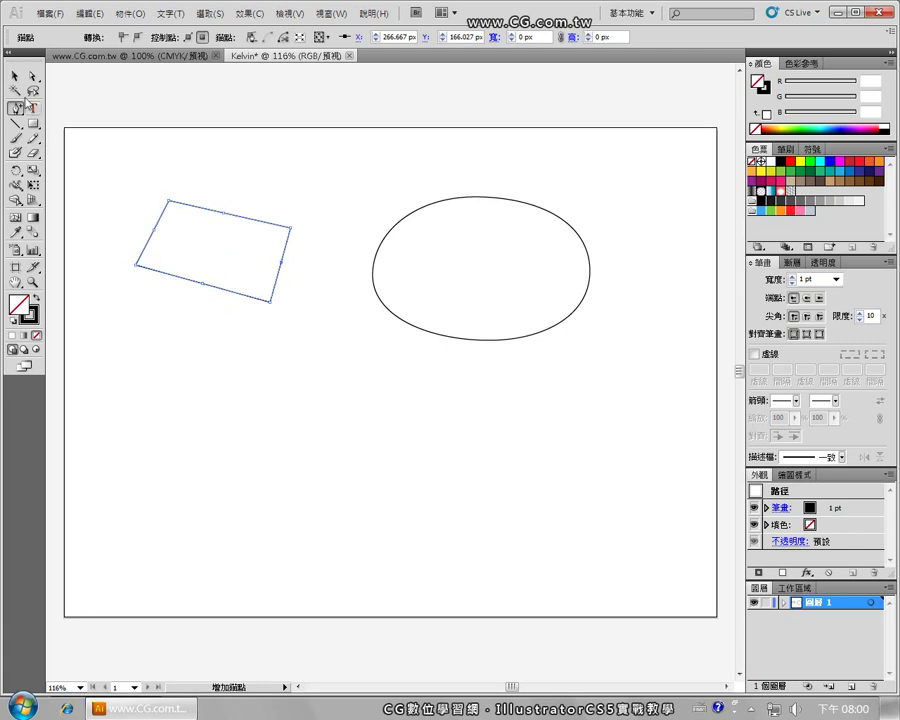
Pull the quadrilateral's edge midpoints inward to form notches.
{"action": "left_click", "coordinate": [32, 77]}
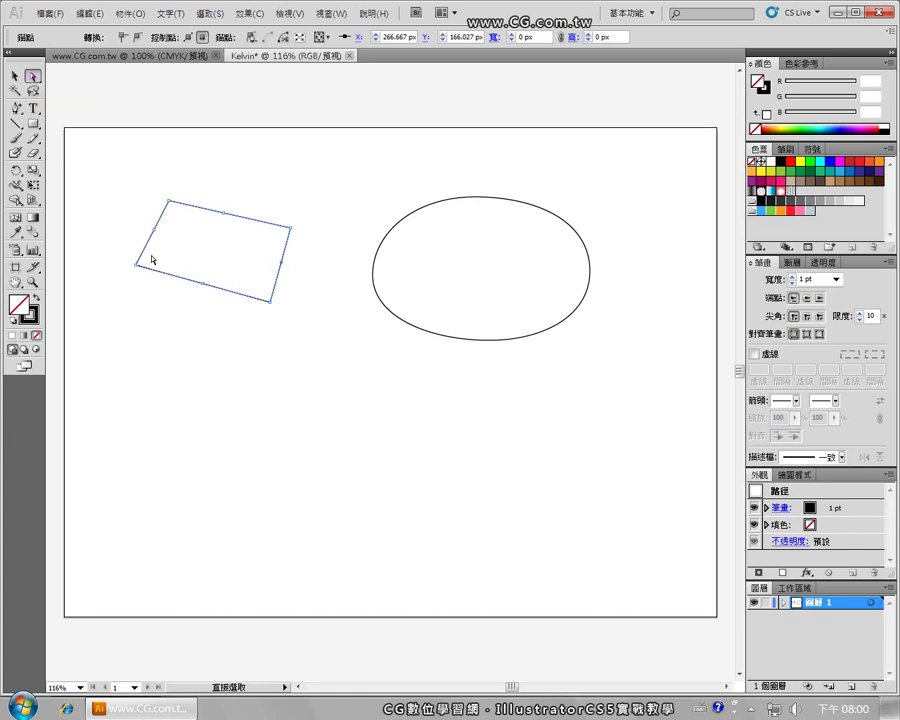
{"action": "left_click_drag", "start_coordinate": [154, 232], "coordinate": [169, 235]}
{"action": "left_click_drag", "start_coordinate": [223, 212], "coordinate": [222, 218]}
{"action": "left_click_drag", "start_coordinate": [281, 264], "coordinate": [216, 229]}
{"action": "mouse_move", "coordinate": [203, 283]}
{"action": "left_mouse_down"}
{"action": "mouse_move", "coordinate": [202, 258]}
{"action": "mouse_move", "coordinate": [179, 238]}
{"action": "left_mouse_up"}
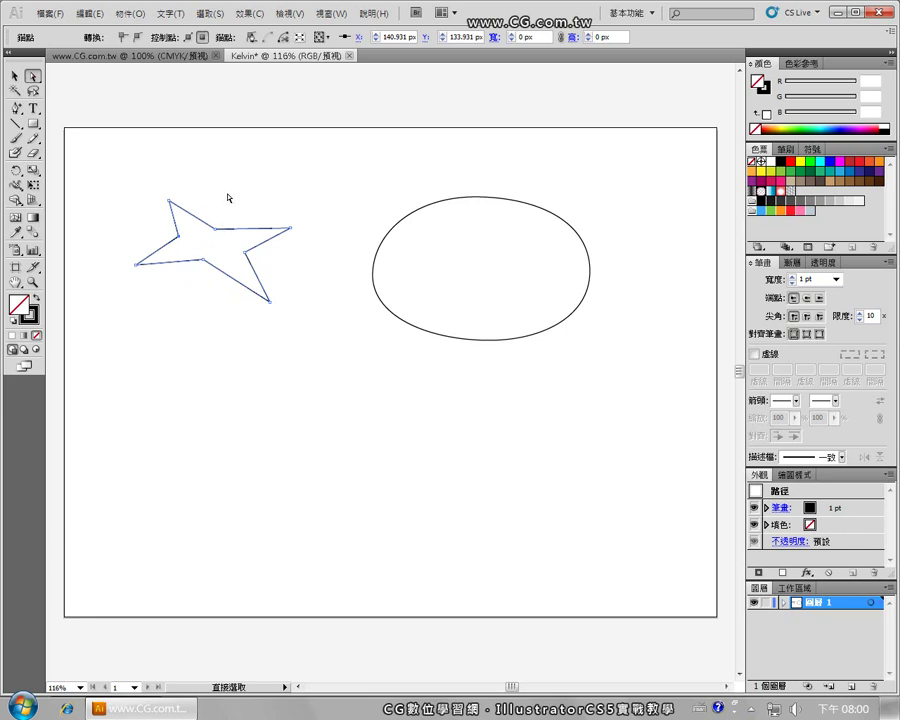
Add two anchors on the upper edges and pull one up into a top spike.
{"action": "key", "text": "plus"}
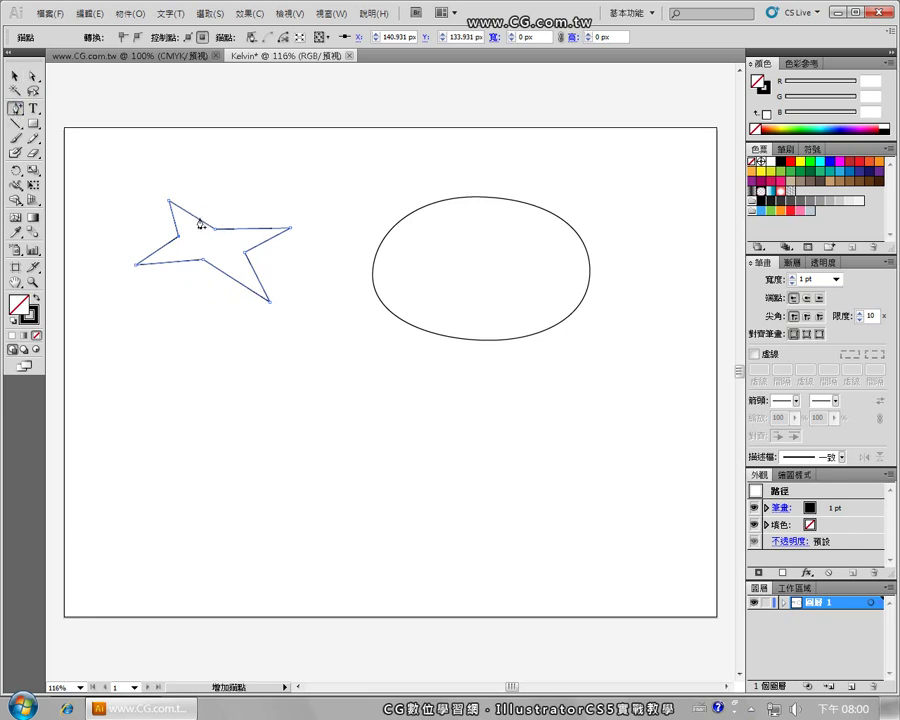
{"action": "left_click", "coordinate": [197, 218]}
{"action": "left_click", "coordinate": [242, 229]}
{"action": "key", "text": "a"}
{"action": "left_click_drag", "start_coordinate": [215, 230], "coordinate": [230, 174]}
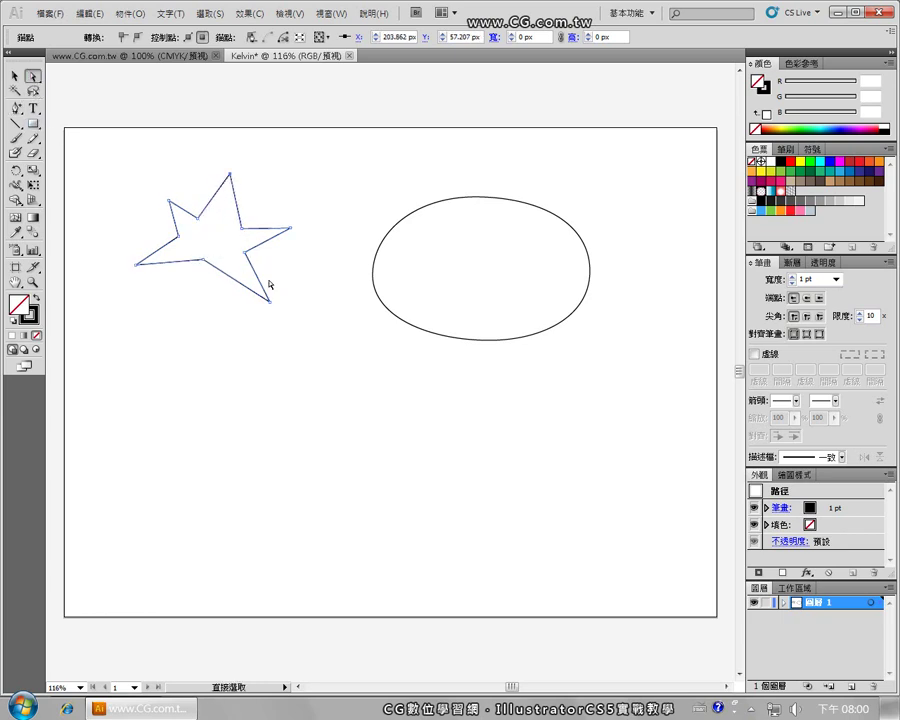
Reposition the bottom, lower-left, upper-left and right points into outward star spikes.
{"action": "left_click_drag", "start_coordinate": [270, 301], "coordinate": [318, 330]}
{"action": "left_click_drag", "start_coordinate": [202, 260], "coordinate": [212, 279]}
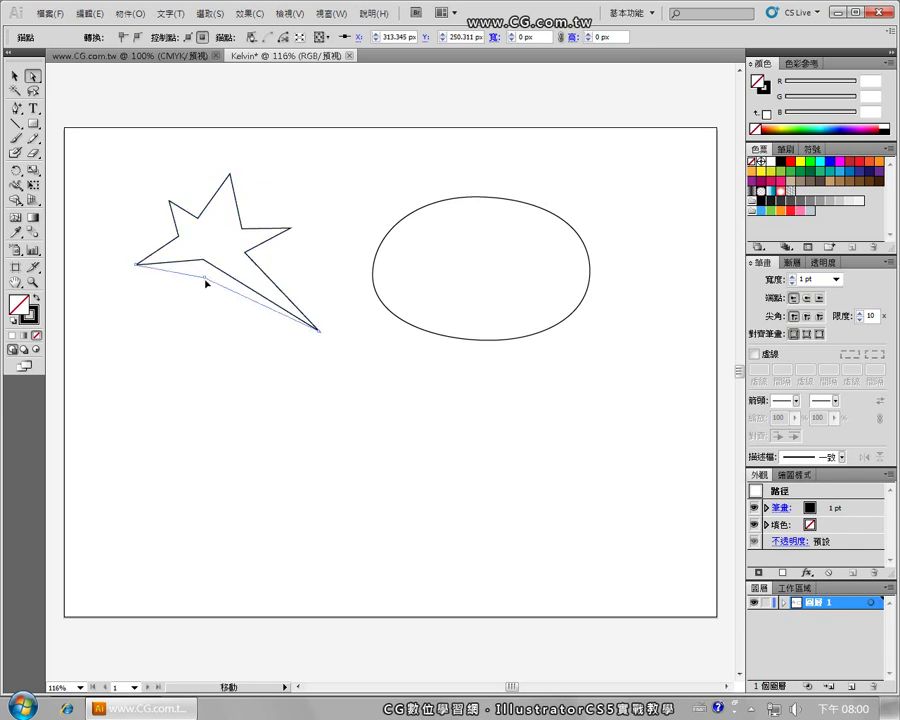
{"action": "left_click_drag", "start_coordinate": [137, 266], "coordinate": [135, 328]}
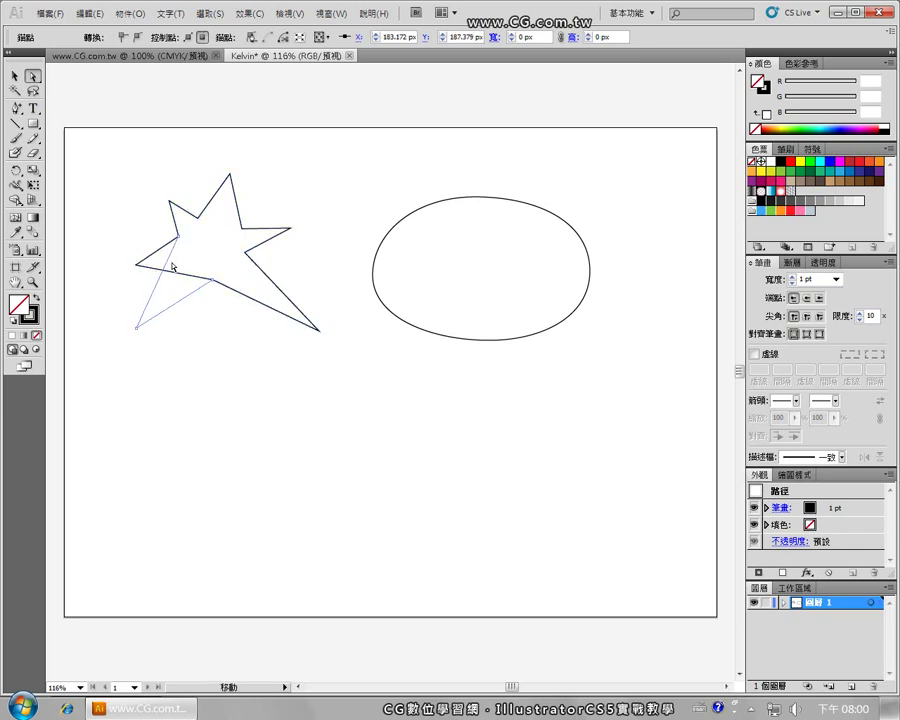
{"action": "left_click_drag", "start_coordinate": [170, 202], "coordinate": [108, 180]}
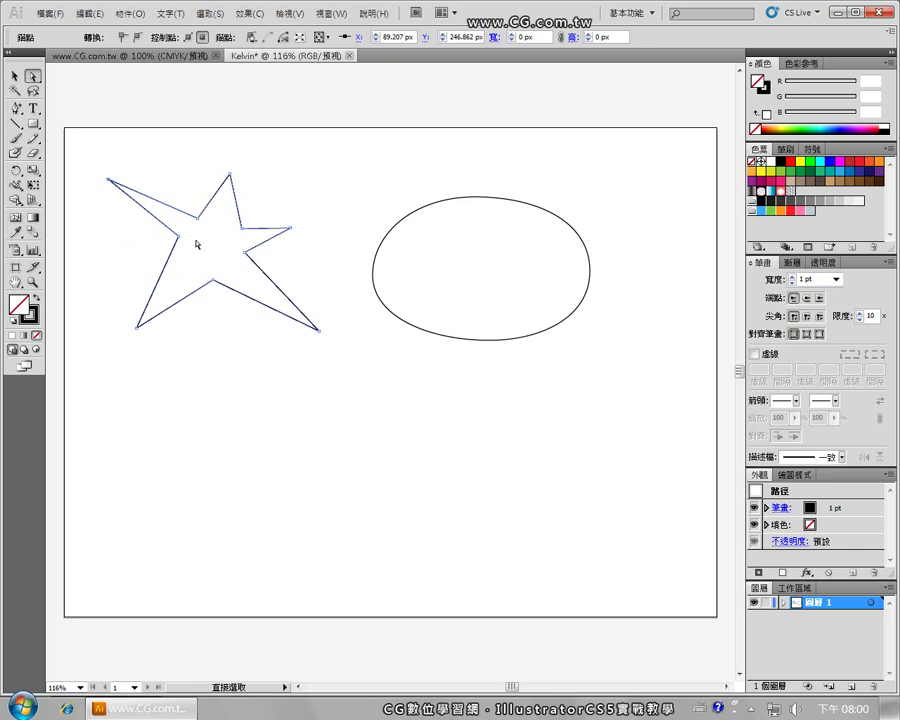
{"action": "left_click_drag", "start_coordinate": [179, 238], "coordinate": [187, 249]}
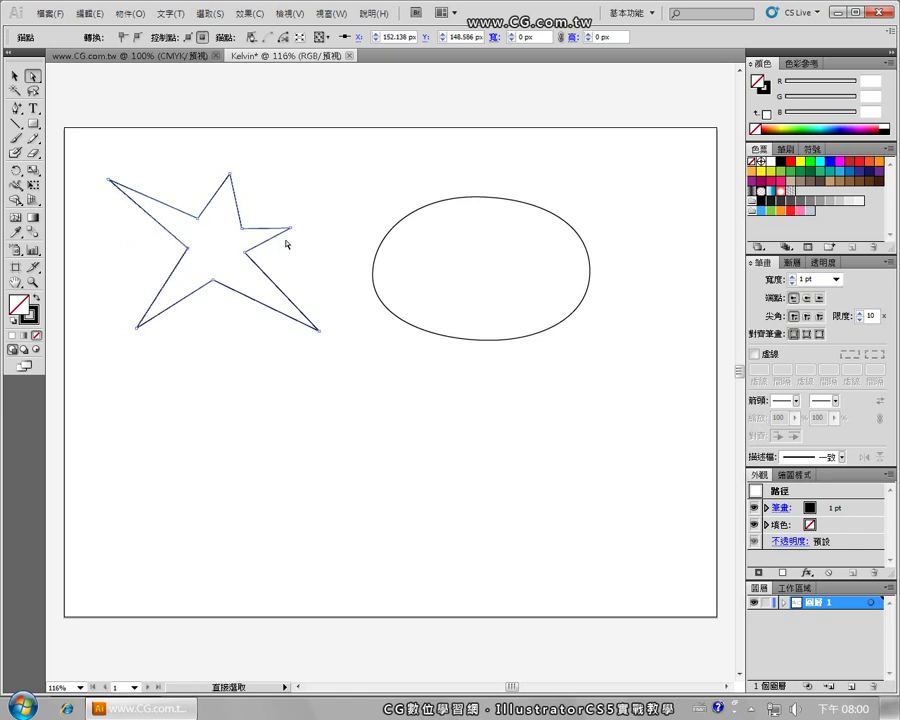
{"action": "left_click_drag", "start_coordinate": [292, 229], "coordinate": [325, 211]}
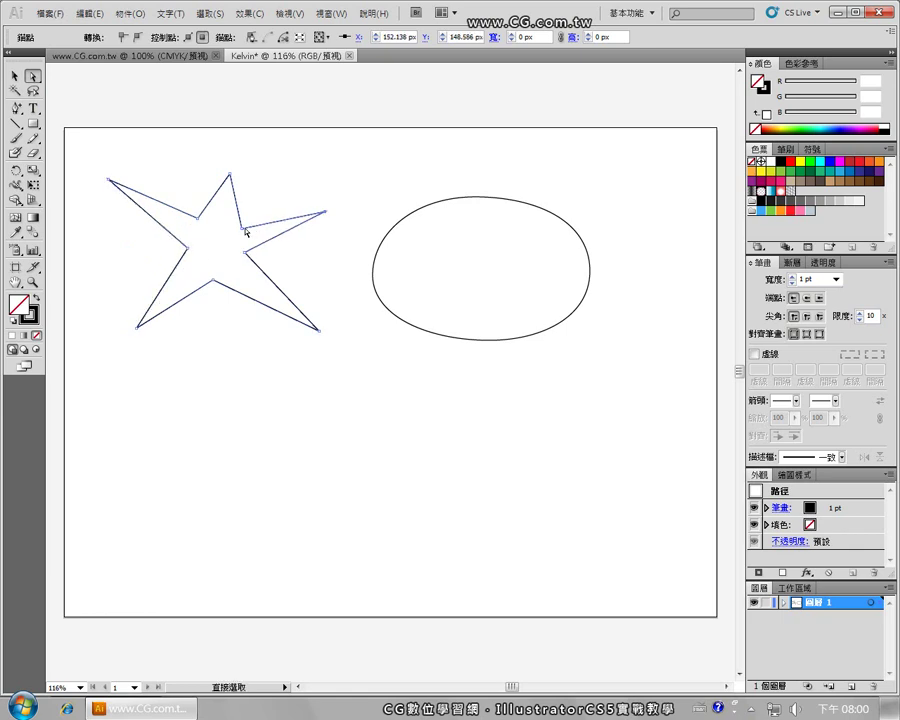
Fine-tune the star's inner anchors and tips into a symmetrical five-pointed star, then deselect.
{"action": "left_click", "coordinate": [197, 253]}
{"action": "left_click_drag", "start_coordinate": [190, 251], "coordinate": [185, 256]}
{"action": "left_click_drag", "start_coordinate": [251, 258], "coordinate": [257, 261]}
{"action": "mouse_move", "coordinate": [231, 179]}
{"action": "left_mouse_down"}
{"action": "mouse_move", "coordinate": [211, 153]}
{"action": "mouse_move", "coordinate": [219, 155]}
{"action": "left_mouse_up"}
{"action": "left_click_drag", "start_coordinate": [259, 258], "coordinate": [223, 290]}
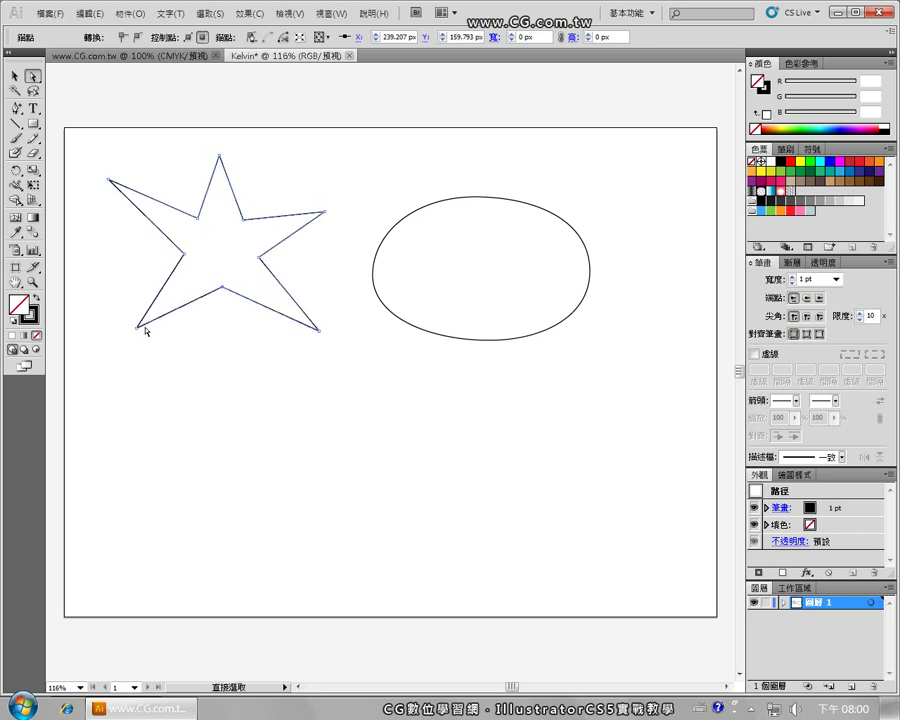
{"action": "mouse_move", "coordinate": [137, 328]}
{"action": "left_mouse_down"}
{"action": "mouse_move", "coordinate": [150, 337]}
{"action": "mouse_move", "coordinate": [147, 330]}
{"action": "left_mouse_up"}
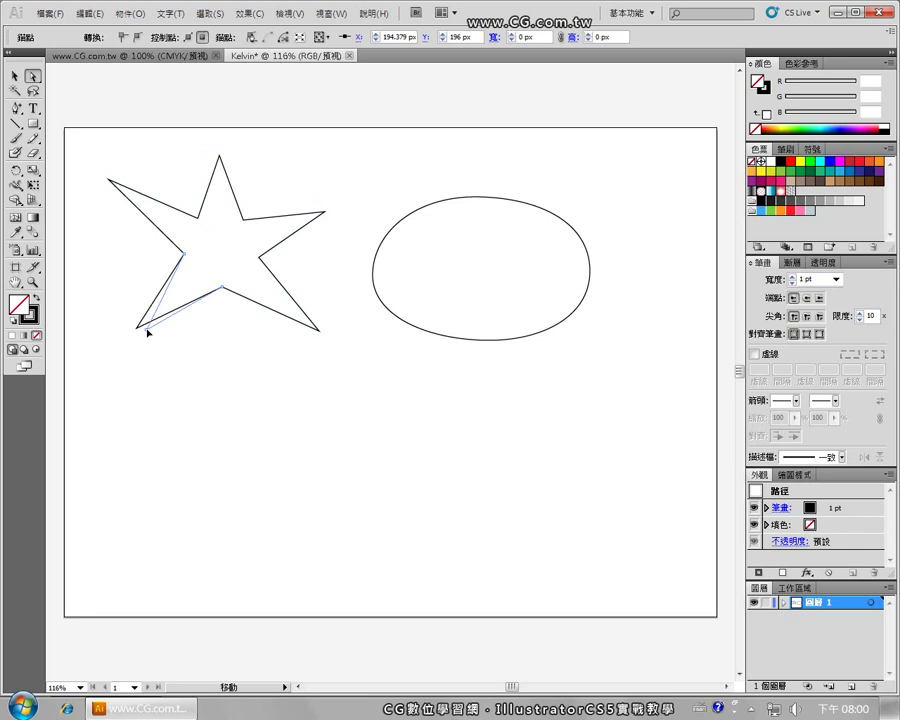
{"action": "left_click_drag", "start_coordinate": [109, 181], "coordinate": [136, 203]}
{"action": "mouse_move", "coordinate": [324, 213]}
{"action": "left_mouse_down"}
{"action": "mouse_move", "coordinate": [305, 220]}
{"action": "mouse_move", "coordinate": [322, 214]}
{"action": "left_mouse_up"}
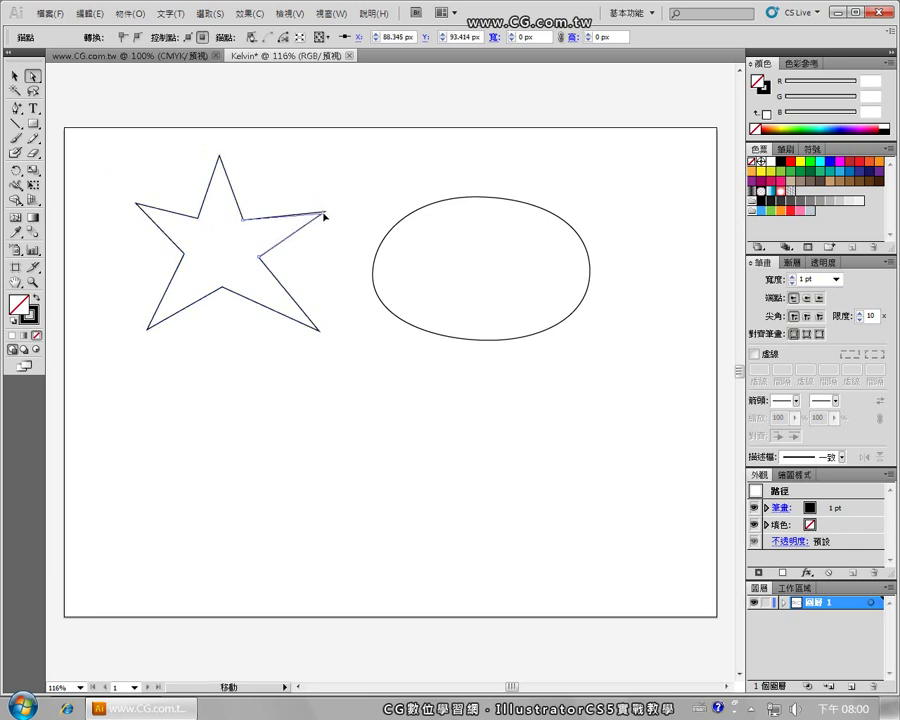
{"action": "left_click", "coordinate": [334, 266]}
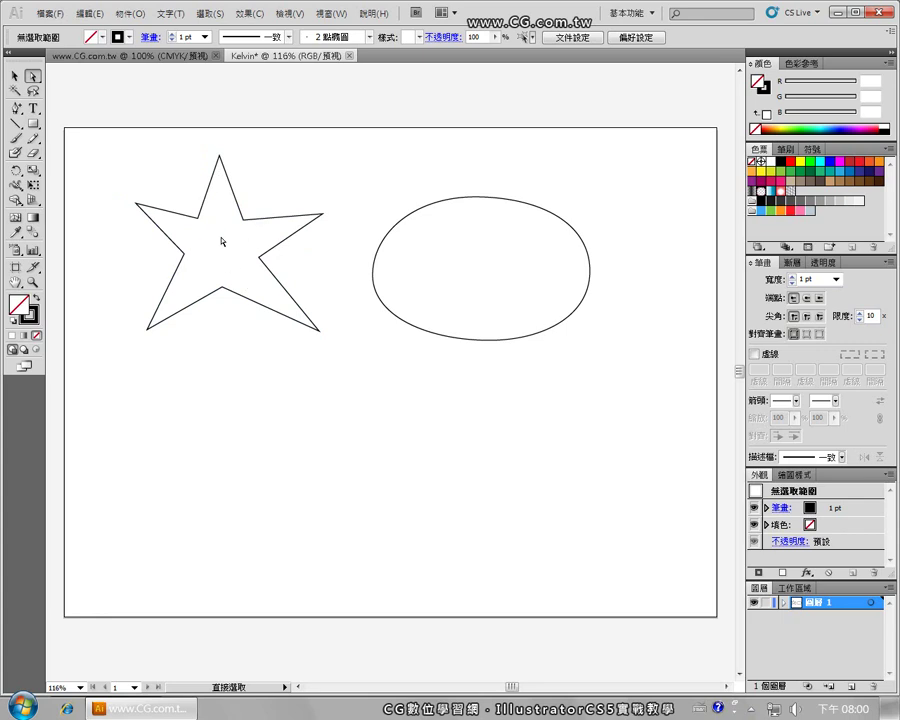
Delete the star's left tip and left-side inner anchors with the Delete Anchor Point tool.
{"action": "left_click", "coordinate": [261, 220]}
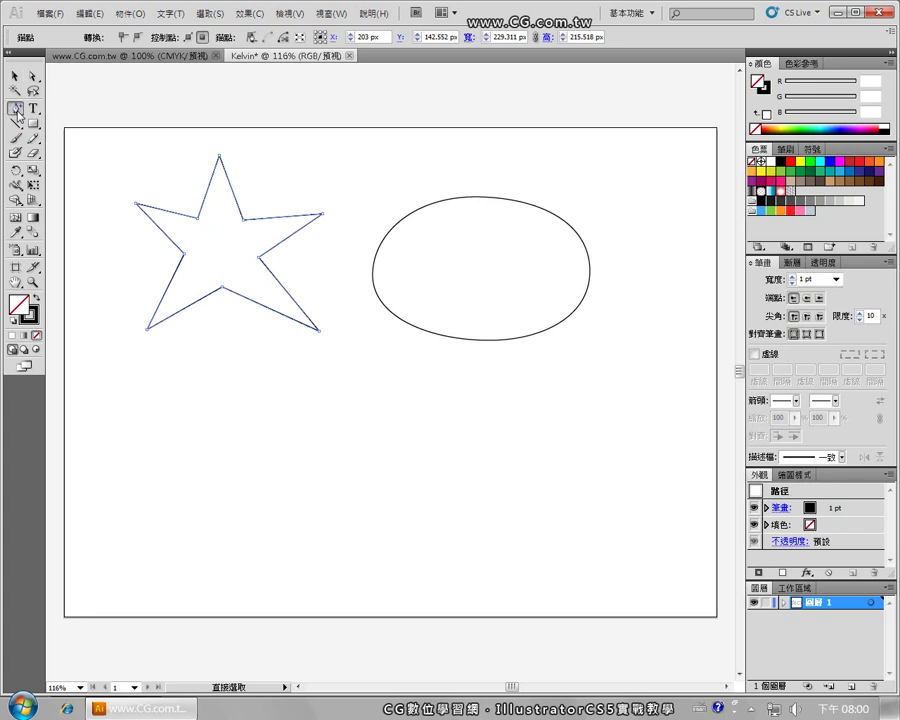
{"action": "left_click", "coordinate": [16, 110]}
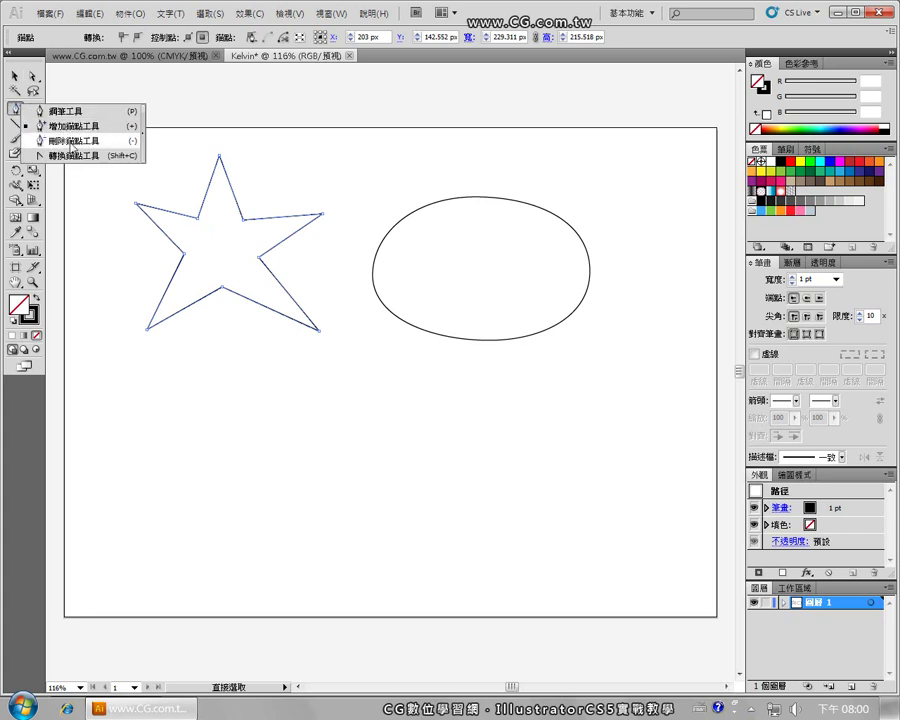
{"action": "left_click", "coordinate": [70, 145]}
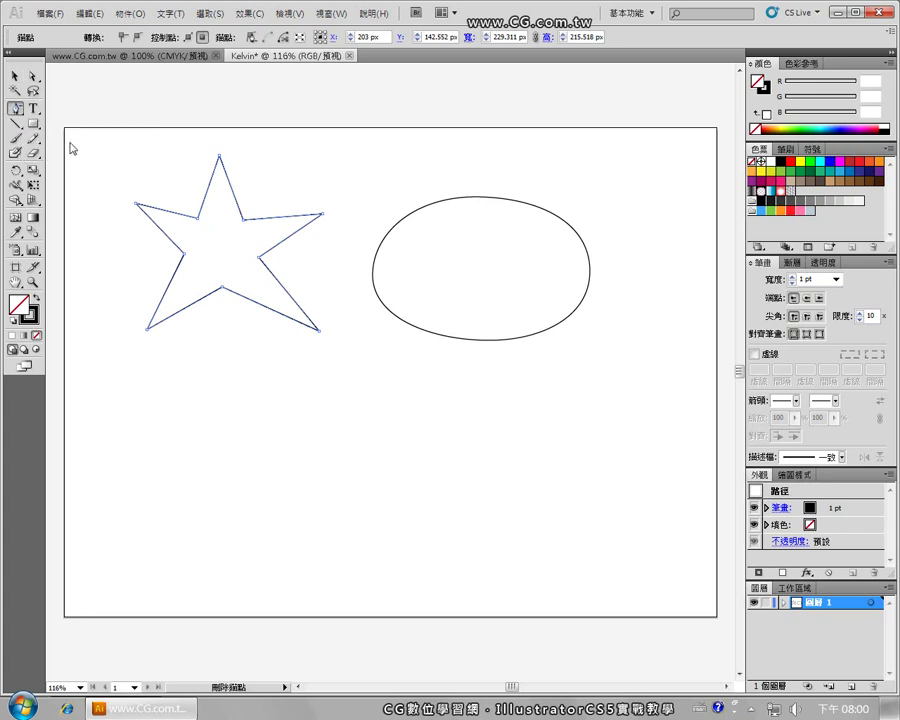
{"action": "left_click", "coordinate": [137, 203]}
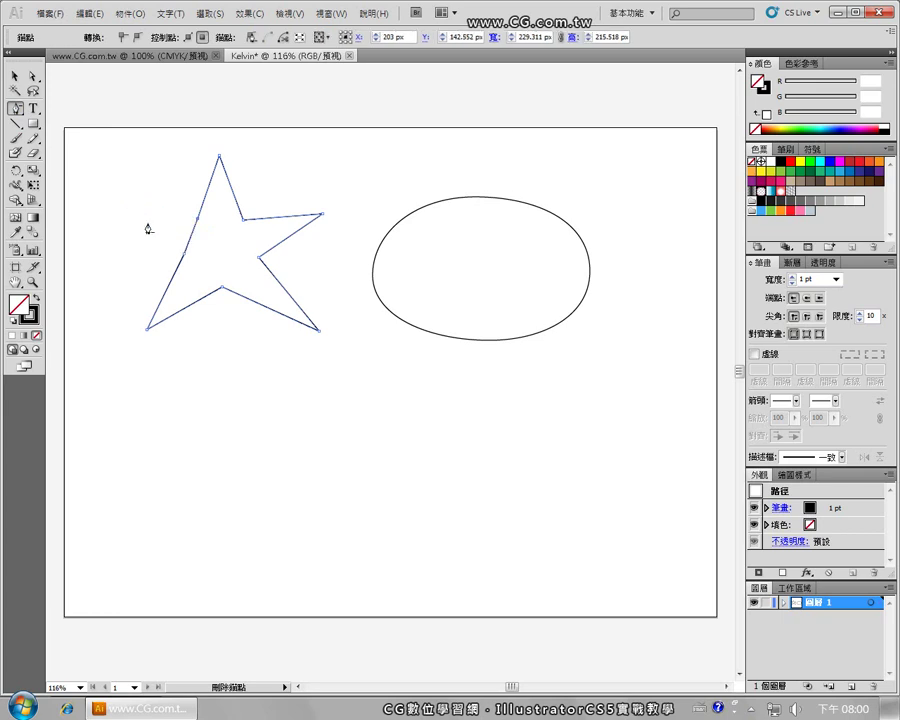
{"action": "left_click", "coordinate": [197, 218]}
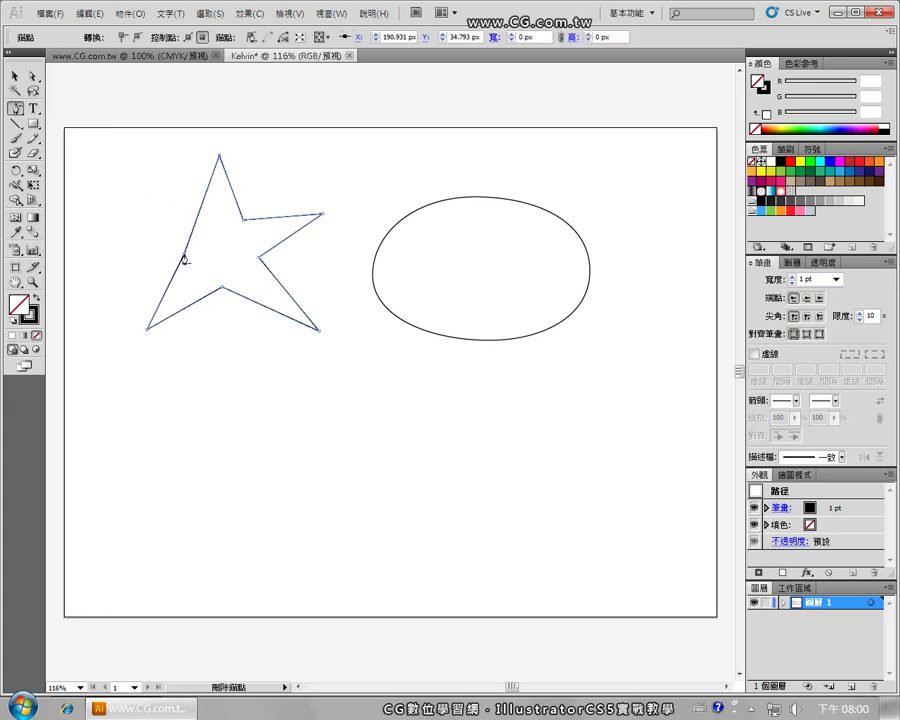
{"action": "left_click", "coordinate": [184, 254]}
{"action": "left_click", "coordinate": [222, 291]}
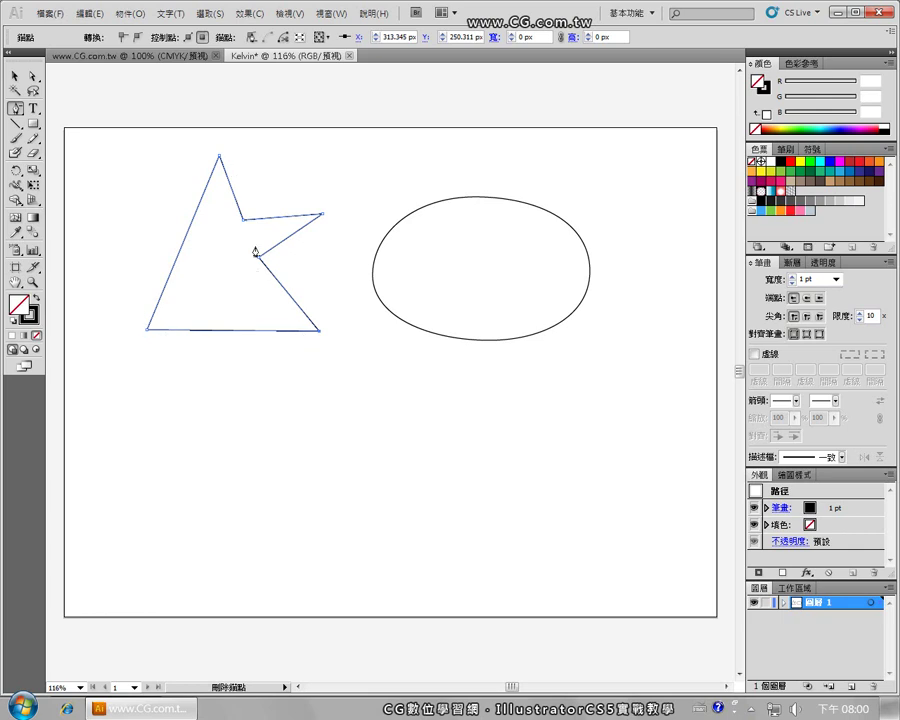
Delete the right tip and remaining right-side inner anchors, leaving a triangle, then deselect.
{"action": "left_click", "coordinate": [321, 214]}
{"action": "left_click", "coordinate": [262, 262]}
{"action": "left_click", "coordinate": [242, 221]}
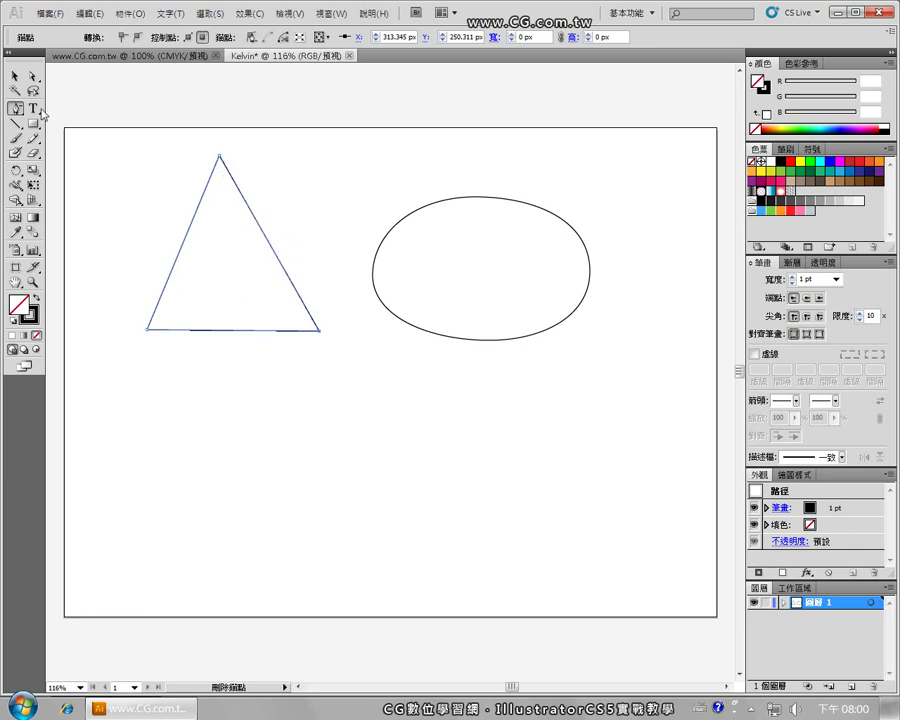
{"action": "left_click", "coordinate": [15, 76]}
{"action": "left_click", "coordinate": [115, 179]}
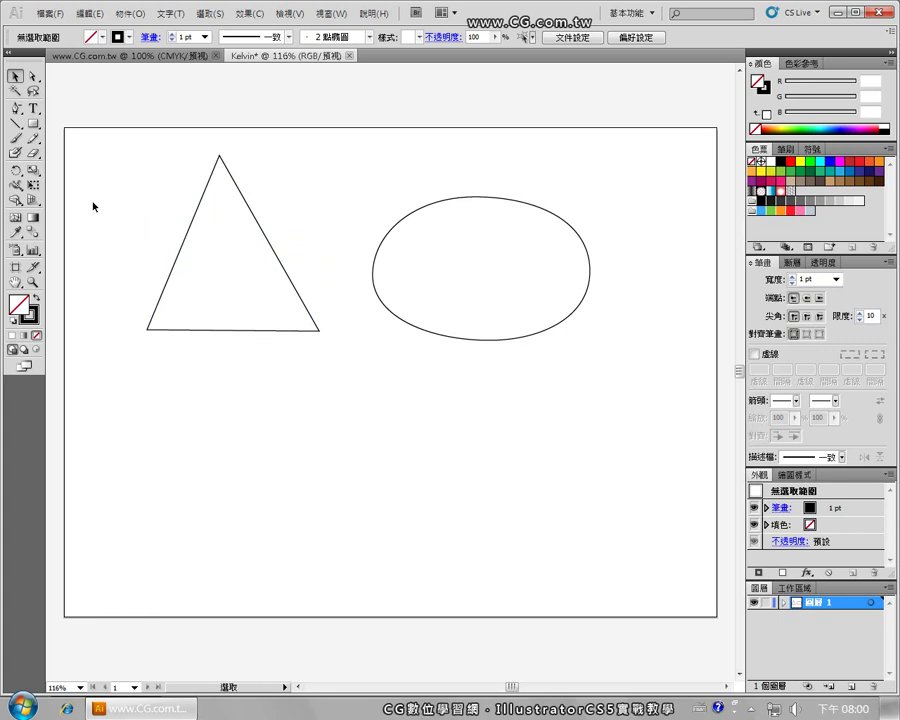
Drag out a square with the Rectangle tool below the triangle.
{"action": "left_click", "coordinate": [33, 123]}
{"action": "mouse_move", "coordinate": [190, 407]}
{"action": "left_mouse_down"}
{"action": "mouse_move", "coordinate": [320, 532]}
{"action": "mouse_move", "coordinate": [286, 508]}
{"action": "mouse_move", "coordinate": [312, 532]}
{"action": "left_mouse_up"}
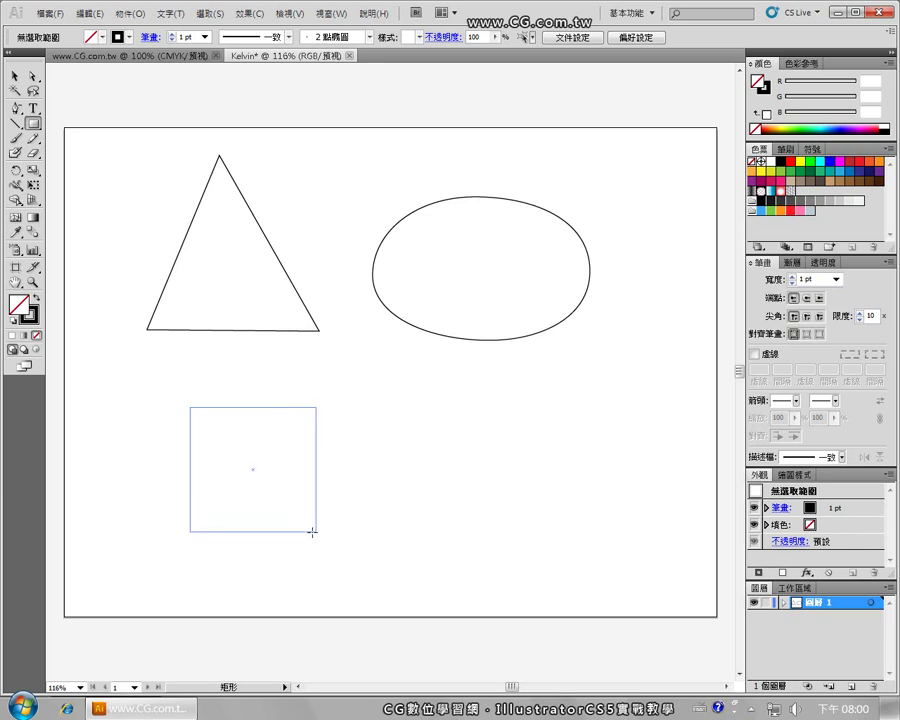
{"action": "left_click_drag", "start_coordinate": [312, 532], "coordinate": [316, 531]}
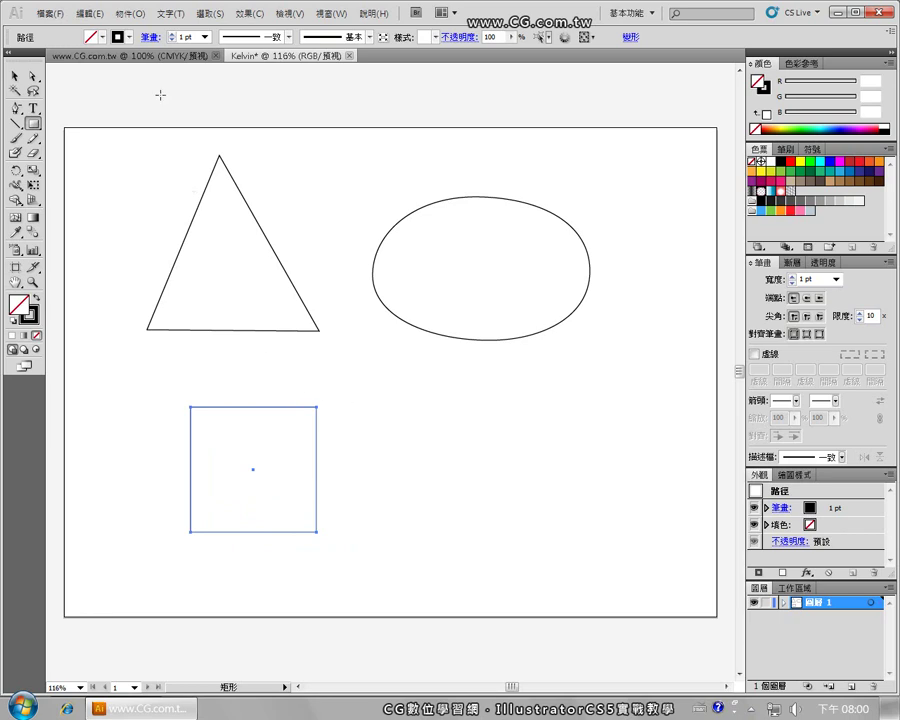
Apply Object > Path > Add Anchor Points twice to the square.
{"action": "left_click", "coordinate": [136, 14]}
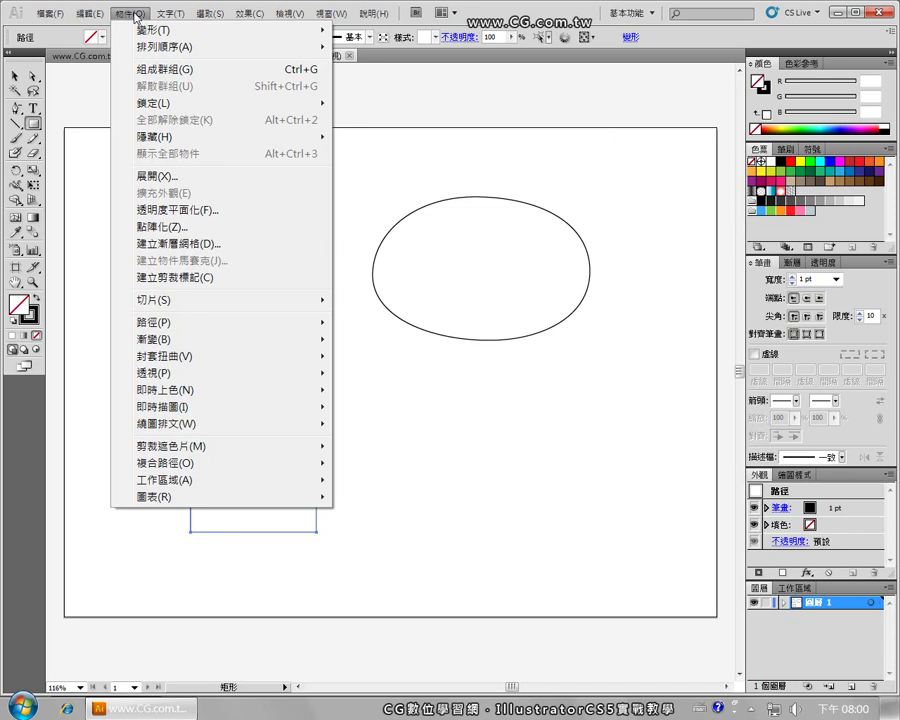
{"action": "mouse_move", "coordinate": [160, 322]}
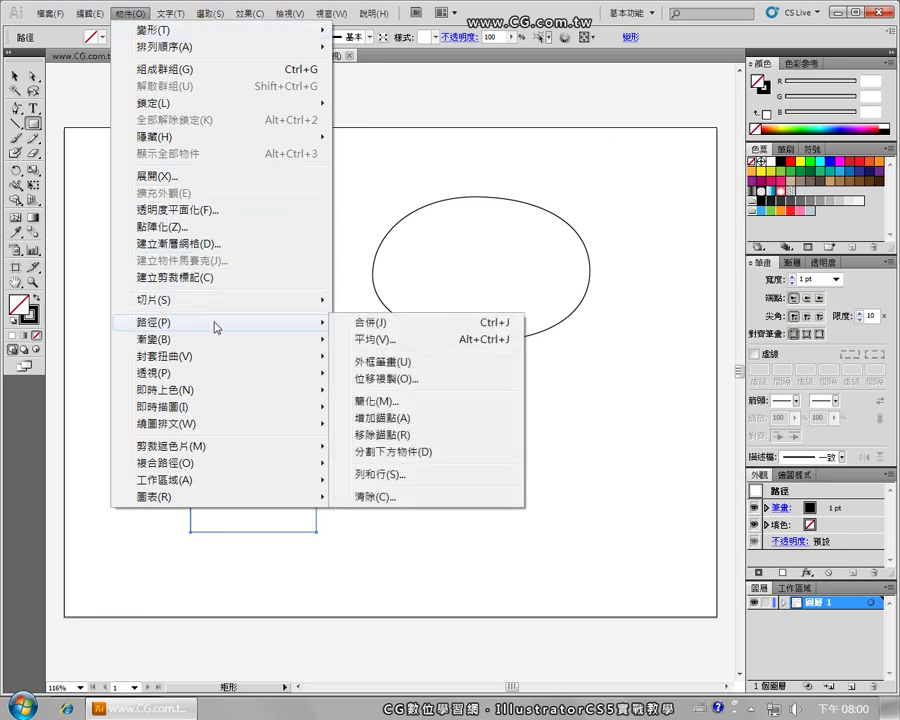
{"action": "left_click", "coordinate": [445, 428]}
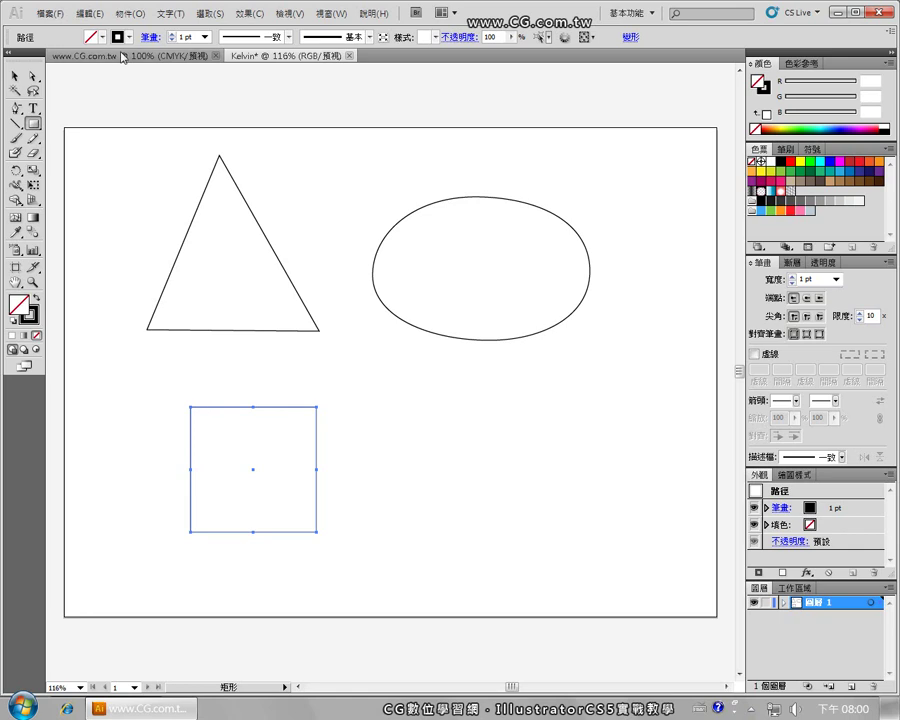
{"action": "left_click", "coordinate": [130, 15]}
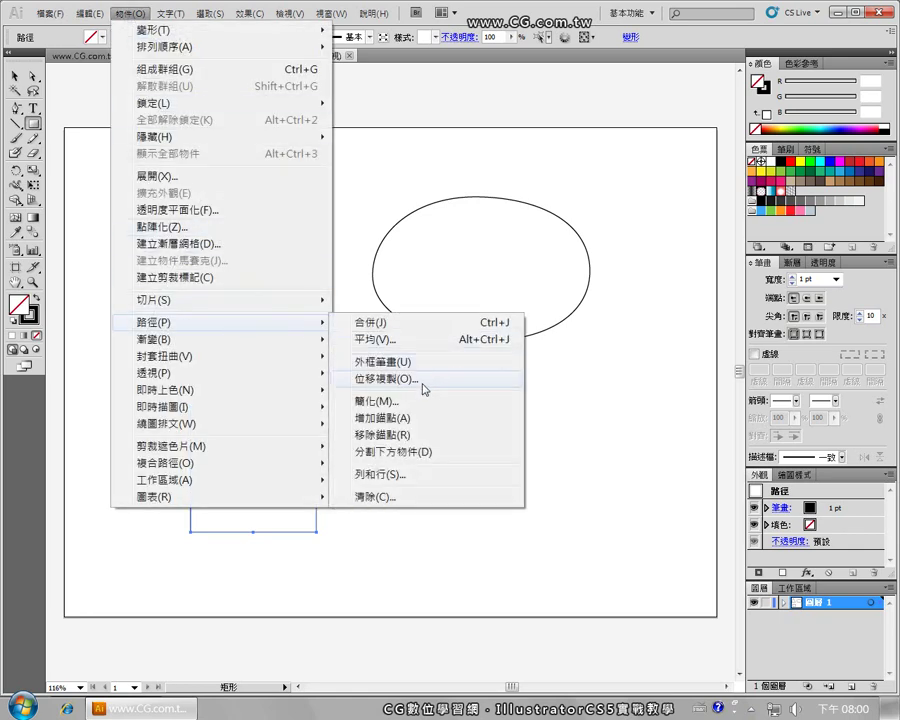
{"action": "left_click", "coordinate": [425, 421]}
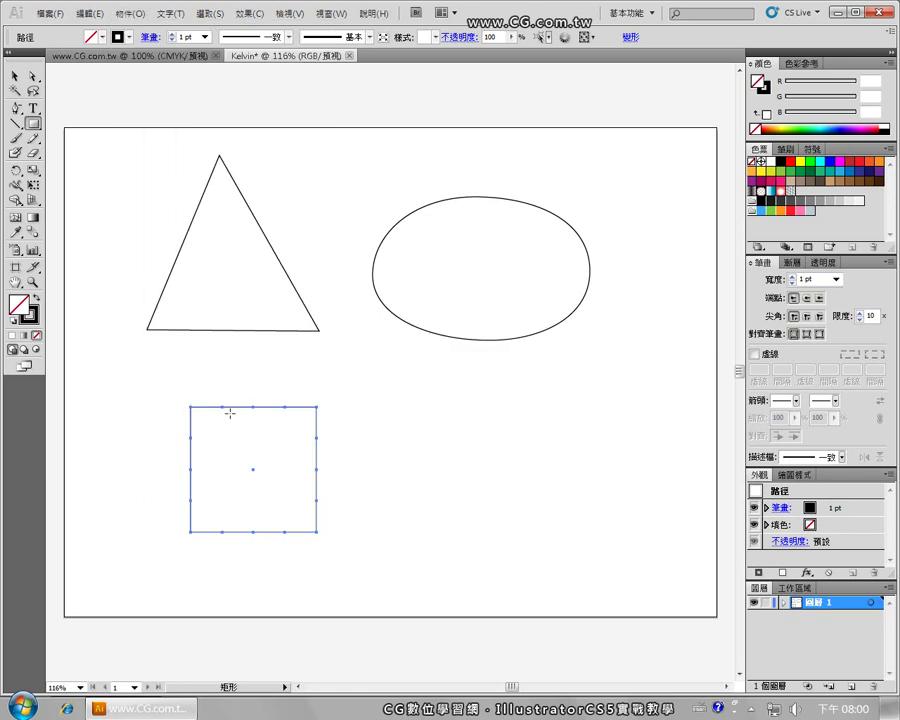
{"action": "left_click", "coordinate": [33, 75]}
{"action": "left_click", "coordinate": [222, 401]}
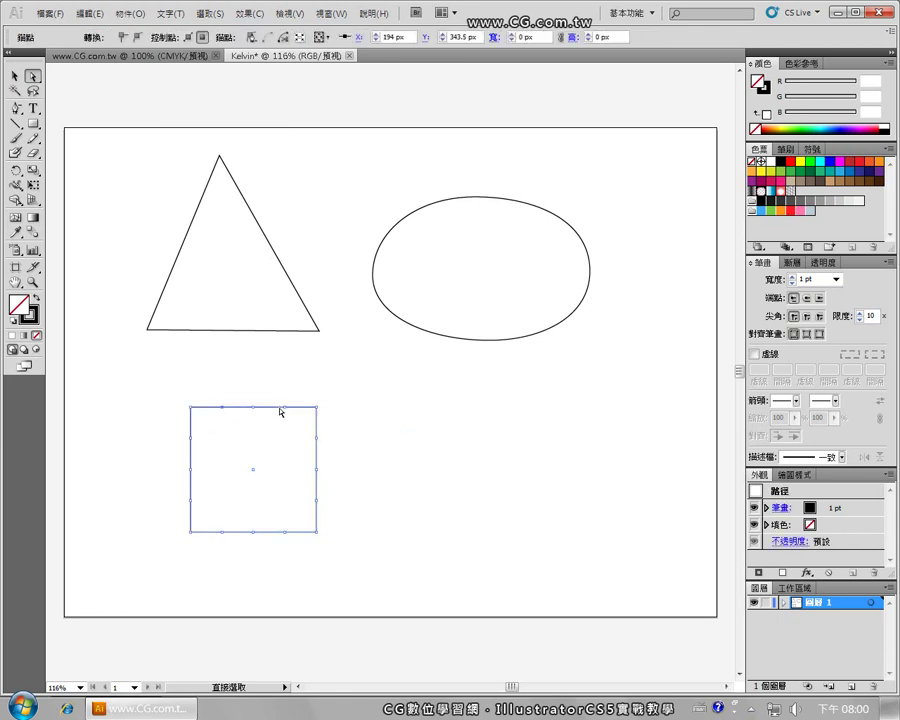
{"action": "left_click", "coordinate": [284, 408]}
{"action": "left_click", "coordinate": [225, 410]}
{"action": "left_click", "coordinate": [231, 416]}
{"action": "left_click", "coordinate": [220, 410]}
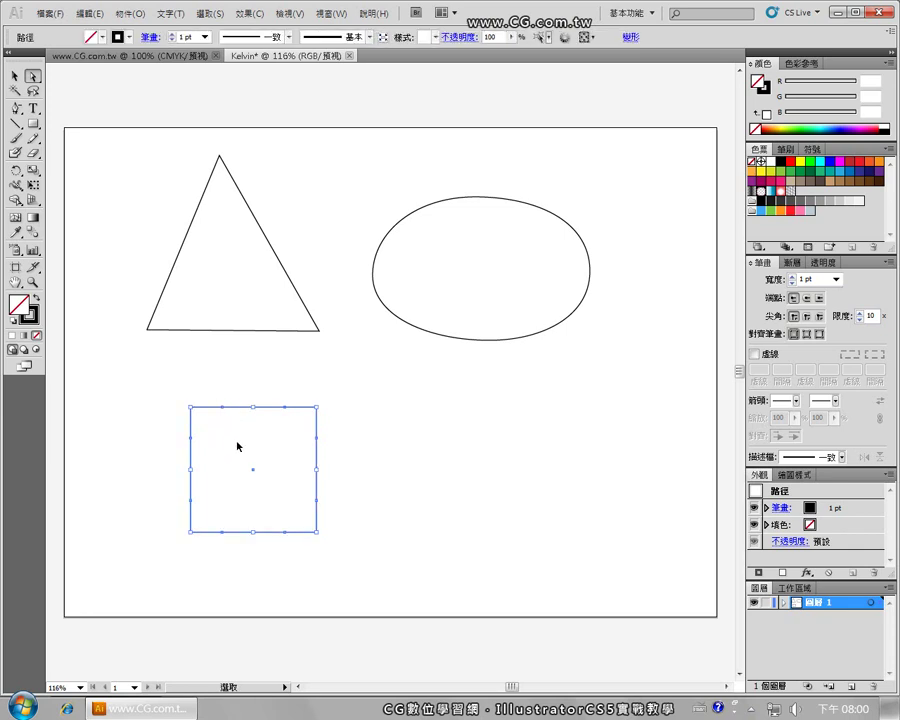
{"action": "left_click", "coordinate": [228, 433]}
{"action": "left_click", "coordinate": [228, 410]}
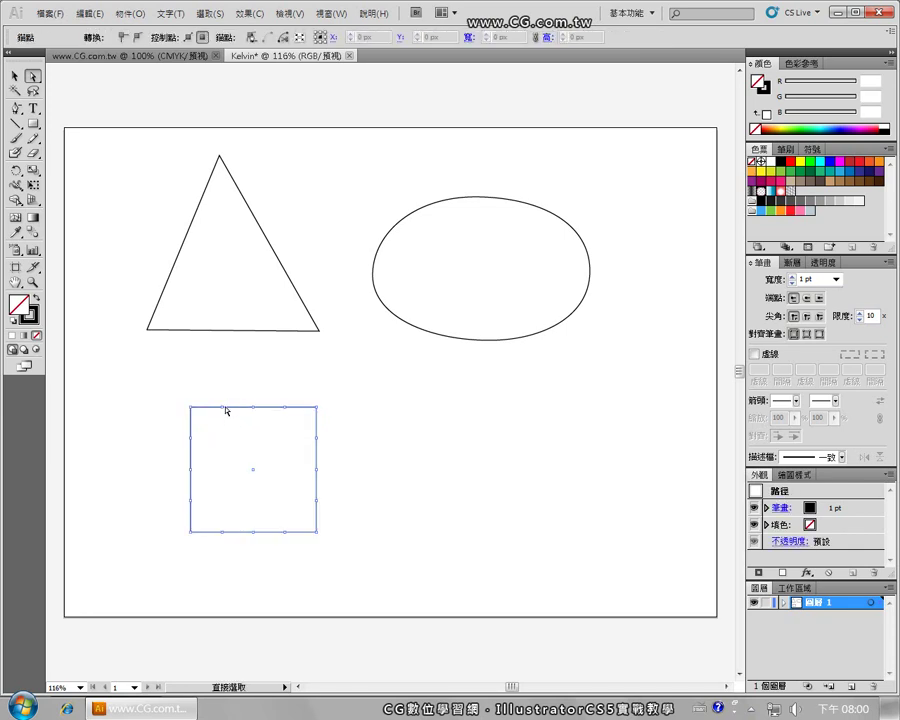
{"action": "left_click", "coordinate": [287, 410]}
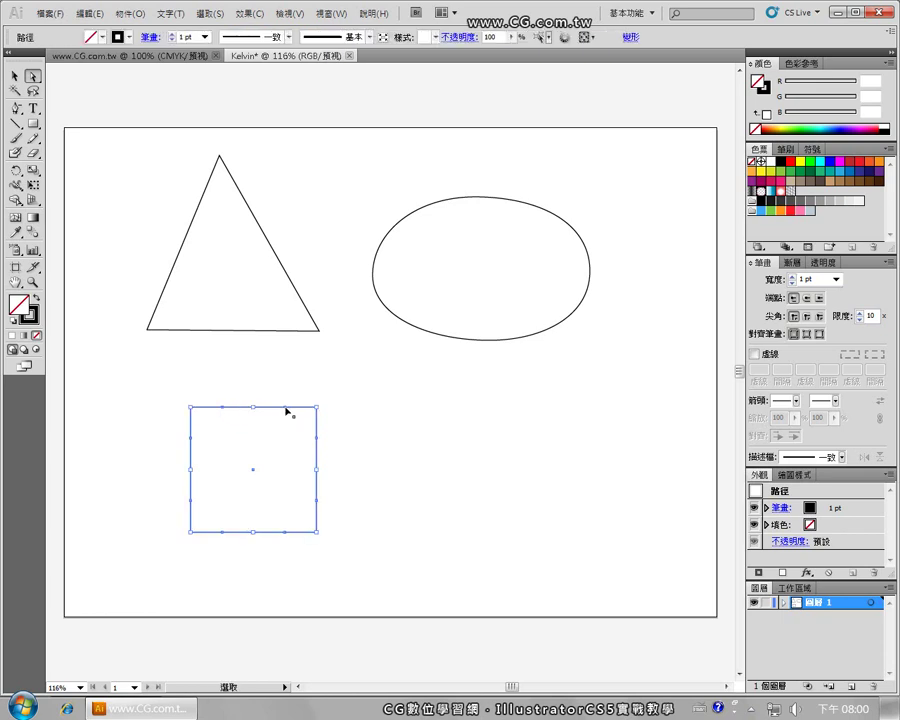
{"action": "left_click", "coordinate": [220, 410]}
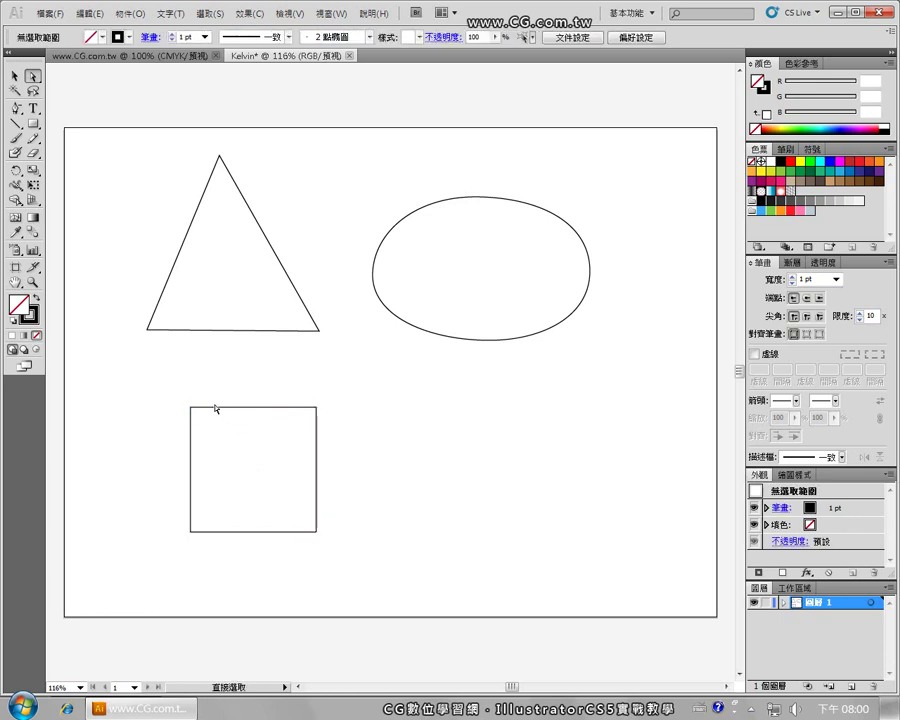
{"action": "left_click", "coordinate": [226, 415]}
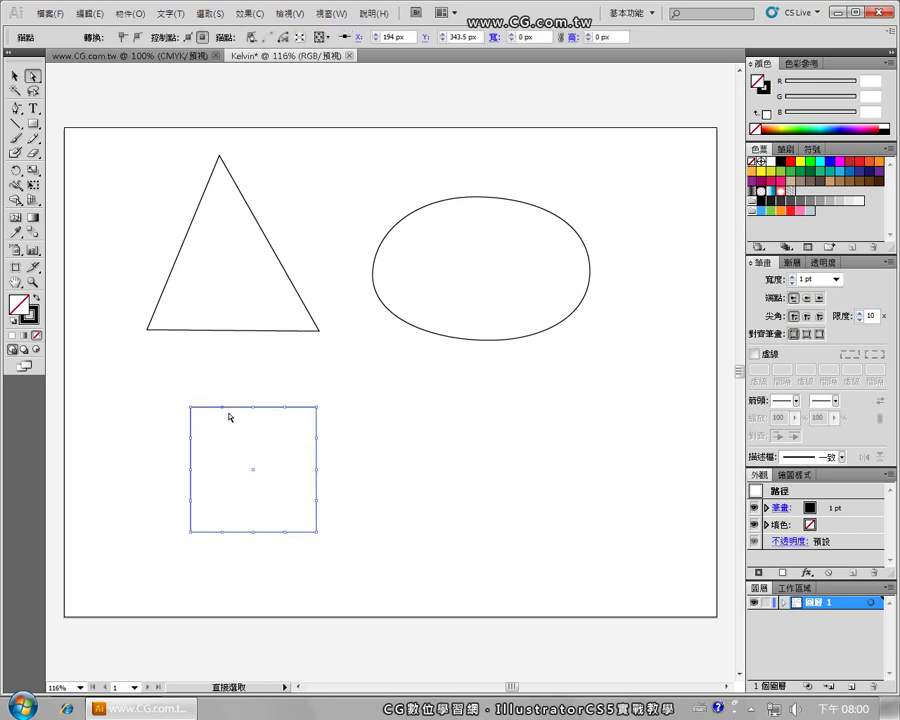
{"action": "left_click", "coordinate": [282, 408]}
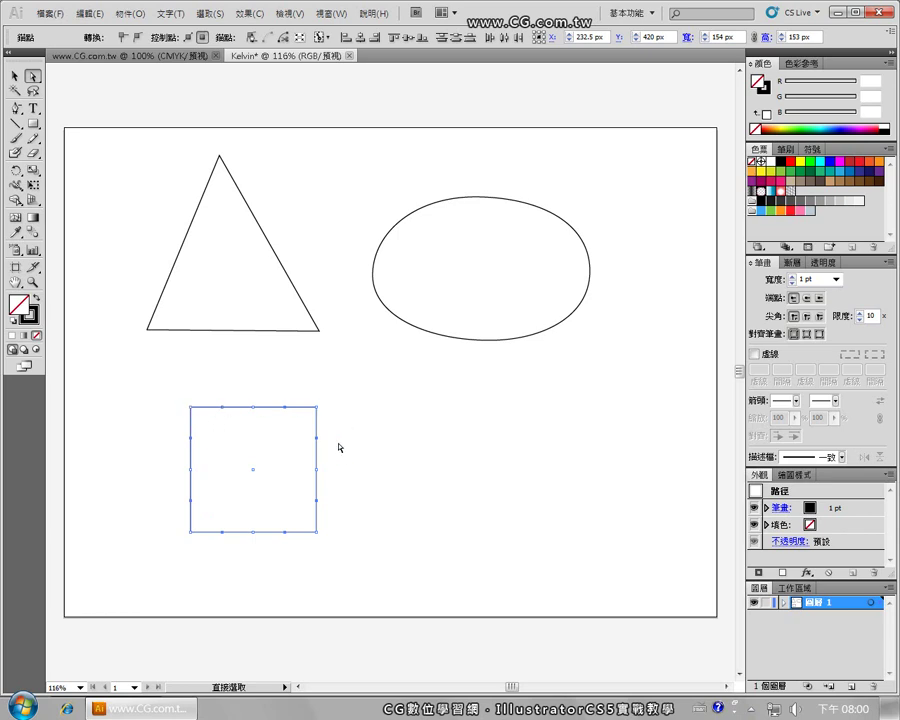
{"action": "mouse_move", "coordinate": [318, 440]}
{"action": "left_mouse_down"}
{"action": "mouse_move", "coordinate": [283, 452]}
{"action": "mouse_move", "coordinate": [296, 405]}
{"action": "left_mouse_up"}
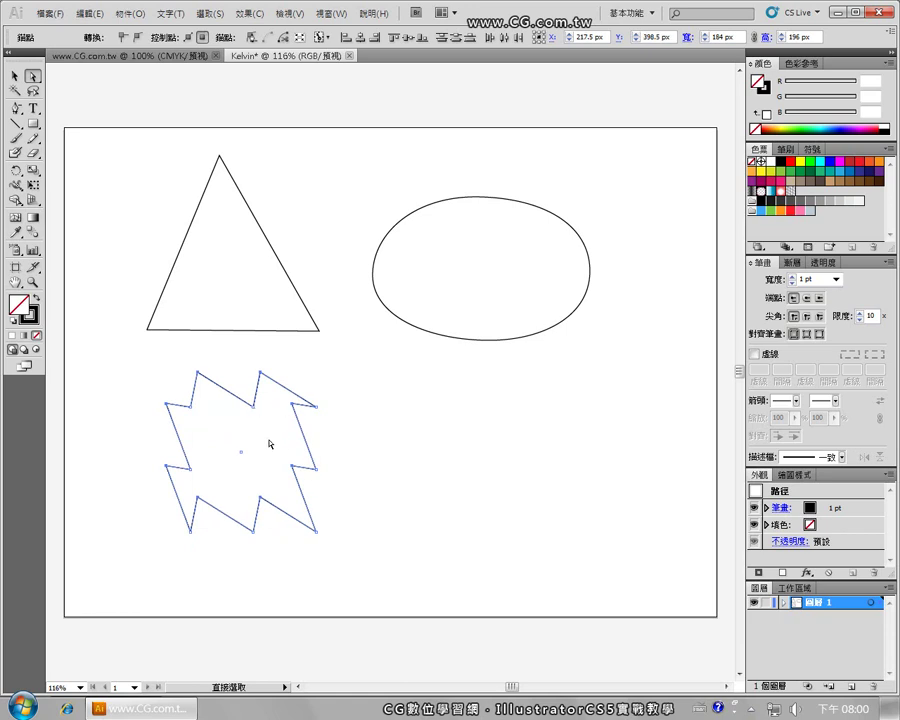
{"action": "left_click", "coordinate": [88, 13]}
{"action": "left_click", "coordinate": [100, 30]}
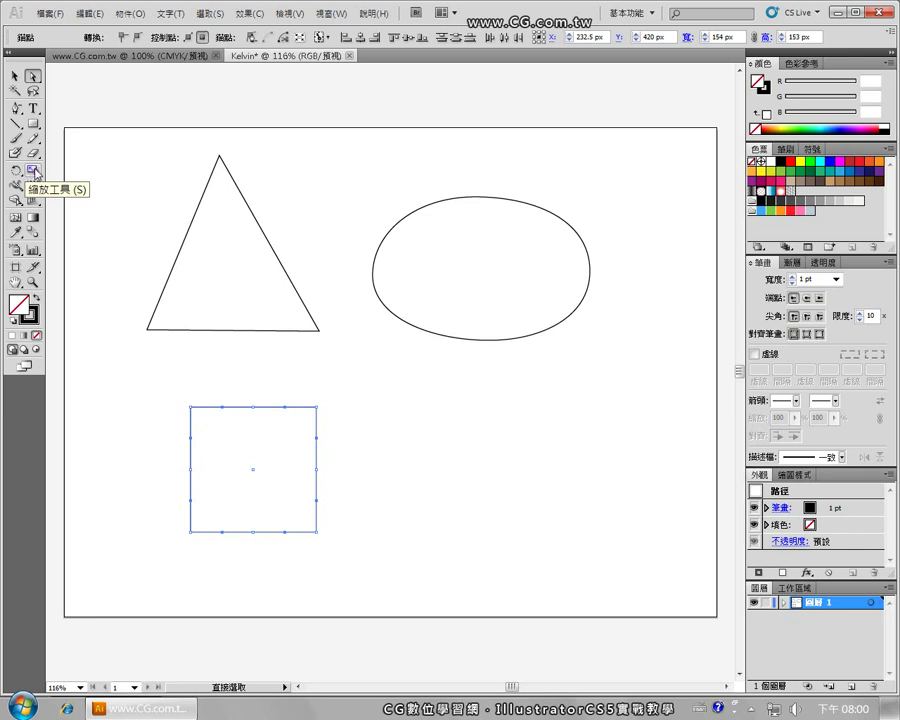
Scale the square's selected anchors inward into an eight-pointed star with deep inner points.
{"action": "left_click", "coordinate": [34, 172]}
{"action": "mouse_move", "coordinate": [233, 423]}
{"action": "left_mouse_down"}
{"action": "mouse_move", "coordinate": [228, 440]}
{"action": "mouse_move", "coordinate": [243, 452]}
{"action": "mouse_move", "coordinate": [234, 416]}
{"action": "mouse_move", "coordinate": [194, 372]}
{"action": "mouse_move", "coordinate": [237, 428]}
{"action": "mouse_move", "coordinate": [257, 432]}
{"action": "mouse_move", "coordinate": [233, 440]}
{"action": "mouse_move", "coordinate": [230, 430]}
{"action": "mouse_move", "coordinate": [241, 438]}
{"action": "left_mouse_up"}
{"action": "left_click_drag", "start_coordinate": [243, 438], "coordinate": [247, 440]}
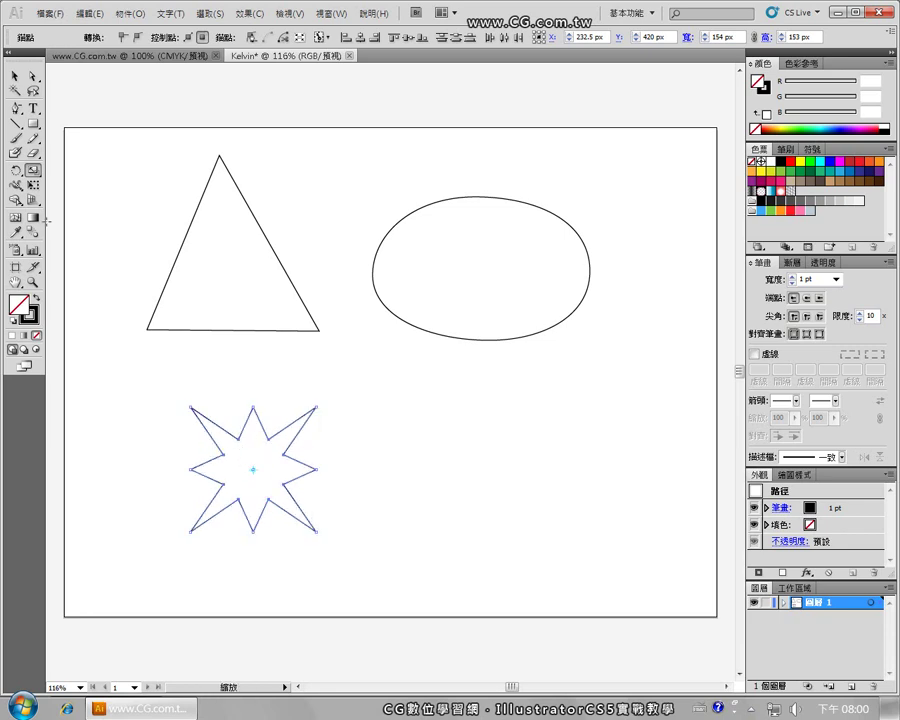
Rotate the star's points around its centre into a spiky burst, then deselect it.
{"action": "left_click", "coordinate": [17, 170]}
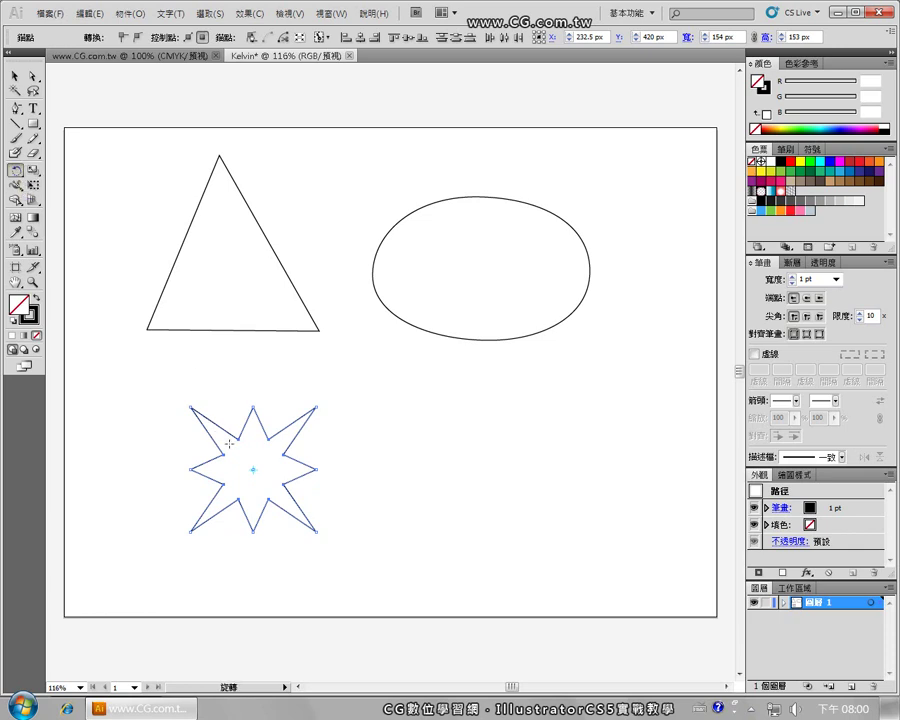
{"action": "mouse_move", "coordinate": [242, 454]}
{"action": "left_mouse_down"}
{"action": "mouse_move", "coordinate": [255, 453]}
{"action": "mouse_move", "coordinate": [235, 454]}
{"action": "mouse_move", "coordinate": [252, 445]}
{"action": "left_mouse_up"}
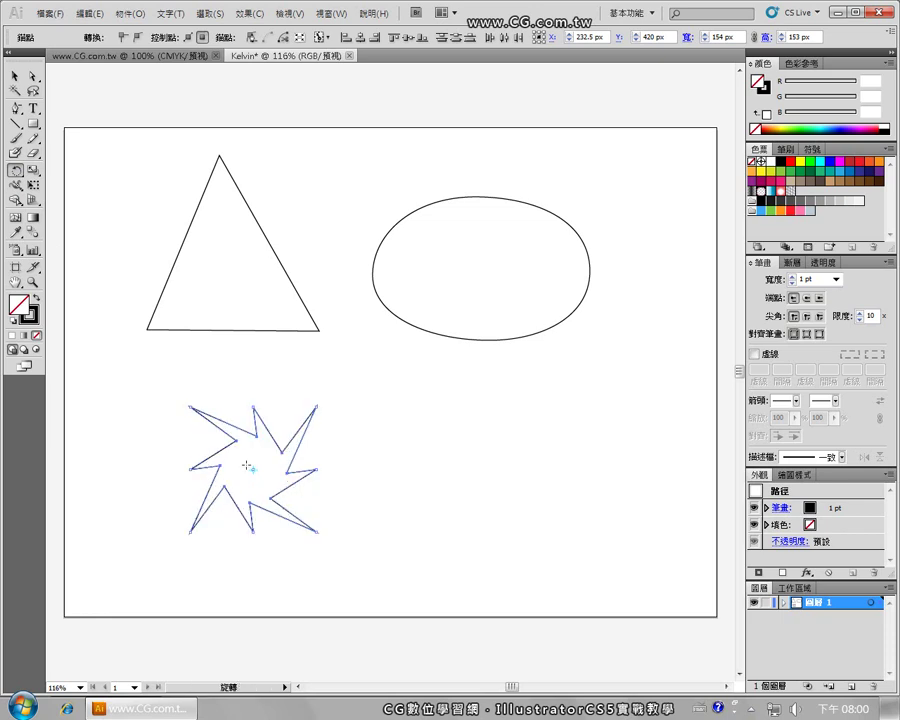
{"action": "left_click", "coordinate": [15, 75]}
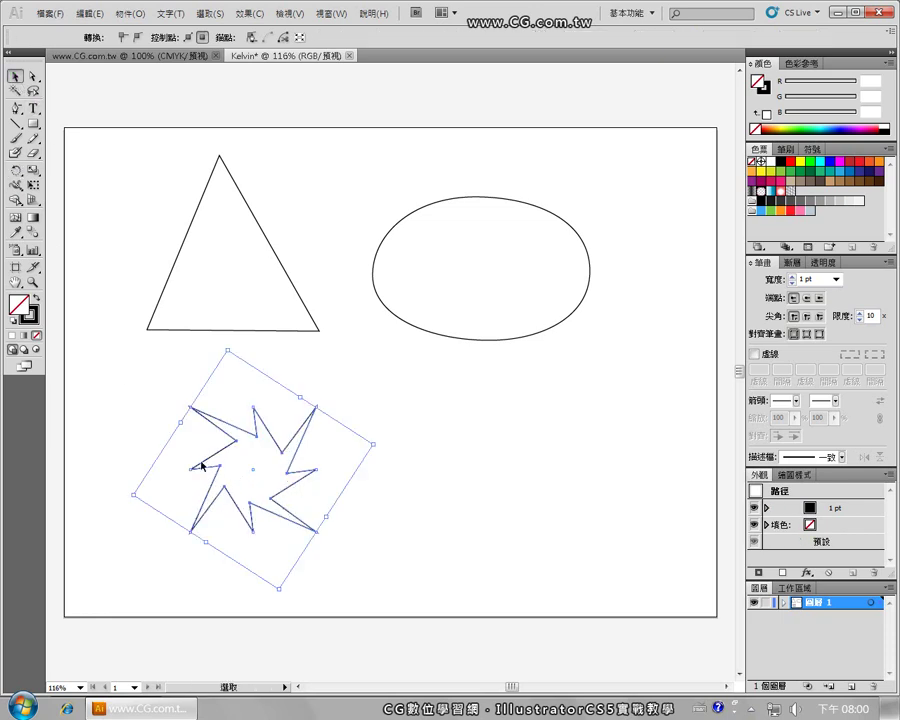
{"action": "left_click", "coordinate": [257, 415]}
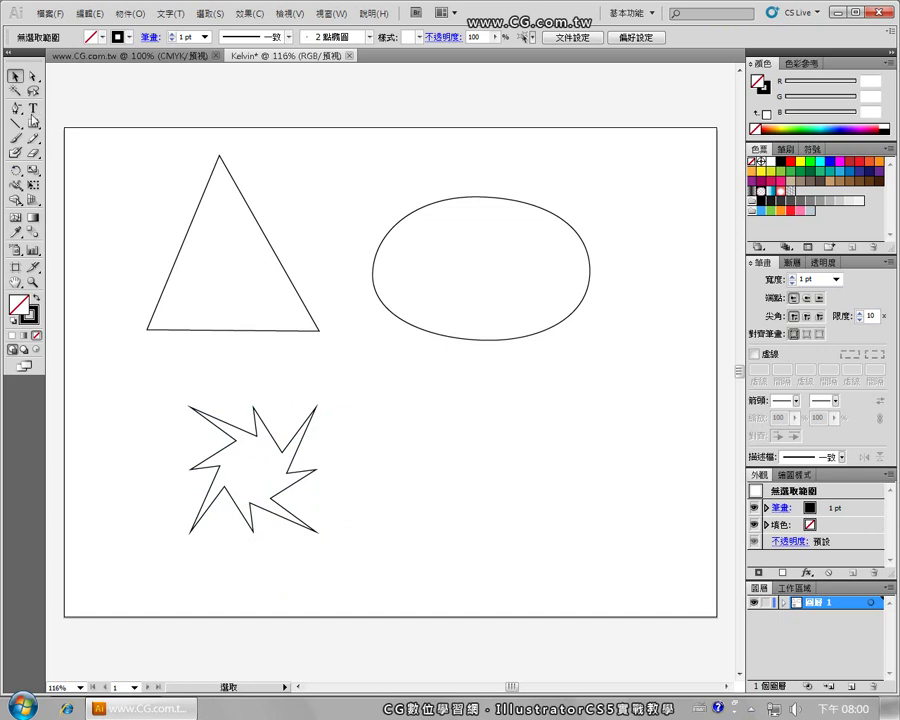
{"action": "left_click_drag", "start_coordinate": [16, 112], "coordinate": [78, 158]}
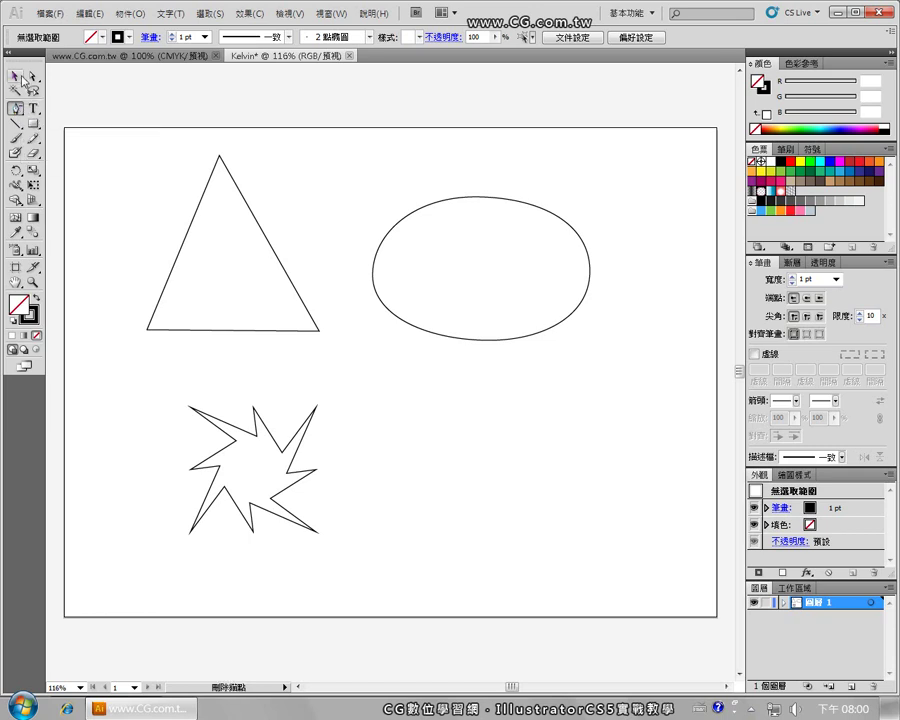
Show the ellipse's anchors and direction handles, then choose the Convert Anchor Point tool.
{"action": "left_click", "coordinate": [33, 76]}
{"action": "left_click", "coordinate": [220, 157]}
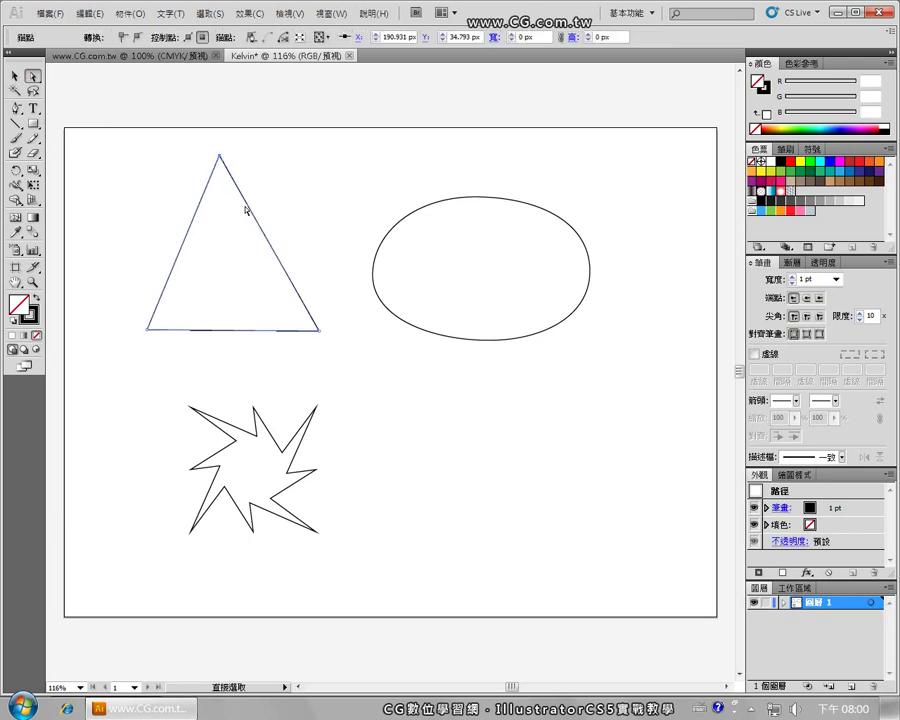
{"action": "left_click", "coordinate": [148, 329]}
{"action": "left_click", "coordinate": [480, 199]}
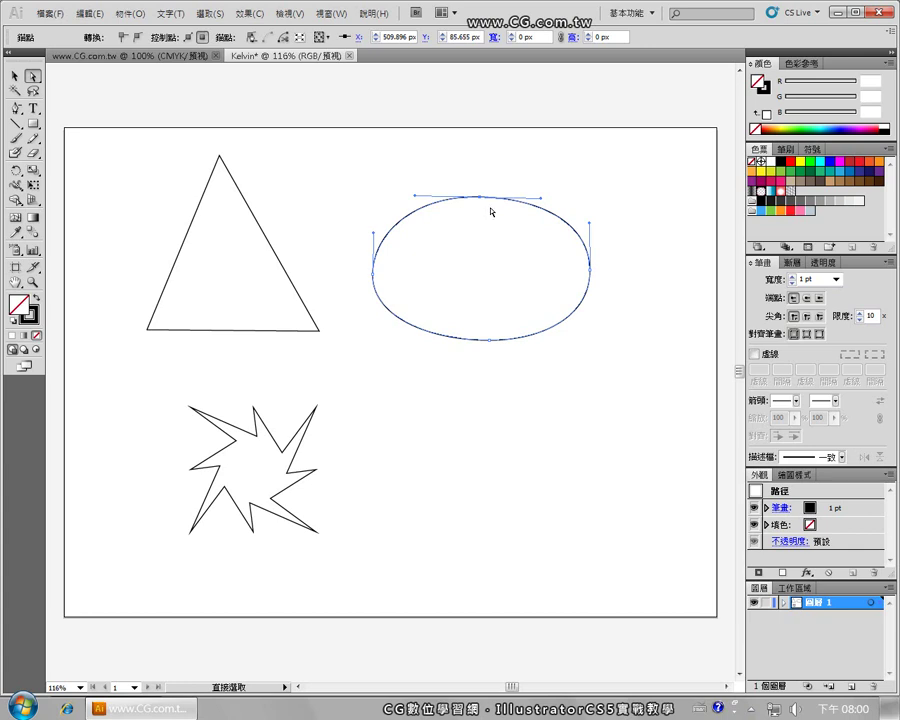
{"action": "left_click_drag", "start_coordinate": [15, 108], "coordinate": [82, 159]}
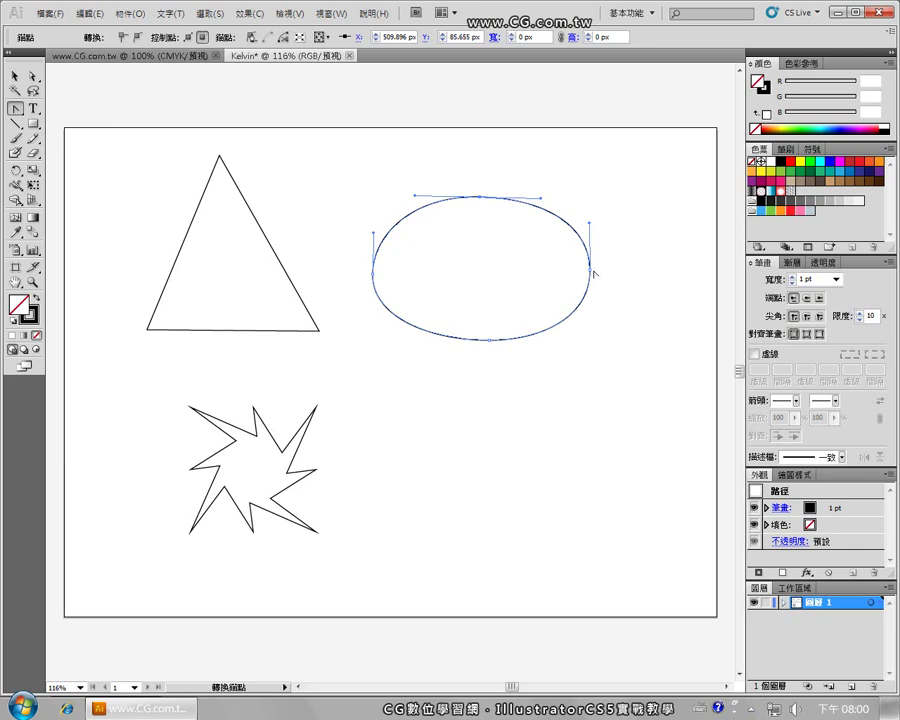
Convert the ellipse's top, left, bottom and right anchors to corners, dismissing the colour-scheme prompt.
{"action": "left_click", "coordinate": [480, 198]}
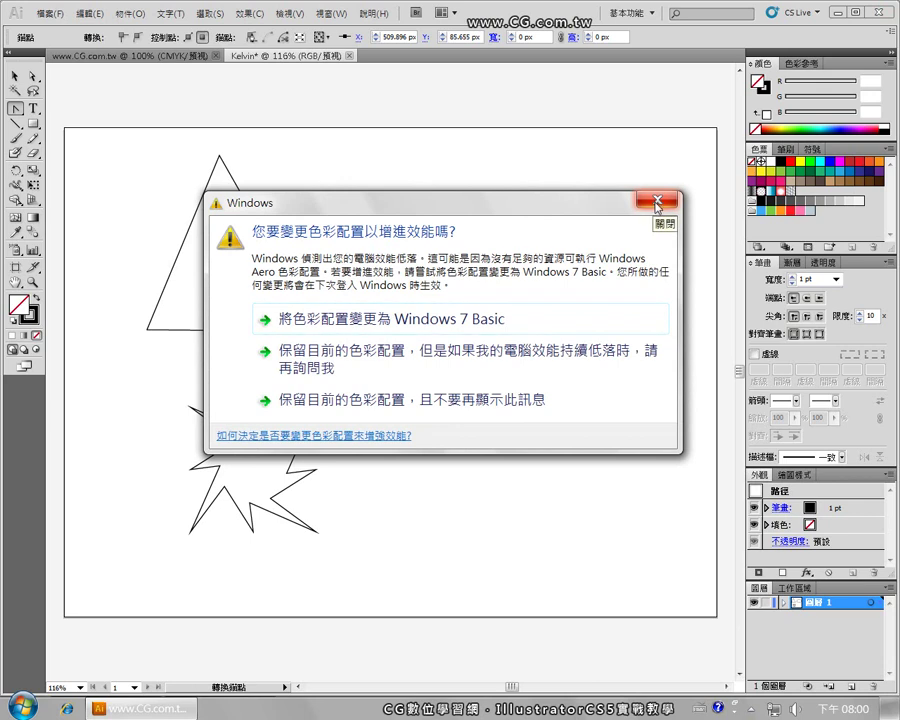
{"action": "left_click", "coordinate": [656, 203]}
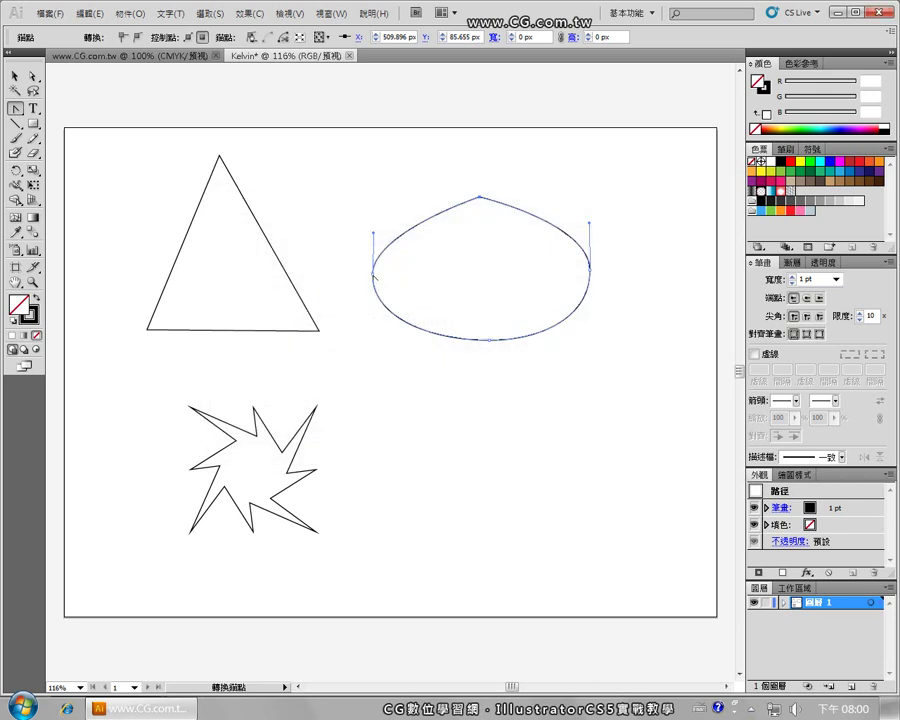
{"action": "left_click", "coordinate": [373, 273]}
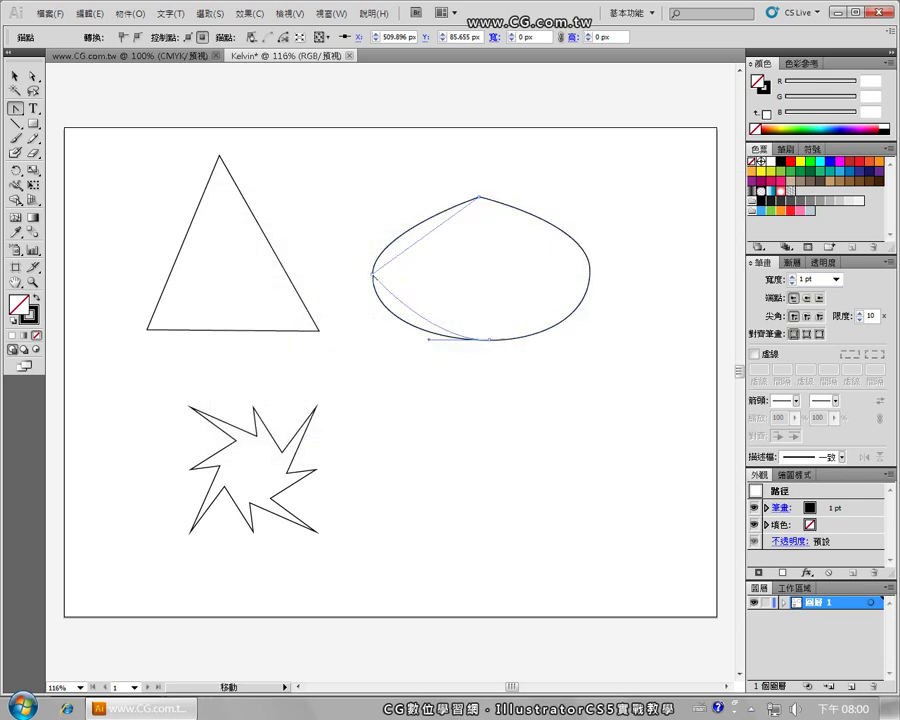
{"action": "left_click", "coordinate": [489, 341]}
{"action": "left_click", "coordinate": [590, 270]}
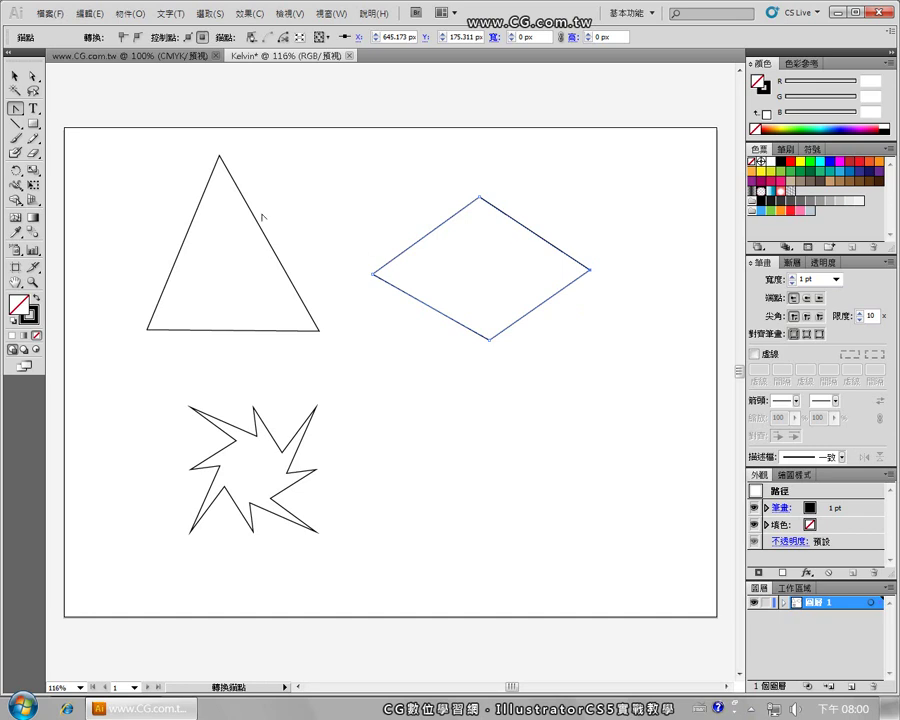
Shift the triangle slightly right and down and lower its apex to shorten it.
{"action": "key", "text": "v"}
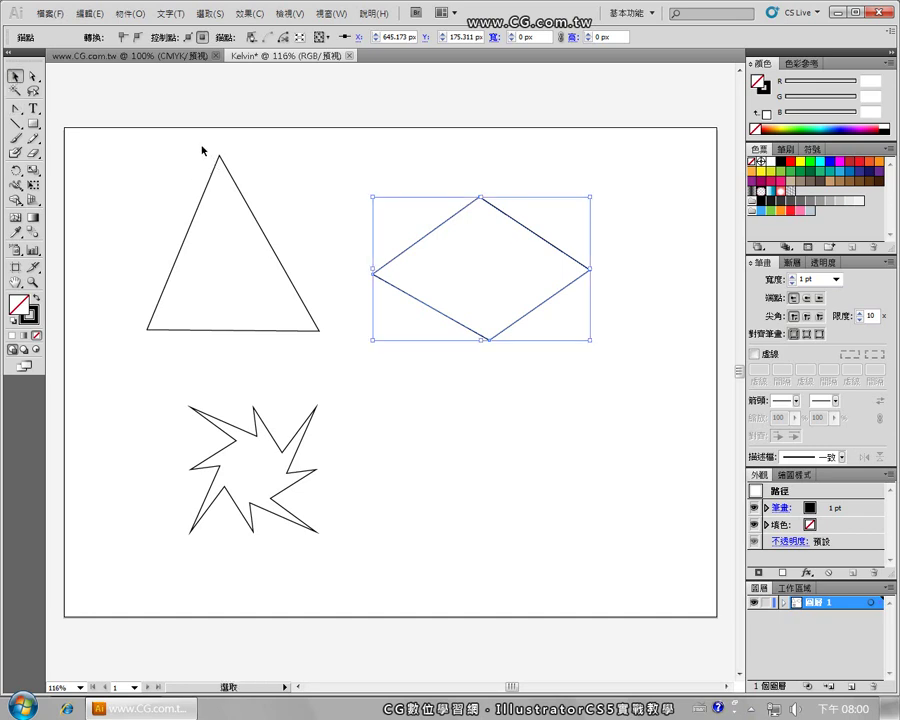
{"action": "left_click", "coordinate": [206, 190]}
{"action": "left_click", "coordinate": [200, 205]}
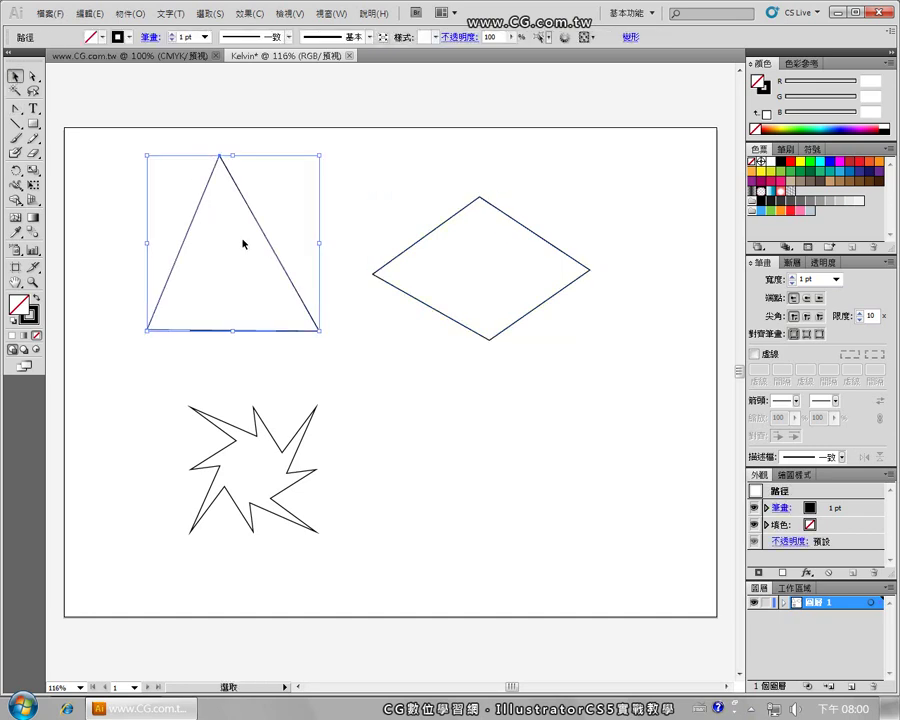
{"action": "key", "text": "a"}
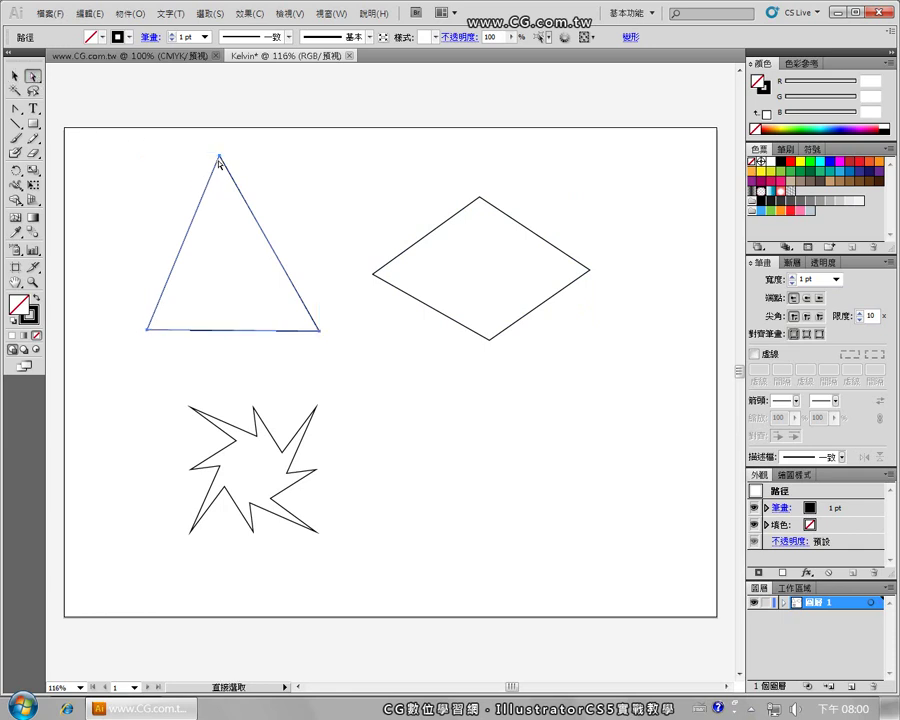
{"action": "mouse_move", "coordinate": [222, 160]}
{"action": "left_mouse_down"}
{"action": "mouse_move", "coordinate": [229, 190]}
{"action": "mouse_move", "coordinate": [238, 180]}
{"action": "left_mouse_up"}
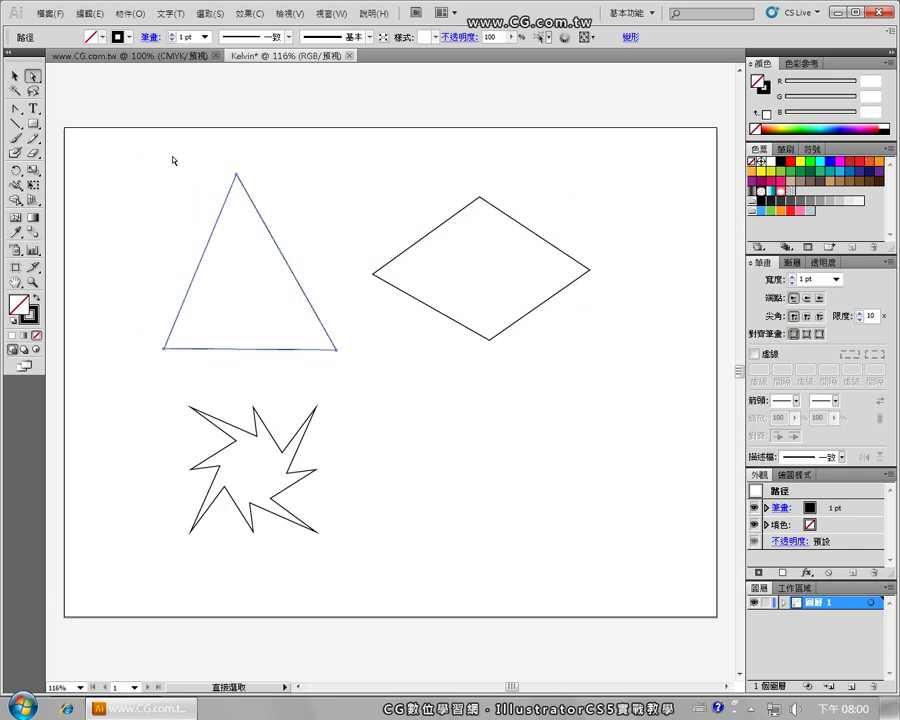
{"action": "left_click", "coordinate": [216, 160]}
{"action": "left_click", "coordinate": [237, 178]}
{"action": "left_click_drag", "start_coordinate": [237, 178], "coordinate": [245, 205]}
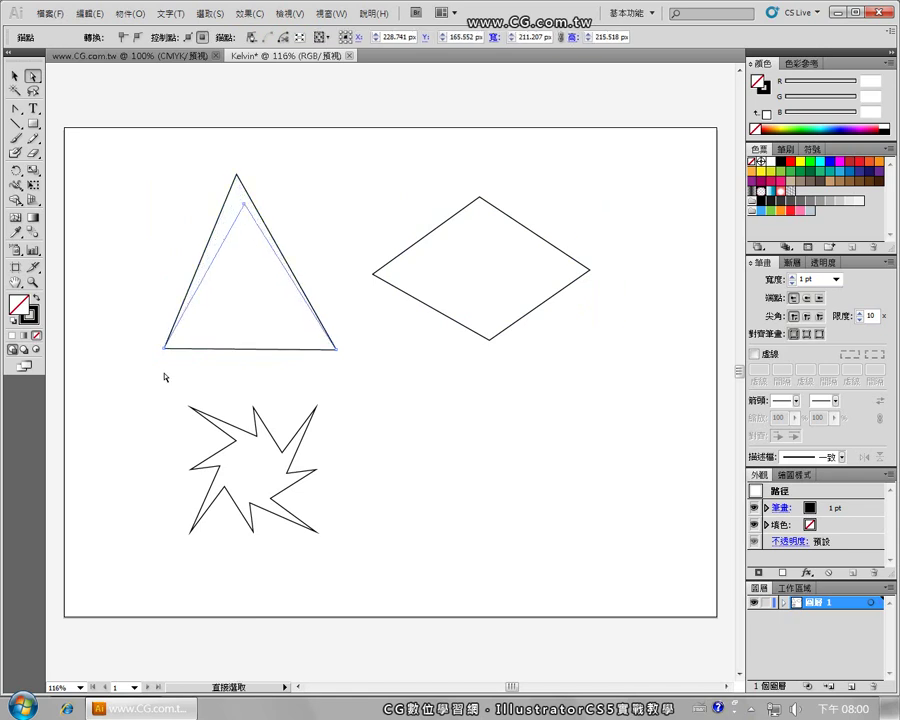
Move the star to the lower right and the diamond right, then select the triangle's top anchor.
{"action": "left_click", "coordinate": [15, 75]}
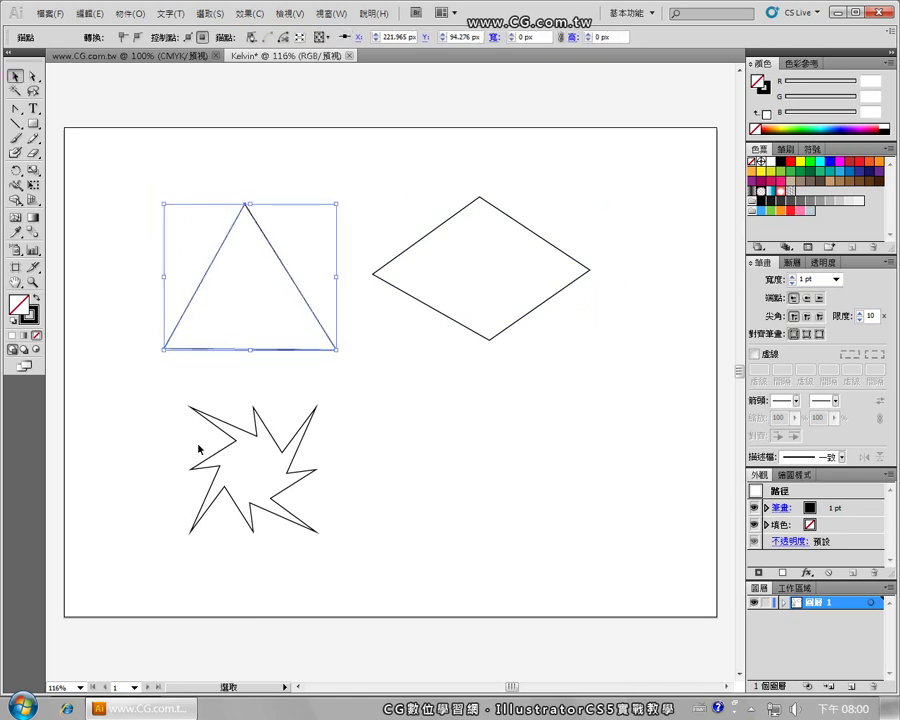
{"action": "left_click", "coordinate": [212, 440]}
{"action": "left_click_drag", "start_coordinate": [282, 451], "coordinate": [508, 478]}
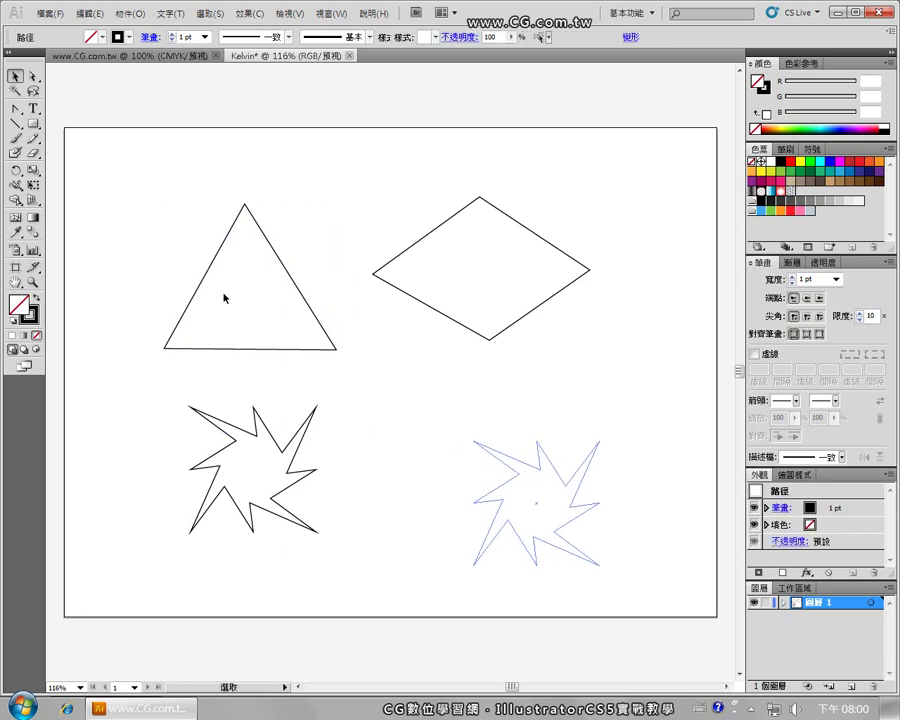
{"action": "left_click_drag", "start_coordinate": [405, 296], "coordinate": [464, 295]}
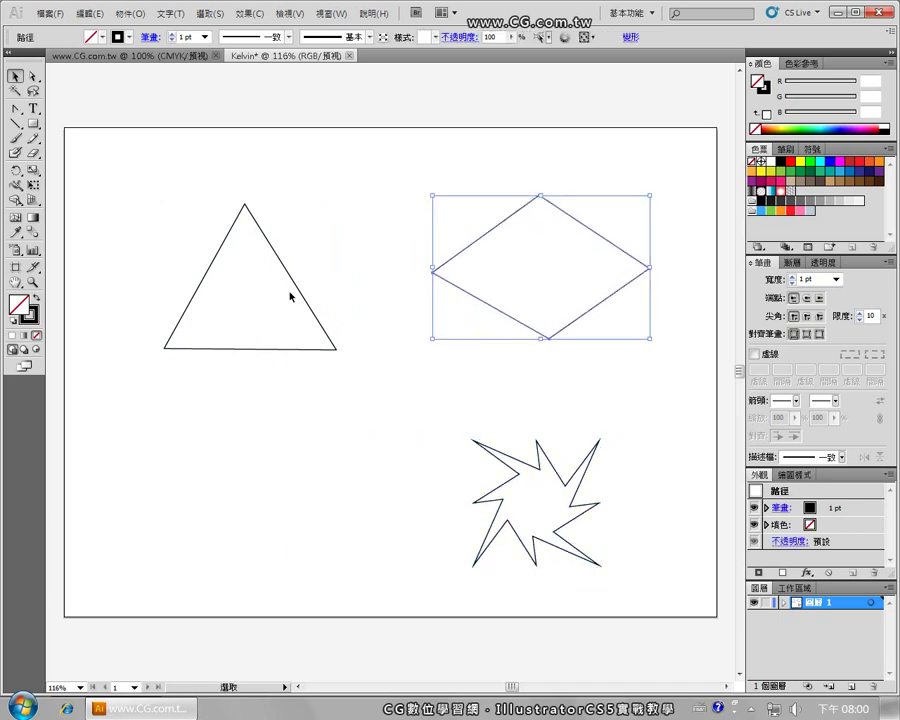
{"action": "left_click_drag", "start_coordinate": [296, 286], "coordinate": [281, 340]}
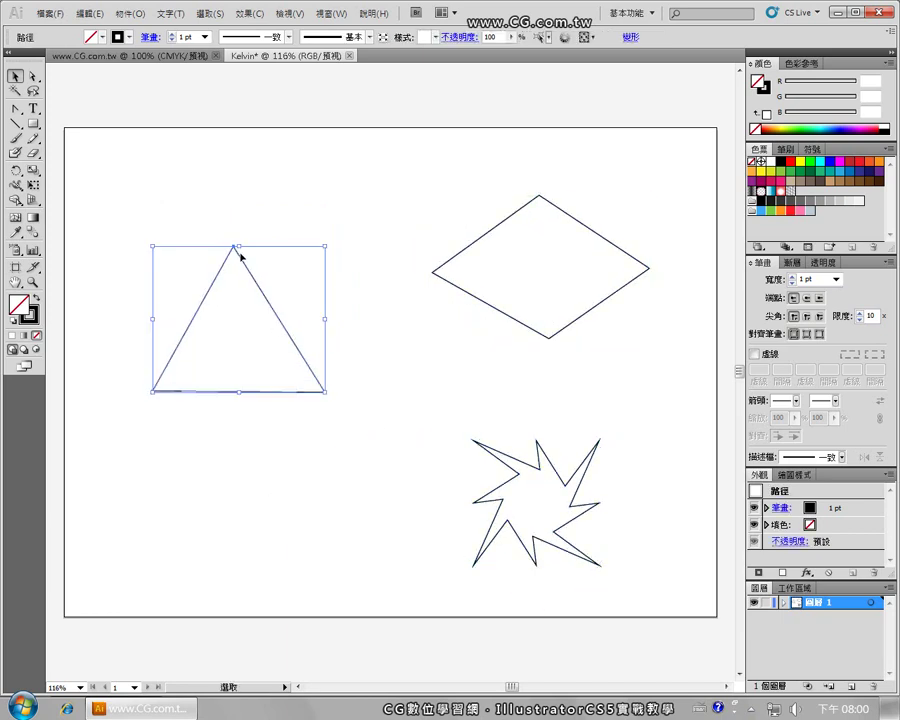
{"action": "key", "text": "a"}
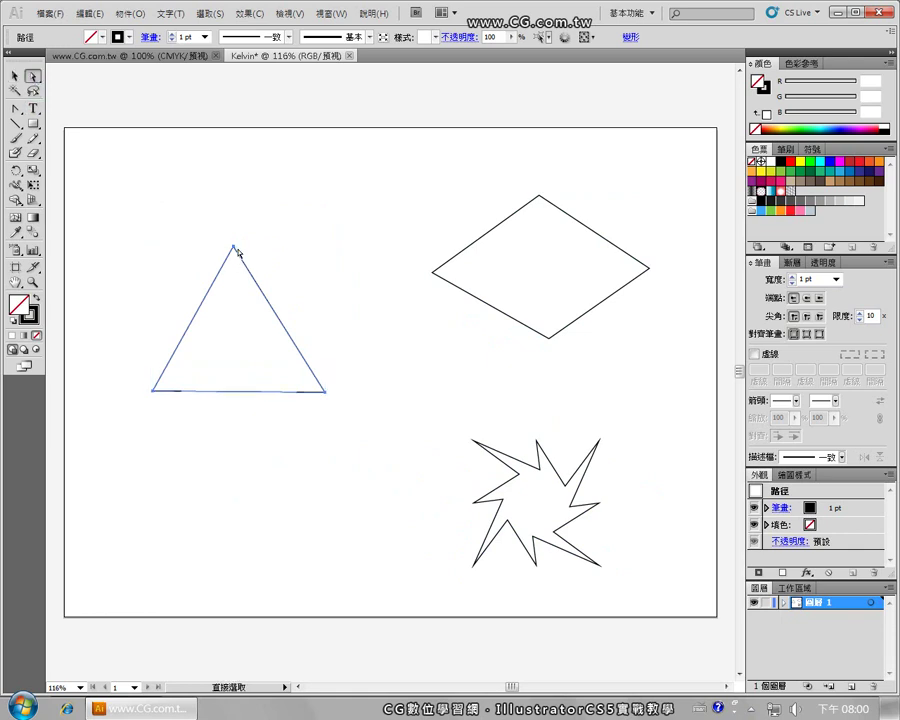
{"action": "left_click", "coordinate": [233, 246]}
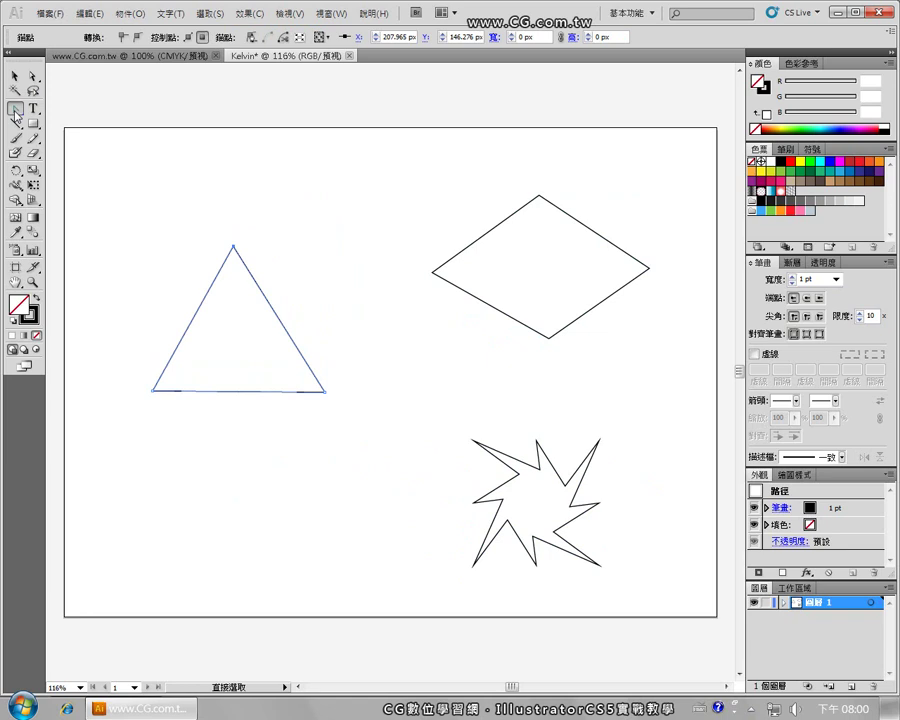
Drag handles from the triangle's apex and both bottom corners to round it into a circle, then deselect.
{"action": "left_click", "coordinate": [14, 113]}
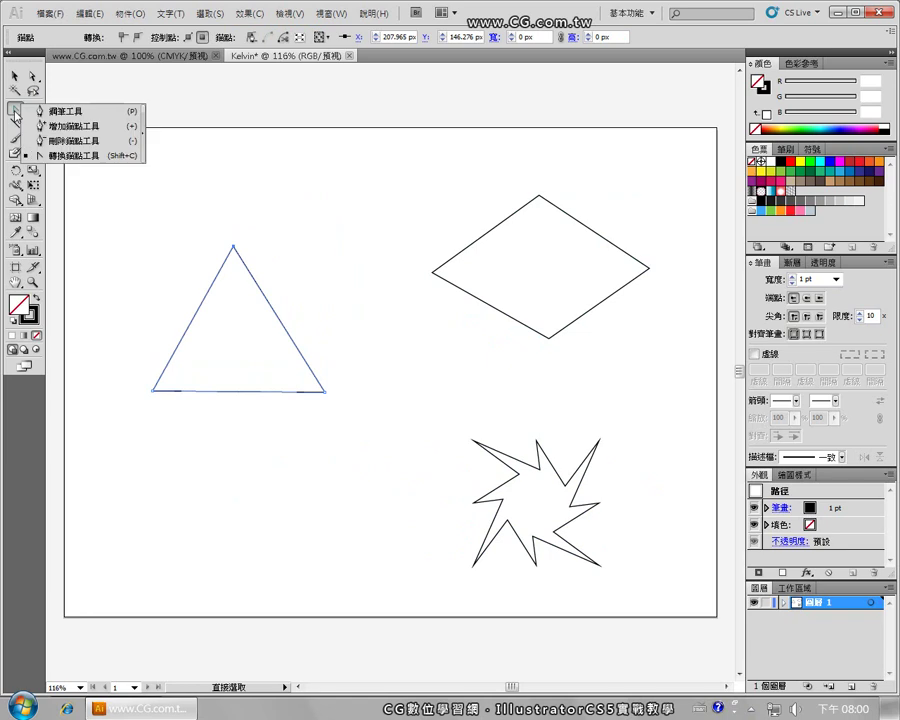
{"action": "left_click", "coordinate": [82, 157]}
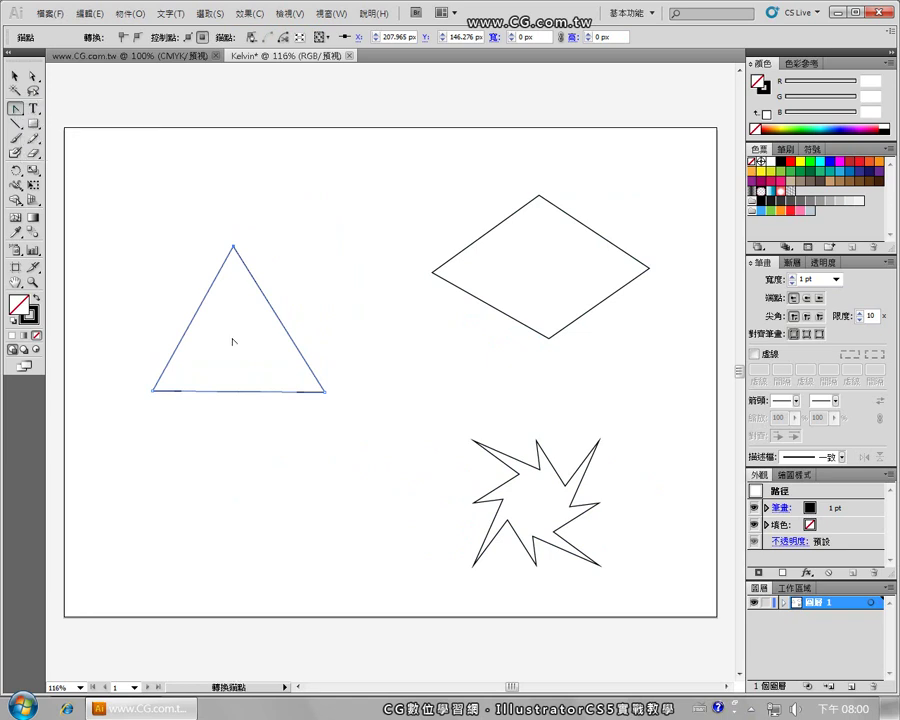
{"action": "mouse_move", "coordinate": [234, 247]}
{"action": "left_mouse_down"}
{"action": "mouse_move", "coordinate": [149, 248]}
{"action": "mouse_move", "coordinate": [280, 283]}
{"action": "mouse_move", "coordinate": [291, 255]}
{"action": "mouse_move", "coordinate": [313, 248]}
{"action": "left_mouse_up"}
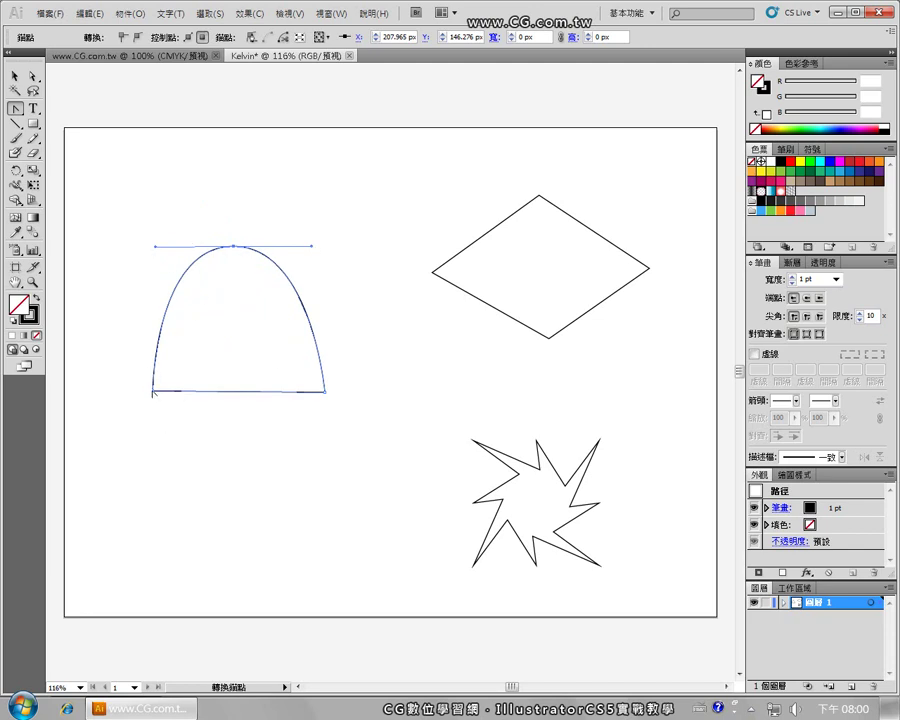
{"action": "left_click_drag", "start_coordinate": [153, 392], "coordinate": [116, 338]}
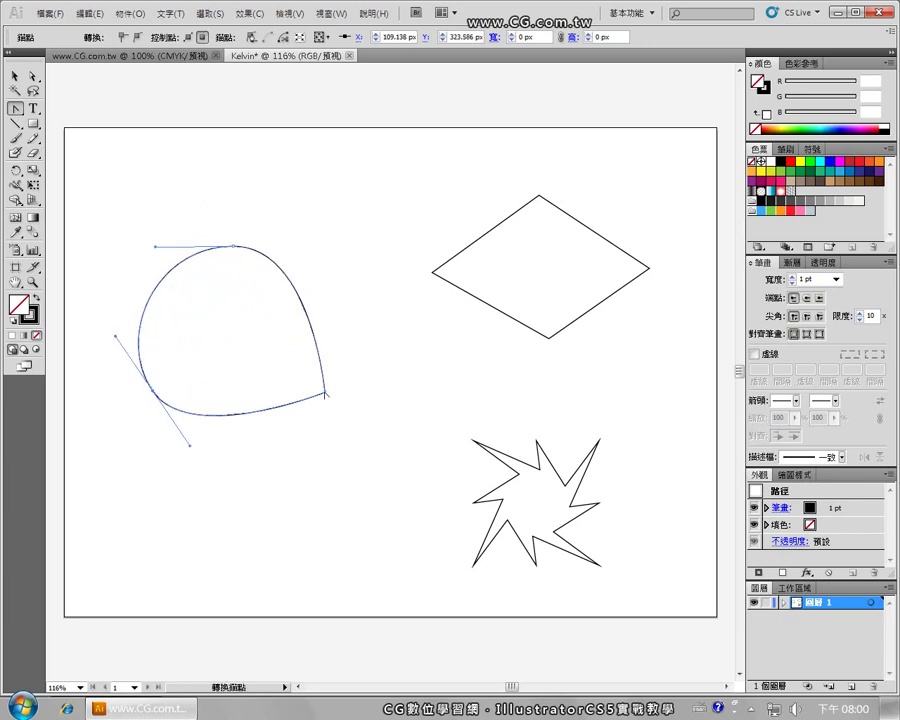
{"action": "mouse_move", "coordinate": [325, 394]}
{"action": "left_mouse_down"}
{"action": "mouse_move", "coordinate": [372, 327]}
{"action": "mouse_move", "coordinate": [398, 352]}
{"action": "mouse_move", "coordinate": [410, 398]}
{"action": "mouse_move", "coordinate": [382, 442]}
{"action": "mouse_move", "coordinate": [289, 451]}
{"action": "left_mouse_up"}
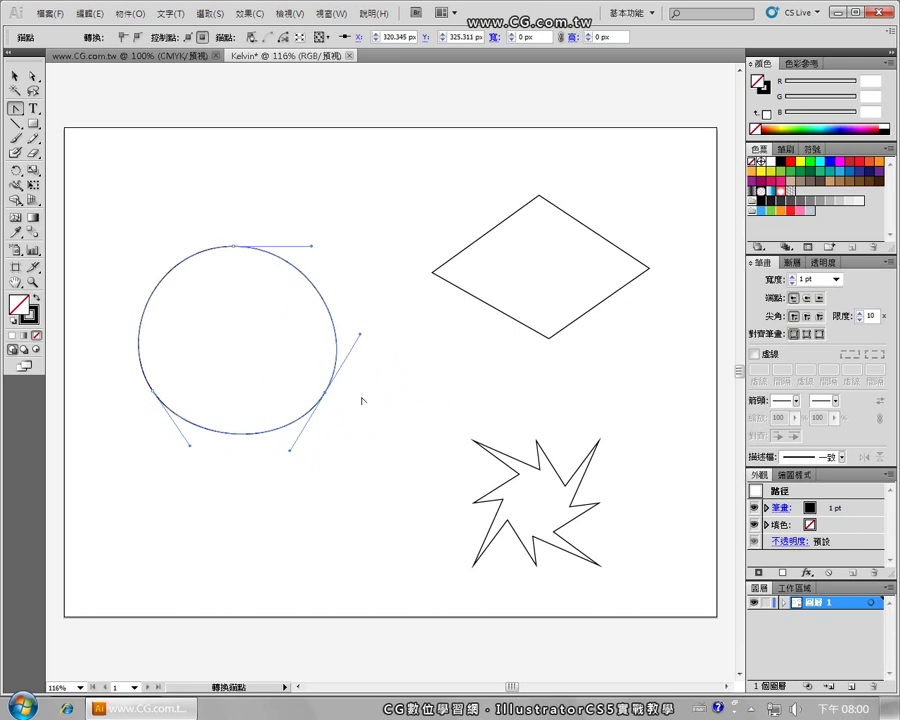
{"action": "left_click", "coordinate": [15, 76]}
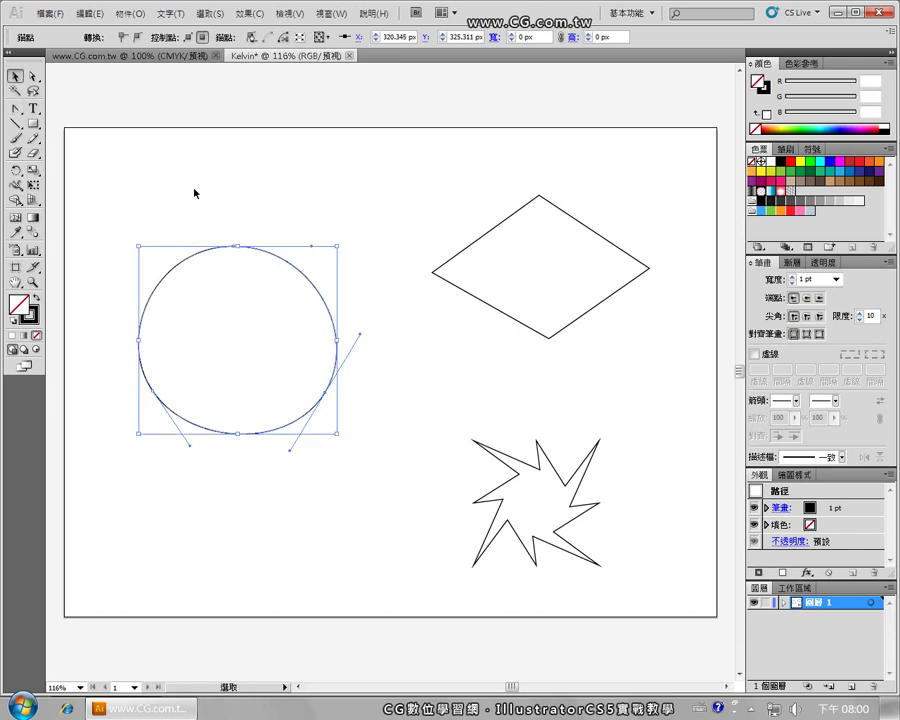
{"action": "left_click", "coordinate": [380, 273]}
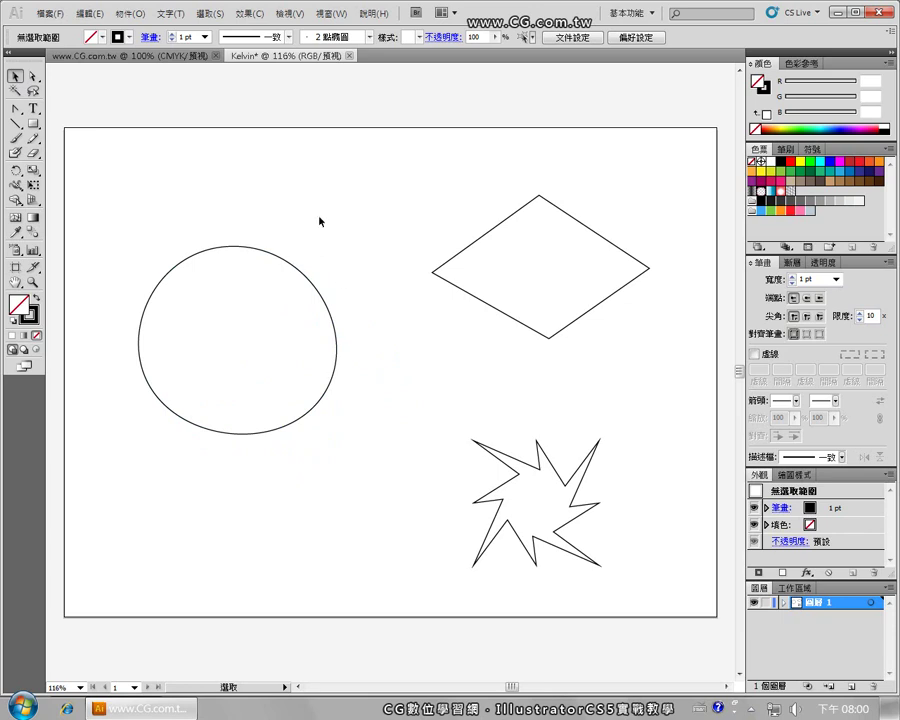
Delete the circle, diamond and star, then place a Pen point at the new heart's top notch.
{"action": "left_click_drag", "start_coordinate": [108, 155], "coordinate": [681, 588]}
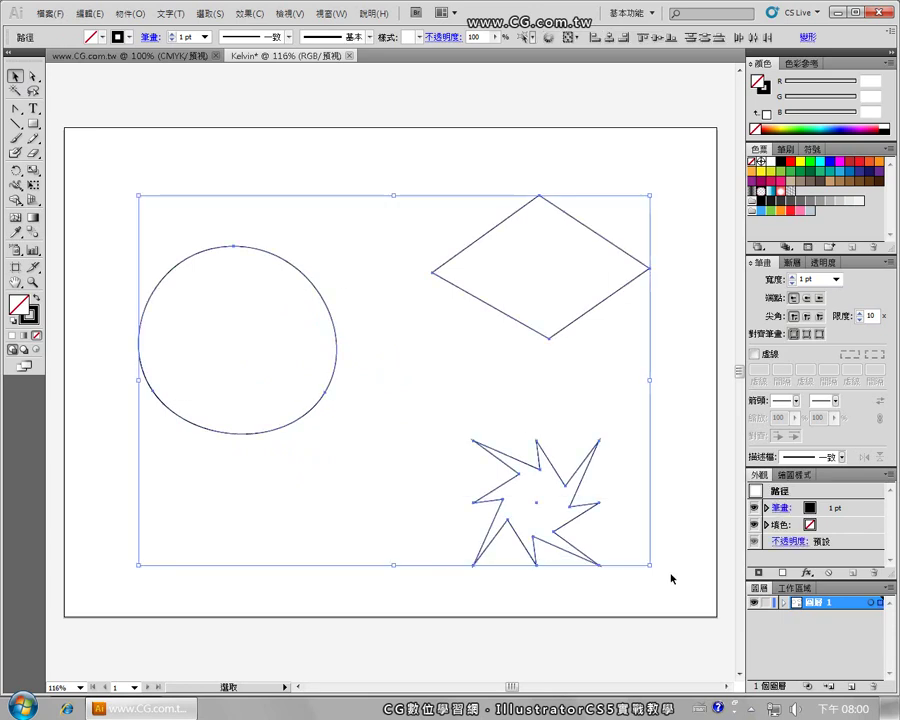
{"action": "key", "text": "Delete"}
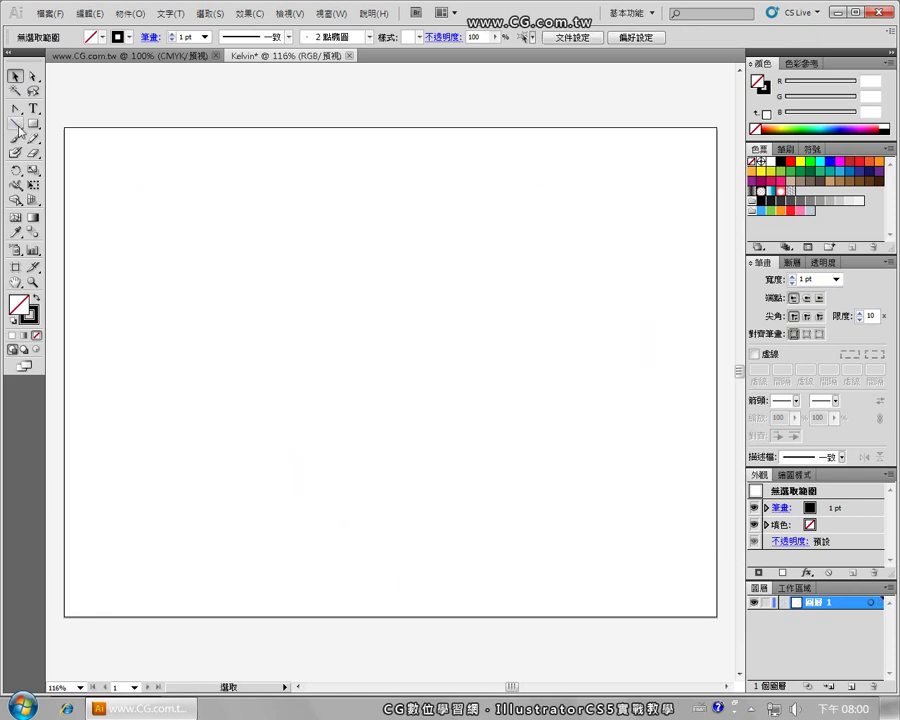
{"action": "left_click", "coordinate": [15, 108]}
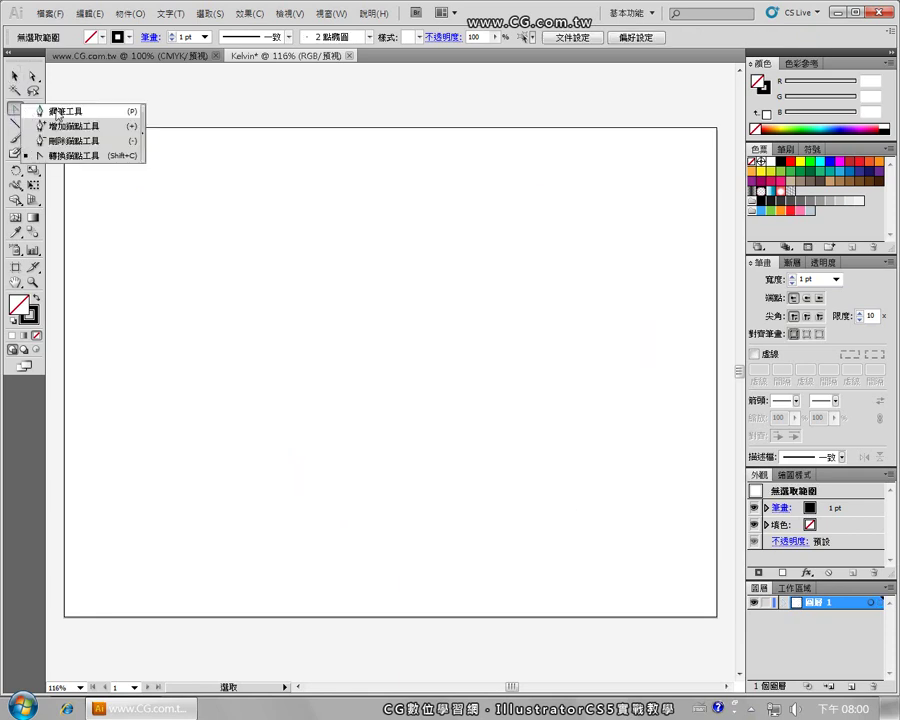
{"action": "left_click", "coordinate": [50, 111]}
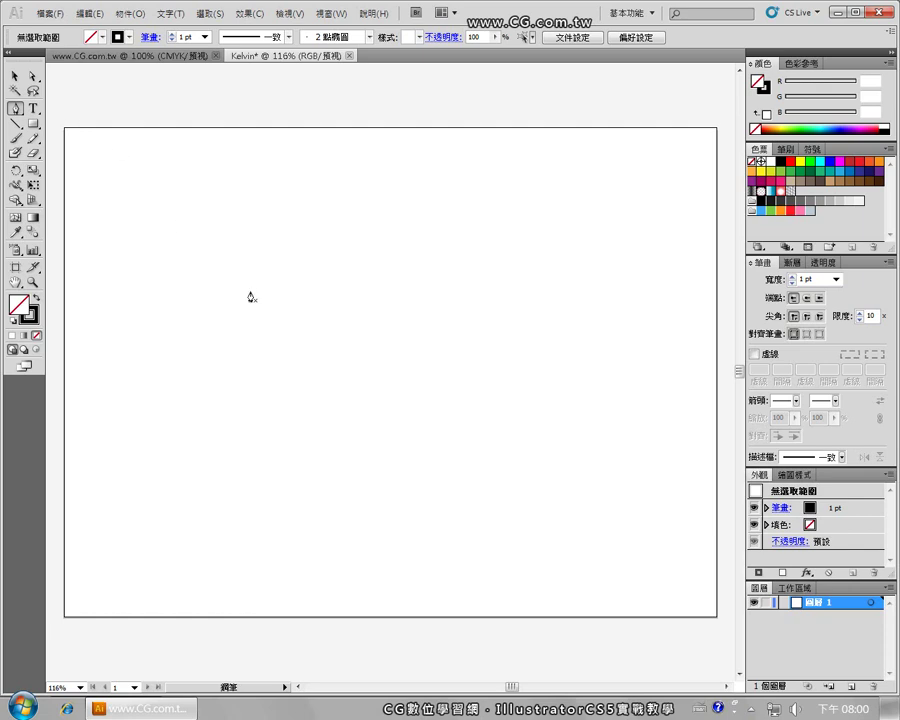
{"action": "left_click", "coordinate": [327, 293]}
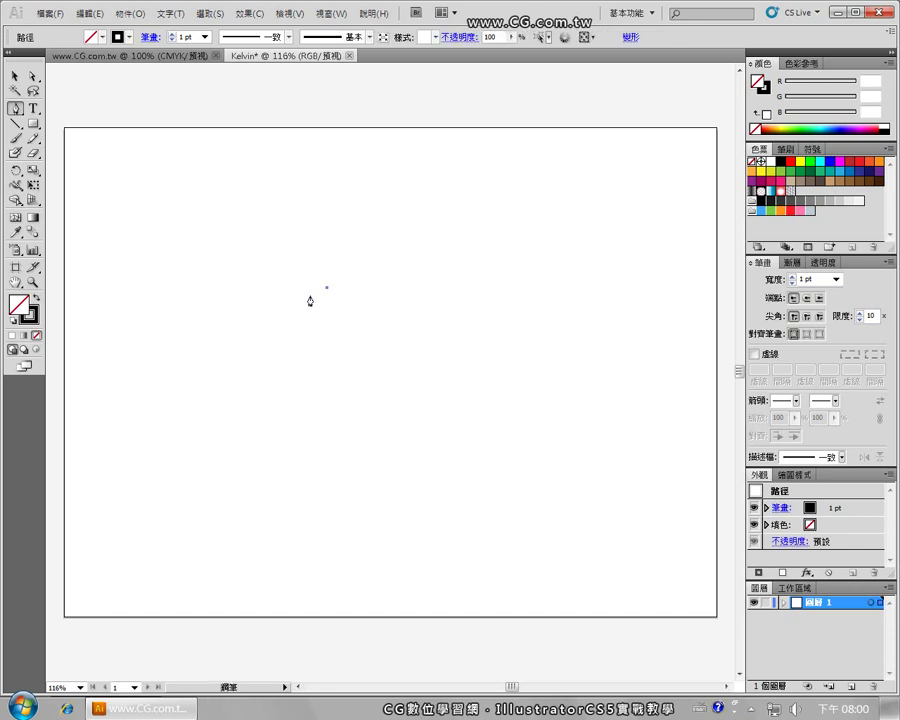
Draw curved anchors for the heart's left lobe, bottom and right shoulder, closing the path.
{"action": "mouse_move", "coordinate": [219, 227]}
{"action": "left_mouse_down"}
{"action": "mouse_move", "coordinate": [173, 255]}
{"action": "mouse_move", "coordinate": [160, 252]}
{"action": "left_mouse_up"}
{"action": "mouse_move", "coordinate": [323, 428]}
{"action": "left_mouse_down"}
{"action": "mouse_move", "coordinate": [420, 471]}
{"action": "mouse_move", "coordinate": [455, 463]}
{"action": "left_mouse_up"}
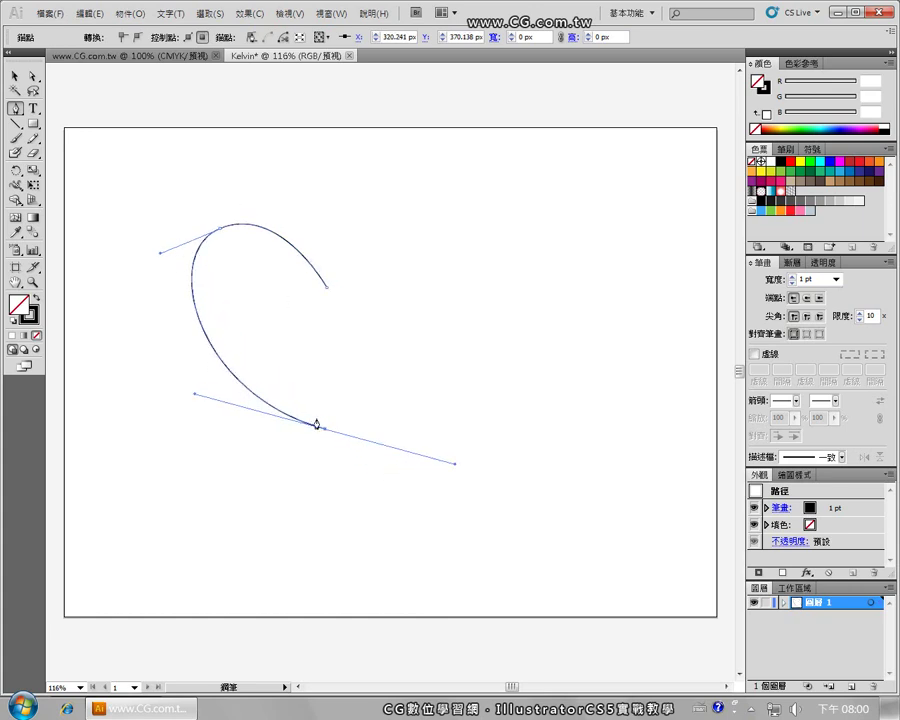
{"action": "left_click_drag", "start_coordinate": [428, 232], "coordinate": [369, 191]}
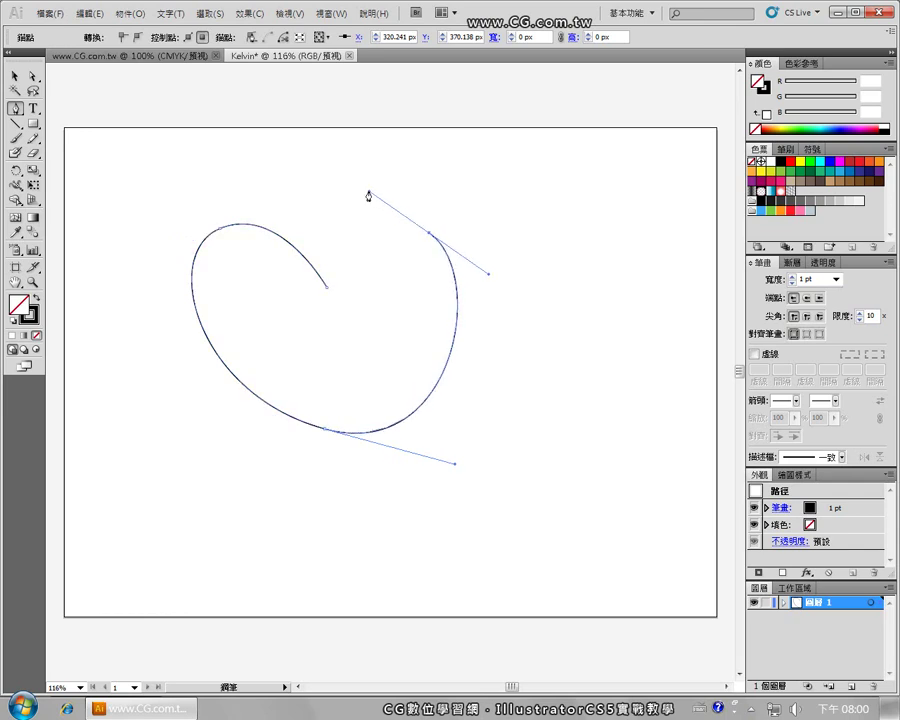
{"action": "left_click", "coordinate": [326, 290]}
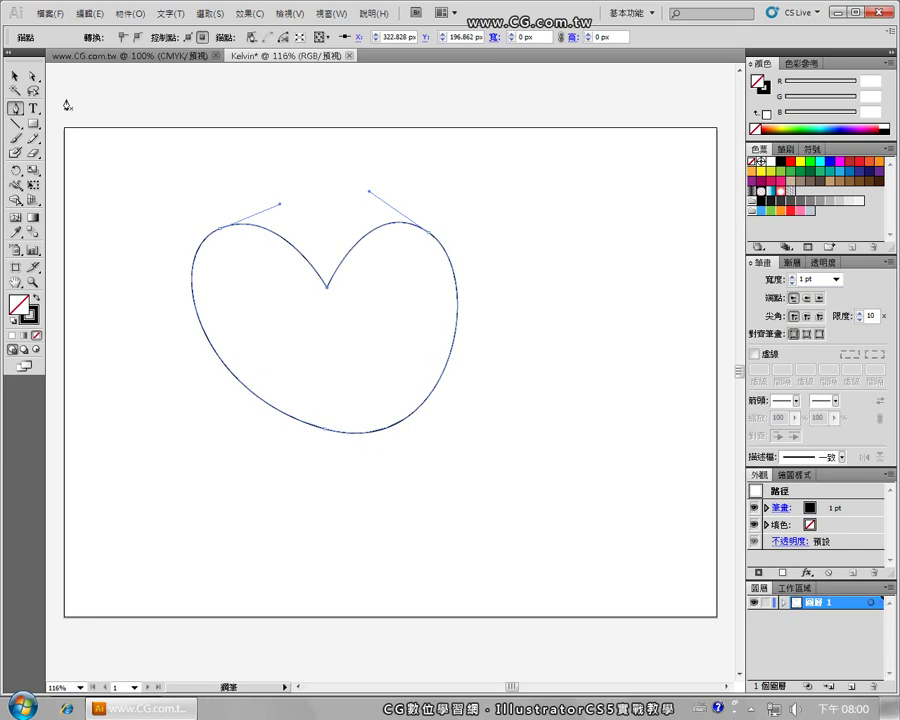
Reshape the heart by tilting its bottom handles and raising its top notch slightly.
{"action": "key", "text": "a"}
{"action": "left_click", "coordinate": [326, 432]}
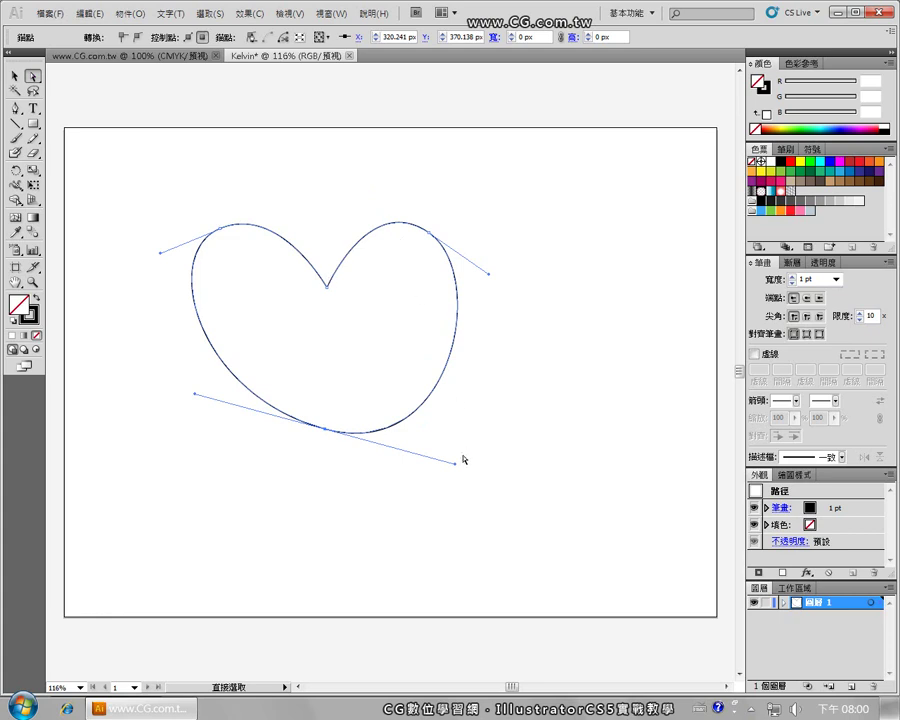
{"action": "left_click_drag", "start_coordinate": [455, 434], "coordinate": [451, 392]}
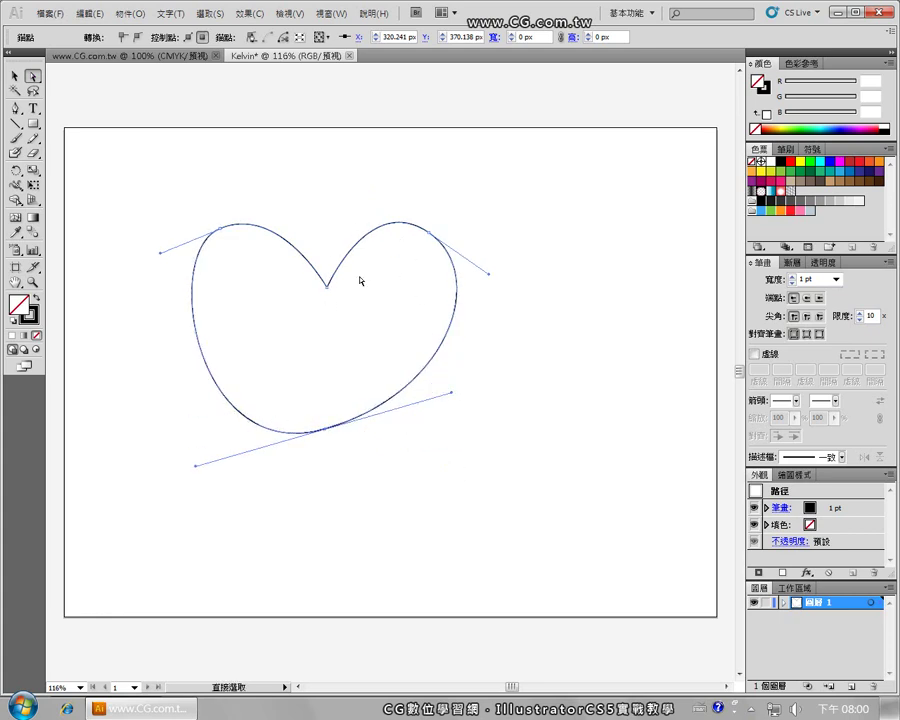
{"action": "left_click_drag", "start_coordinate": [327, 287], "coordinate": [327, 271]}
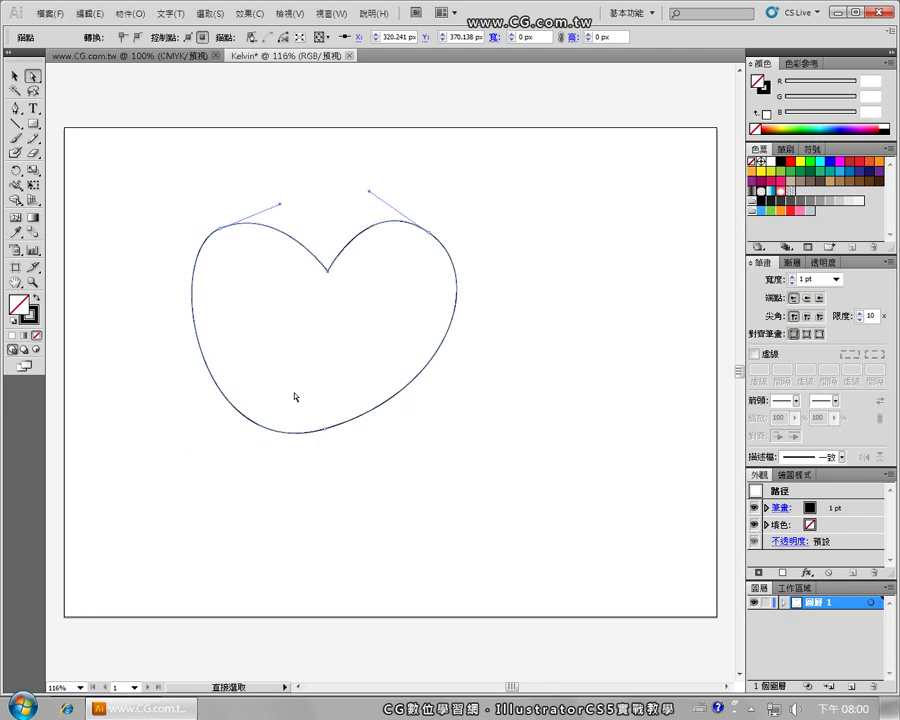
{"action": "left_click", "coordinate": [324, 431]}
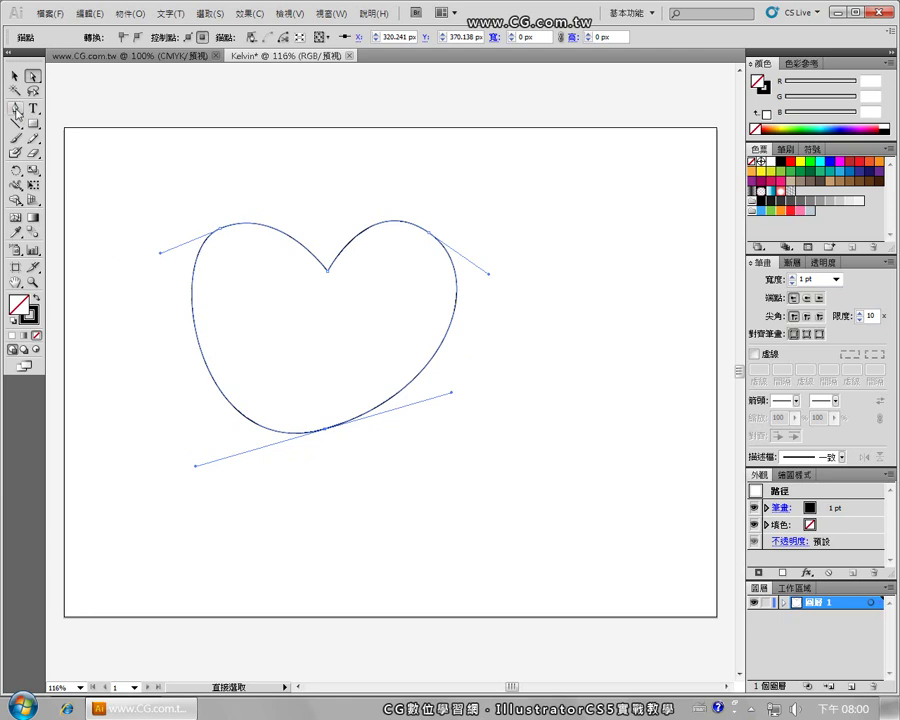
Break the heart's bottom handle with Convert Anchor Point to make a sharp point.
{"action": "left_click_drag", "start_coordinate": [15, 108], "coordinate": [66, 162]}
{"action": "left_click", "coordinate": [65, 158]}
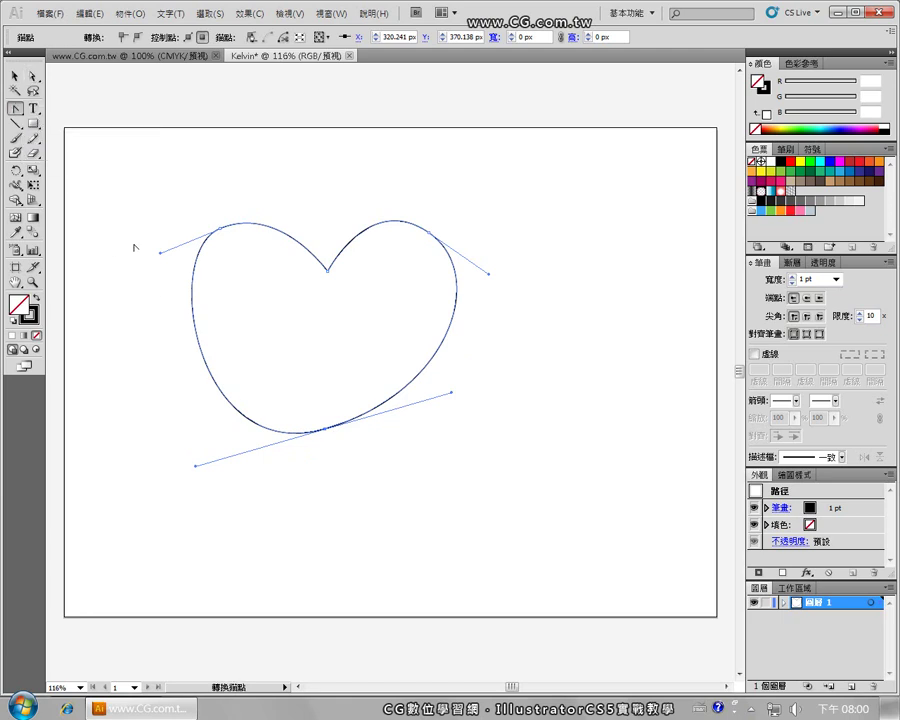
{"action": "left_click_drag", "start_coordinate": [196, 466], "coordinate": [186, 392]}
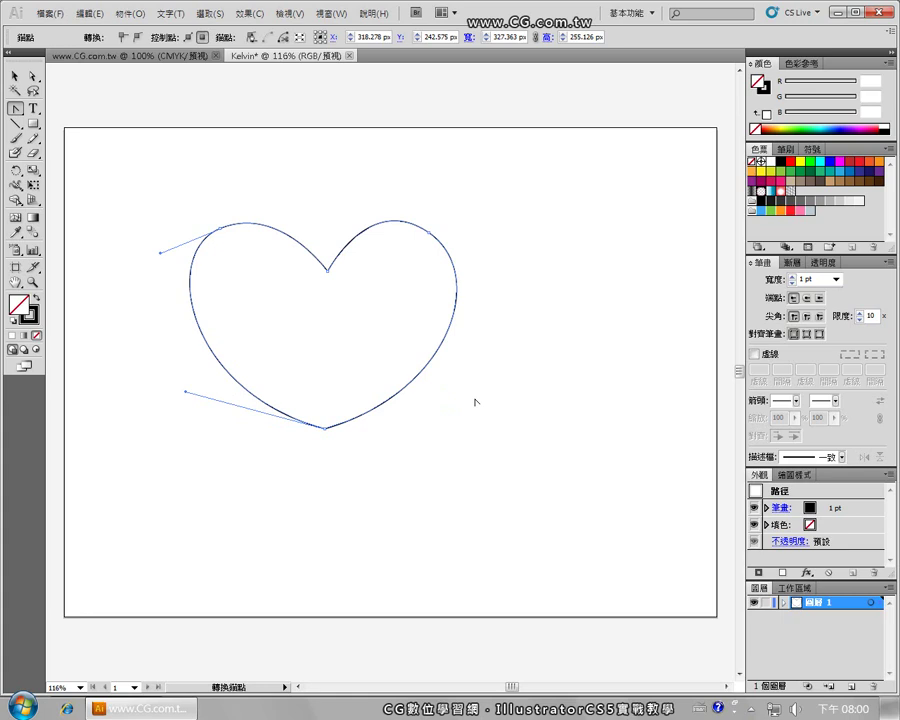
Fine-tune the heart's top notch and both shoulder curves, then deselect it.
{"action": "left_click", "coordinate": [33, 76]}
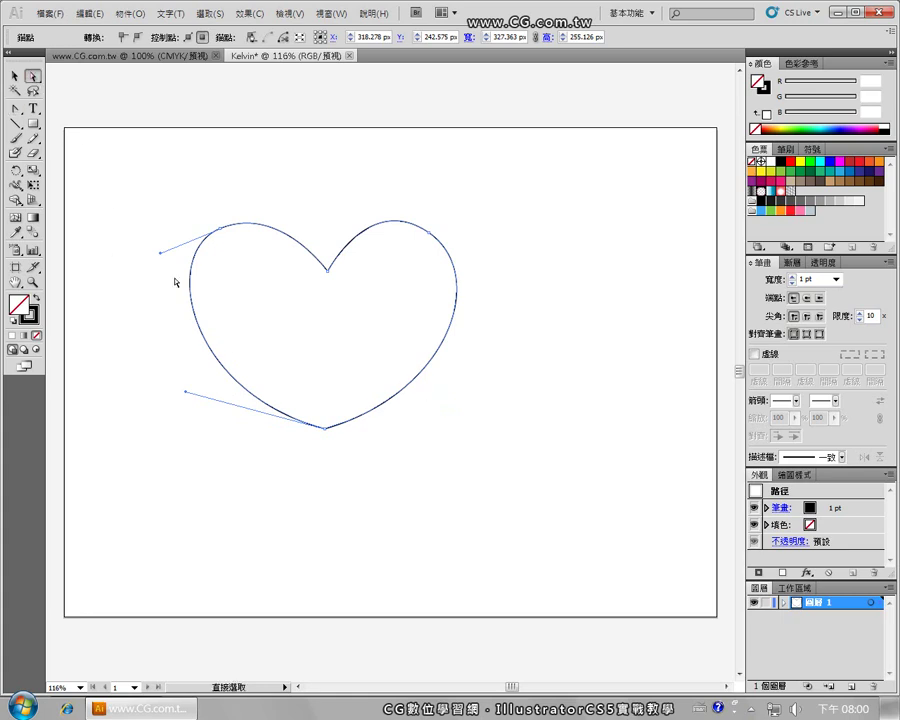
{"action": "left_click_drag", "start_coordinate": [328, 270], "coordinate": [323, 267]}
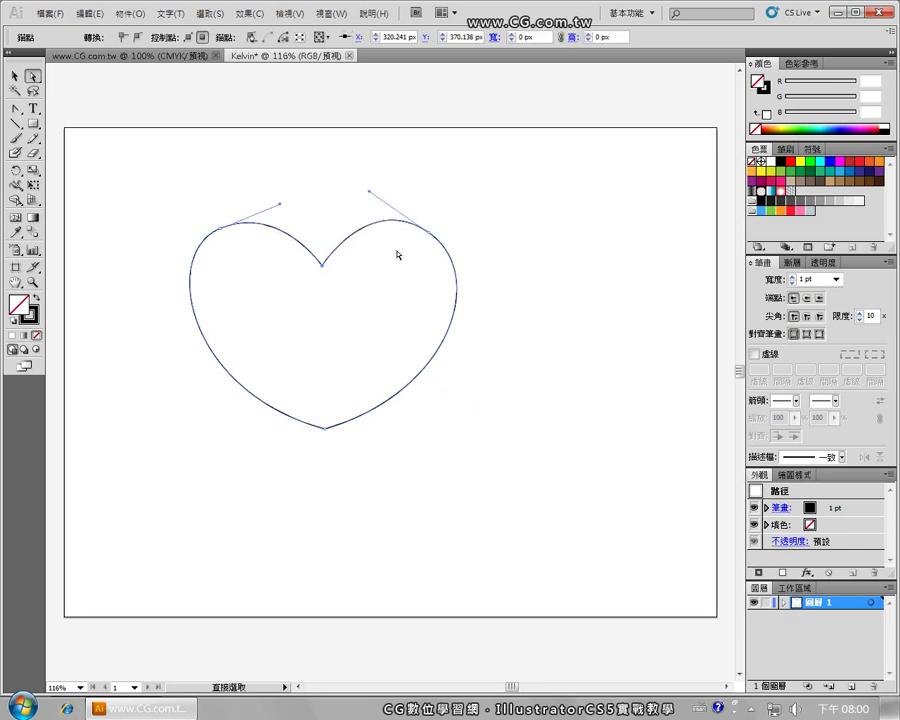
{"action": "left_click", "coordinate": [429, 232]}
{"action": "left_click_drag", "start_coordinate": [369, 190], "coordinate": [364, 193]}
{"action": "left_click", "coordinate": [220, 231]}
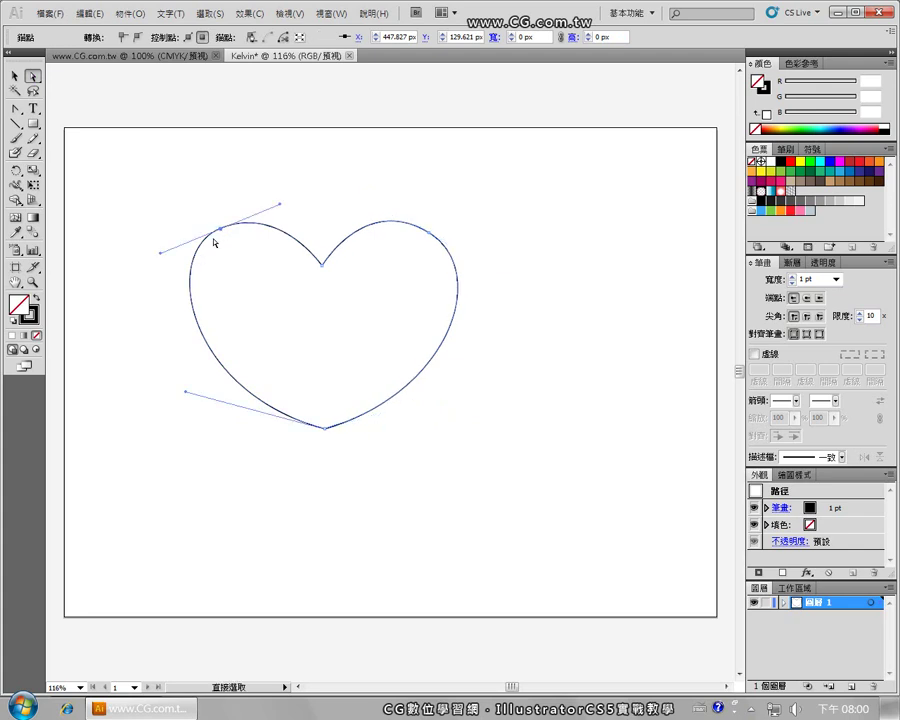
{"action": "left_click_drag", "start_coordinate": [161, 258], "coordinate": [155, 258]}
{"action": "left_click", "coordinate": [168, 358]}
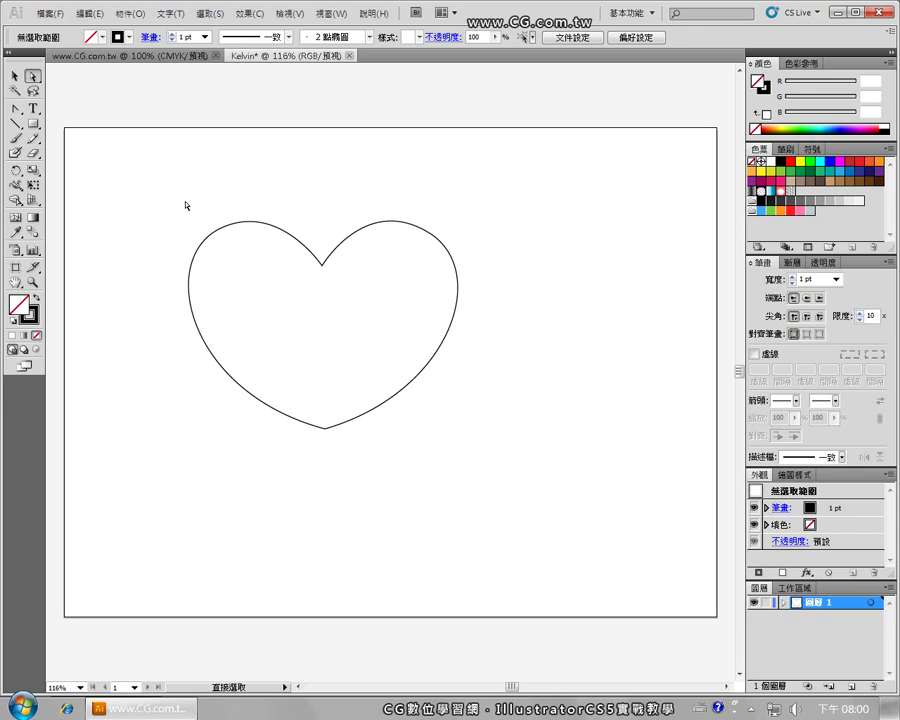
Move the heart to the right and fill it with the pink swatch.
{"action": "left_click", "coordinate": [15, 76]}
{"action": "mouse_move", "coordinate": [214, 234]}
{"action": "left_mouse_down"}
{"action": "mouse_move", "coordinate": [407, 214]}
{"action": "mouse_move", "coordinate": [452, 184]}
{"action": "left_mouse_up"}
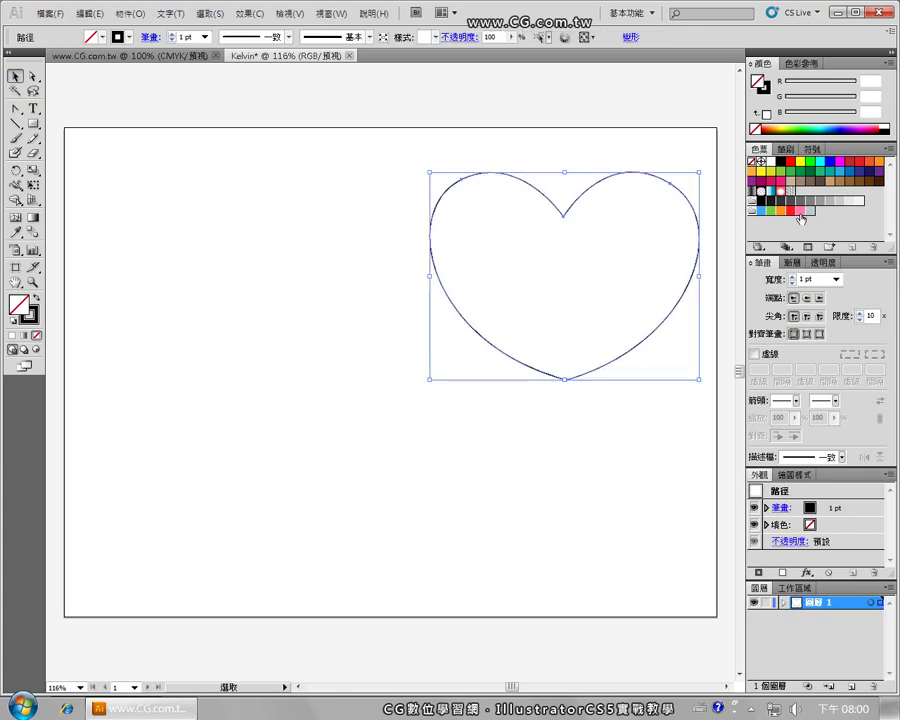
{"action": "left_click_drag", "start_coordinate": [801, 214], "coordinate": [22, 311]}
{"action": "left_click", "coordinate": [288, 285]}
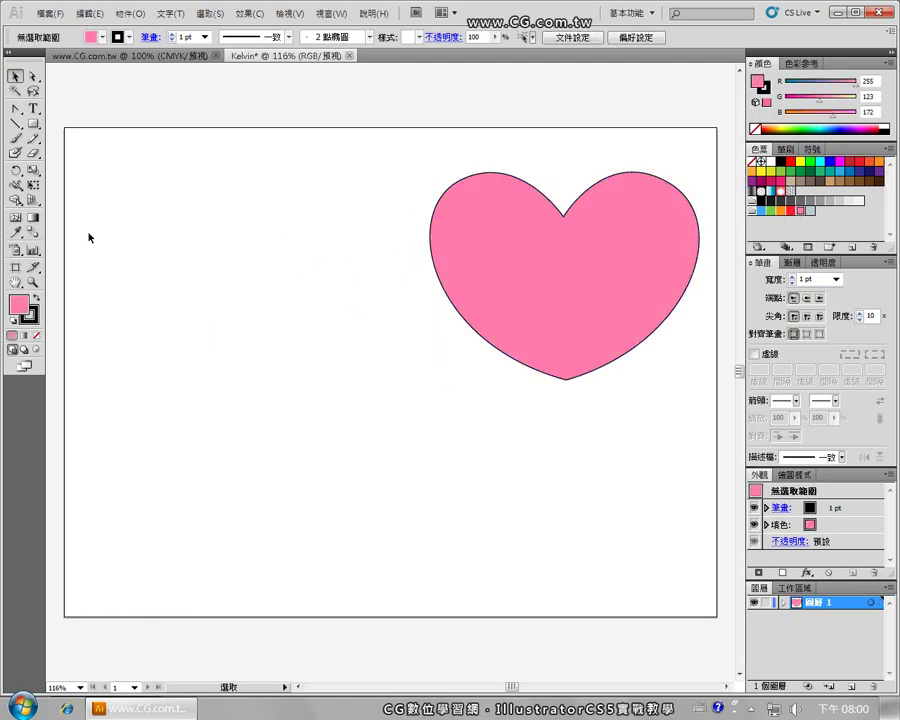
{"action": "left_click", "coordinate": [16, 109]}
{"action": "left_click", "coordinate": [59, 113]}
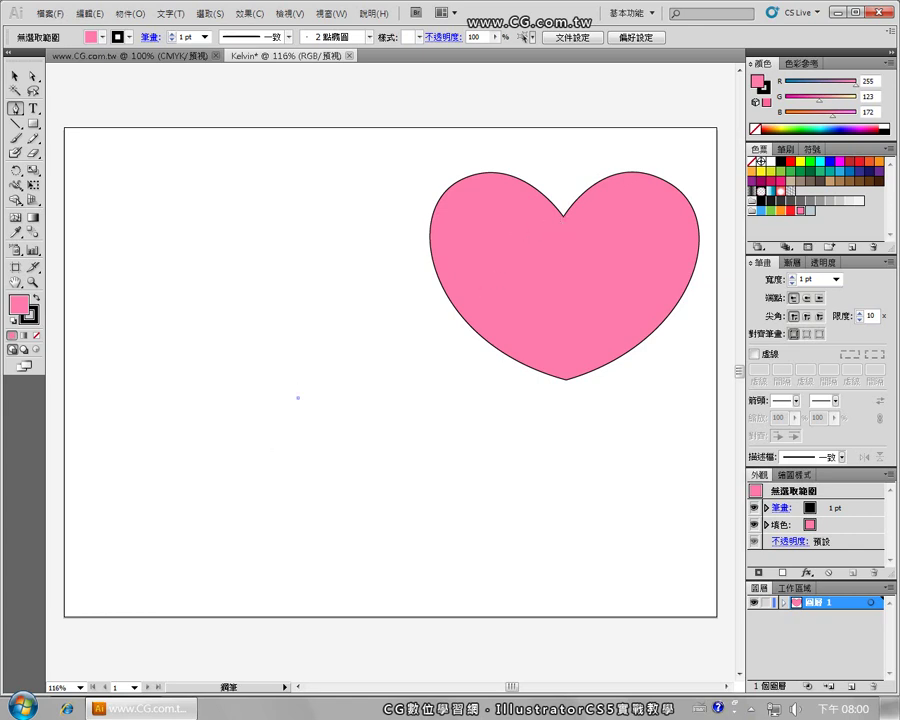
Draw a second closed heart path, using Alt to make its bottom point a sharp corner.
{"action": "left_click_drag", "start_coordinate": [189, 377], "coordinate": [143, 412]}
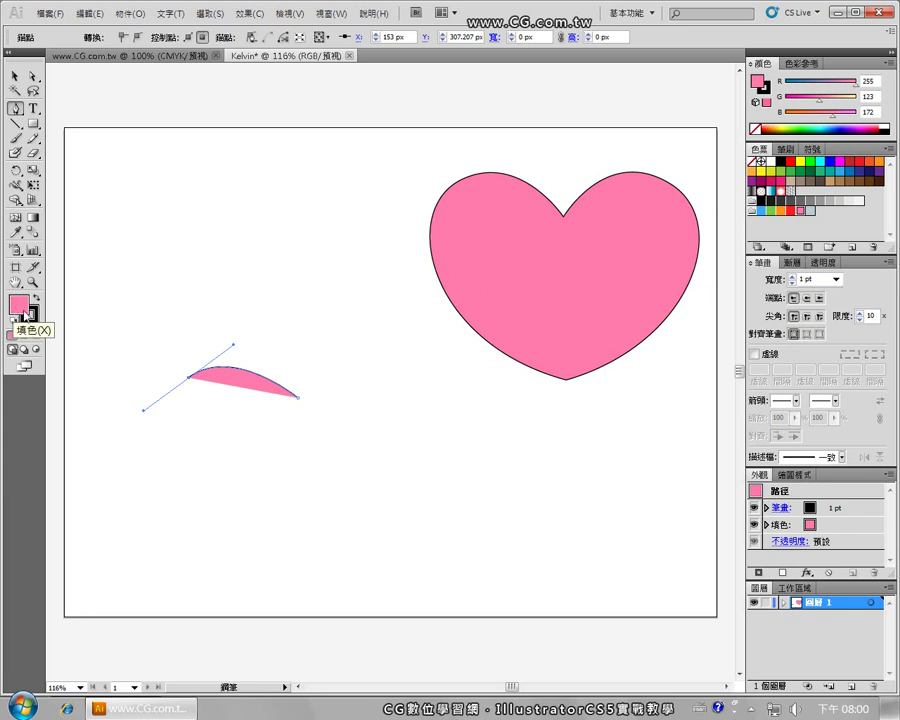
{"action": "left_click_drag", "start_coordinate": [300, 556], "coordinate": [421, 598]}
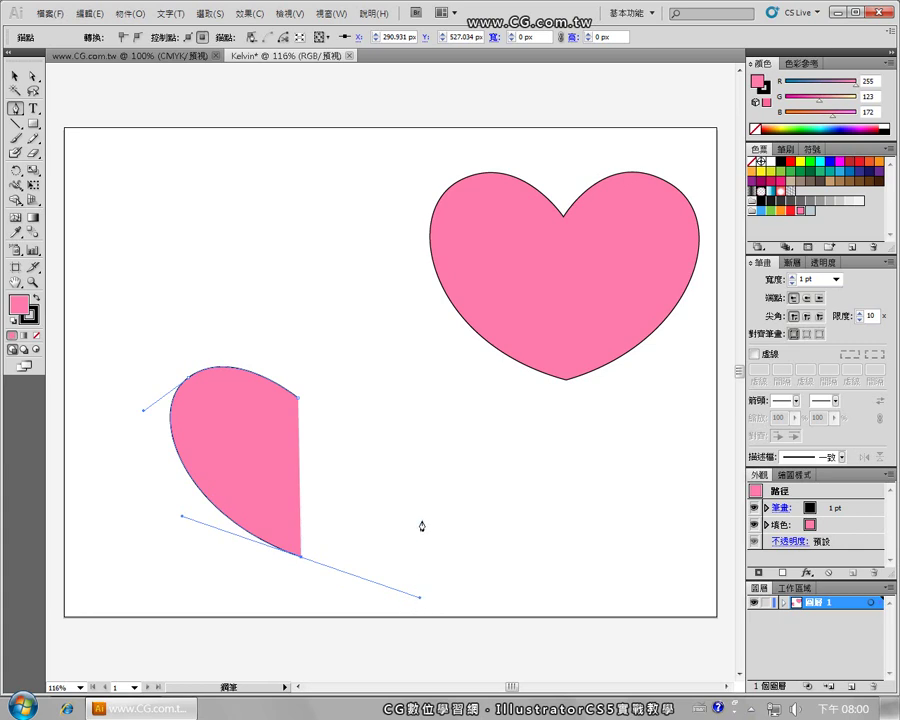
{"action": "key", "text": "alt"}
{"action": "left_click_drag", "start_coordinate": [421, 600], "coordinate": [423, 525]}
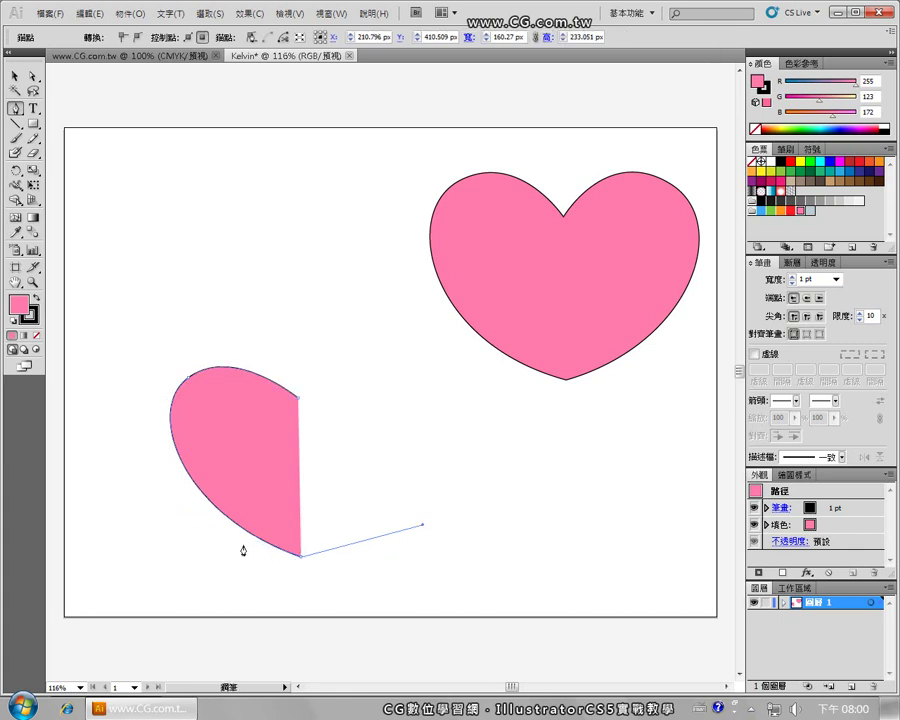
{"action": "key", "text": "alt"}
{"action": "left_click_drag", "start_coordinate": [399, 388], "coordinate": [346, 352]}
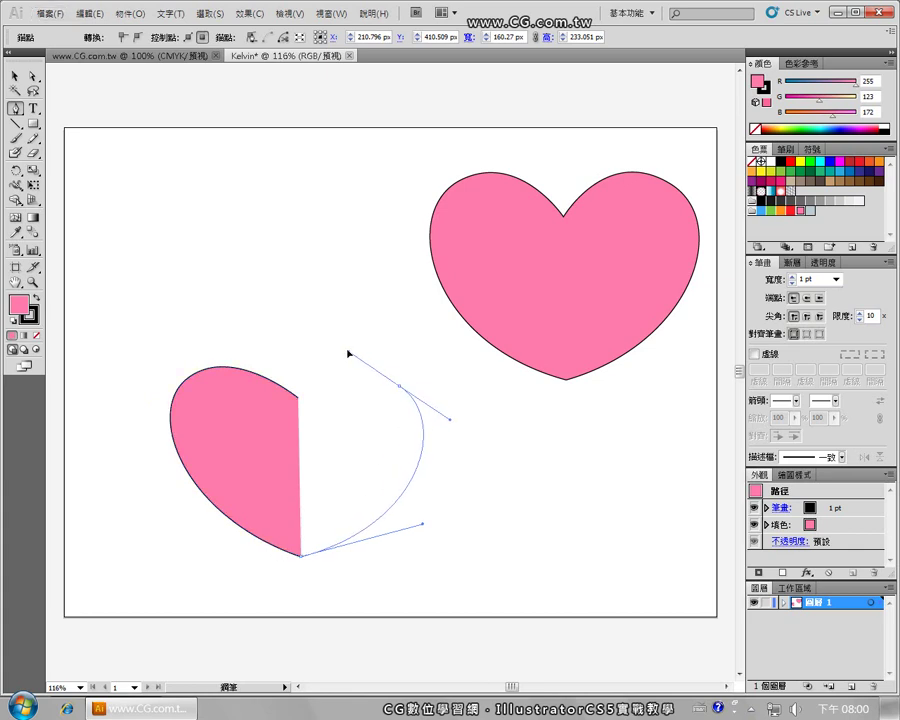
{"action": "left_click", "coordinate": [298, 399]}
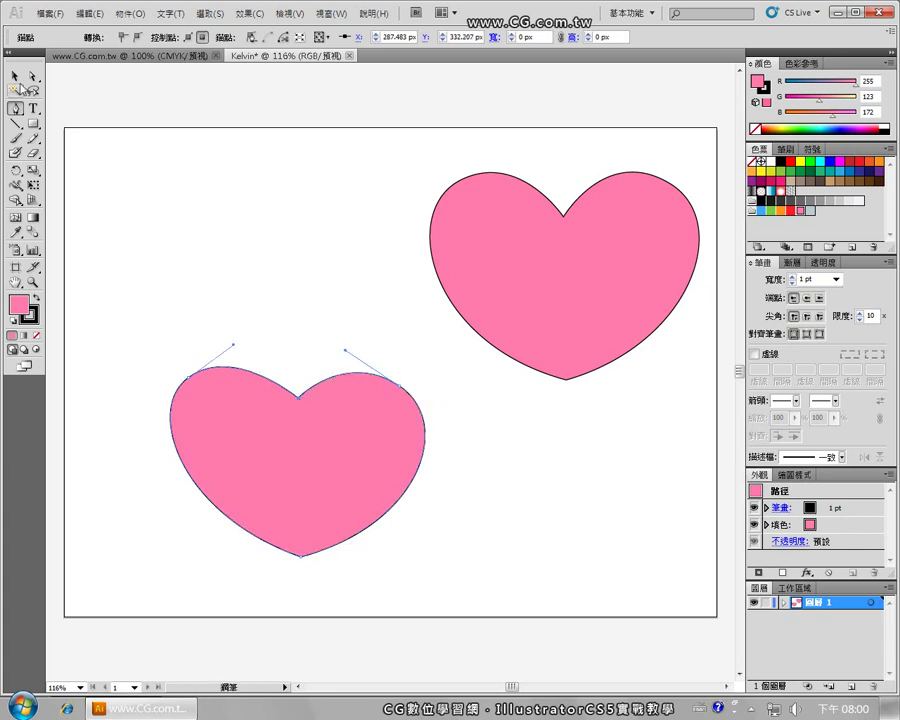
Adjust the left lobe's anchor and curve, then move the lower heart down and right.
{"action": "left_click", "coordinate": [31, 76]}
{"action": "left_click", "coordinate": [190, 383]}
{"action": "left_click_drag", "start_coordinate": [192, 377], "coordinate": [196, 384]}
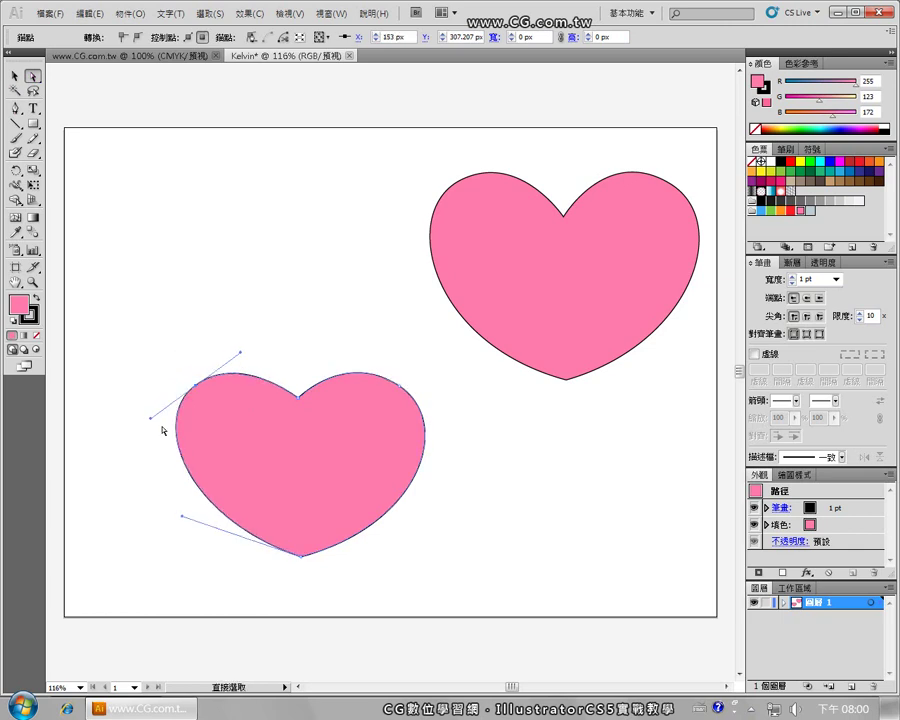
{"action": "left_click_drag", "start_coordinate": [151, 419], "coordinate": [151, 430]}
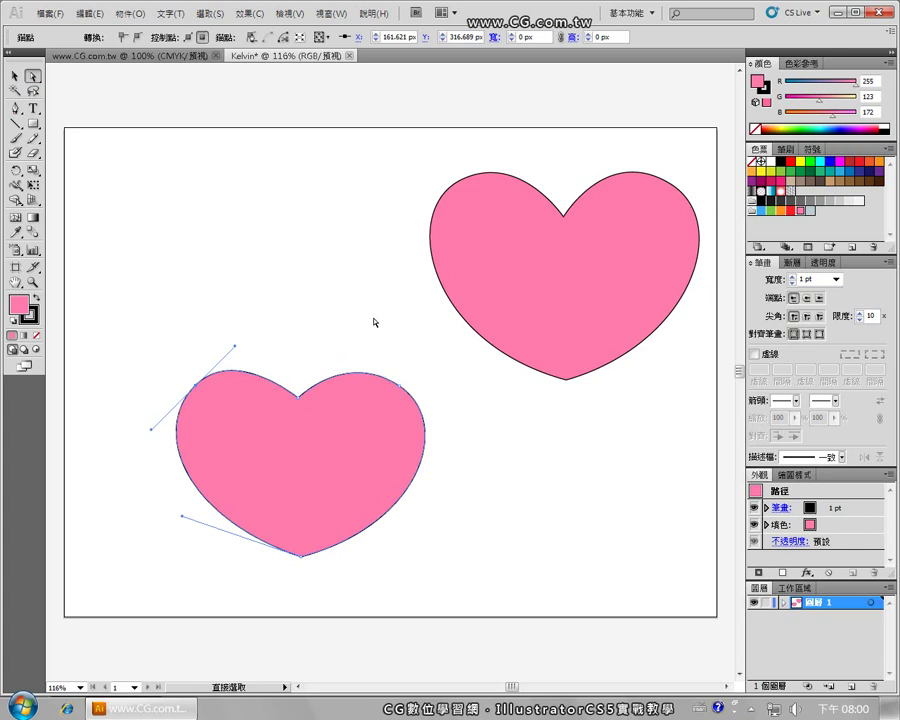
{"action": "left_click", "coordinate": [15, 76]}
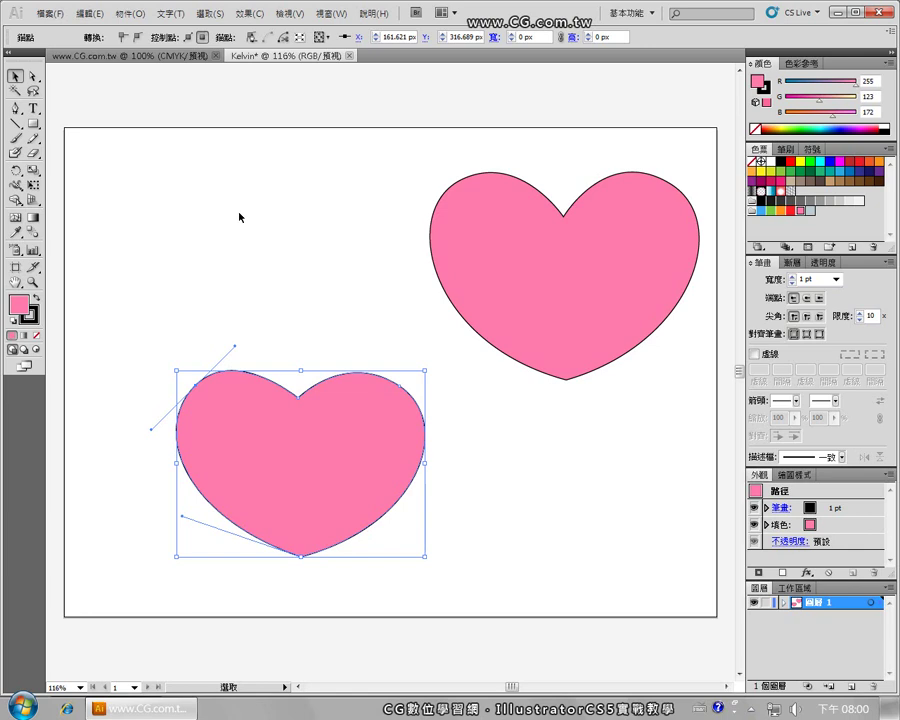
{"action": "left_click", "coordinate": [240, 214]}
{"action": "left_click_drag", "start_coordinate": [331, 468], "coordinate": [380, 504]}
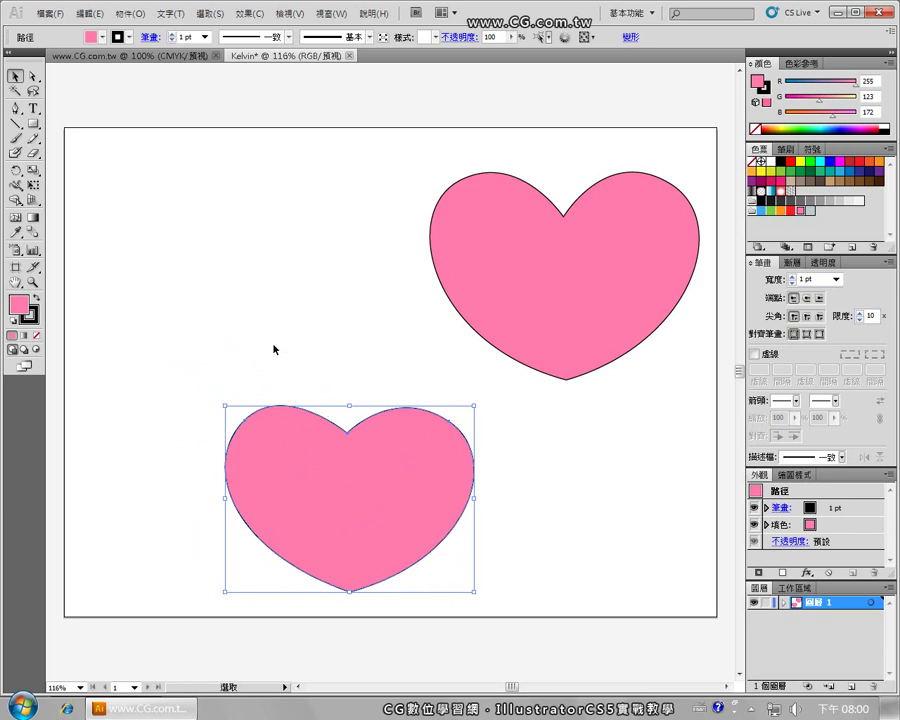
Draw a closed four-point notched V shape with the Pen tool in the upper left.
{"action": "left_click", "coordinate": [17, 109]}
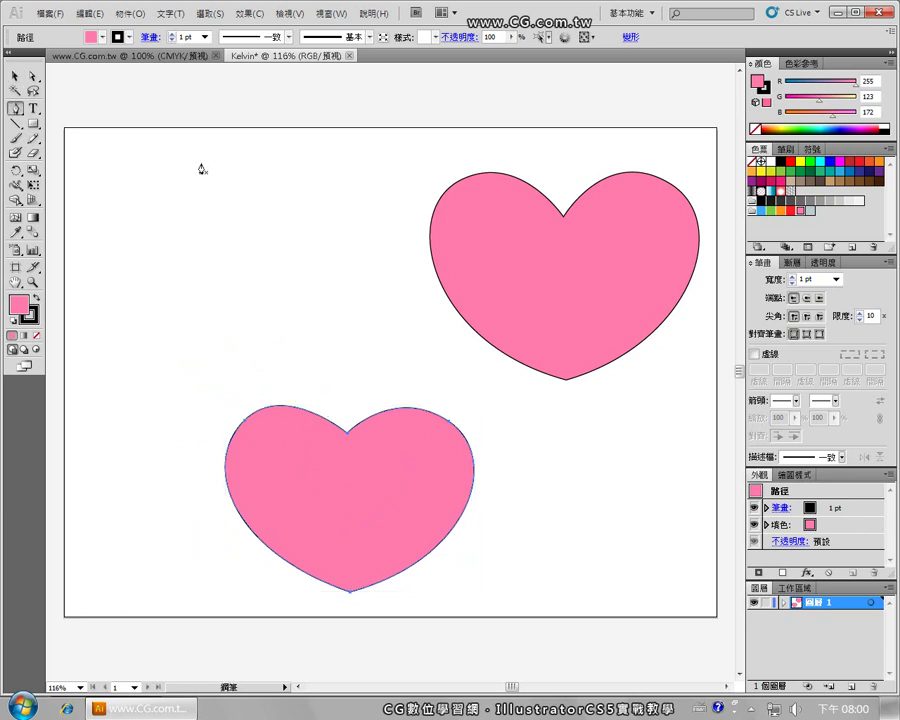
{"action": "left_click", "coordinate": [273, 236]}
{"action": "left_click", "coordinate": [157, 192]}
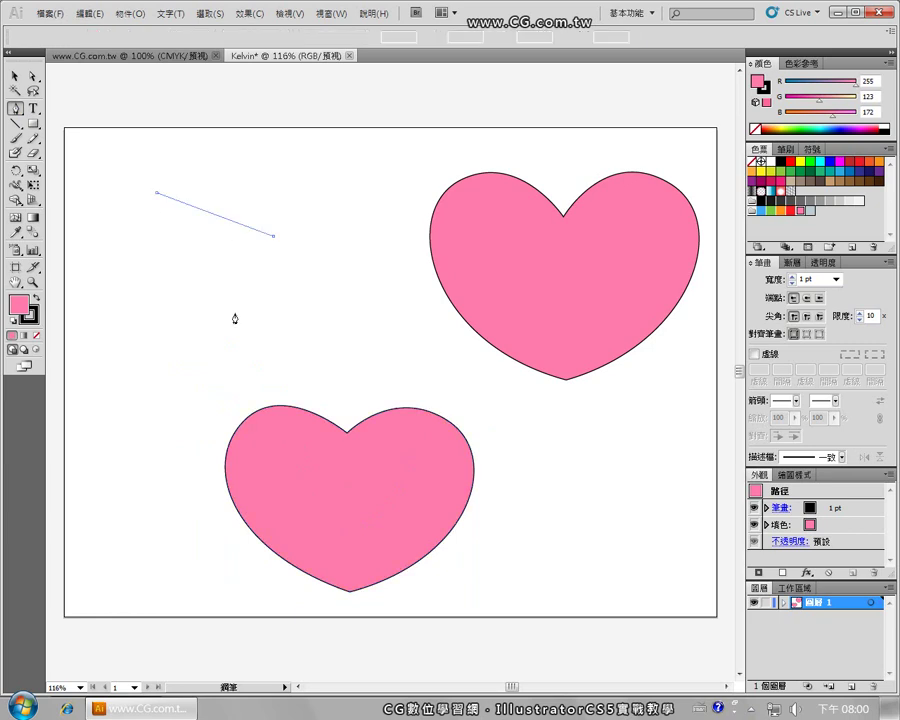
{"action": "left_click", "coordinate": [241, 385]}
{"action": "left_click", "coordinate": [375, 211]}
{"action": "left_click", "coordinate": [273, 237]}
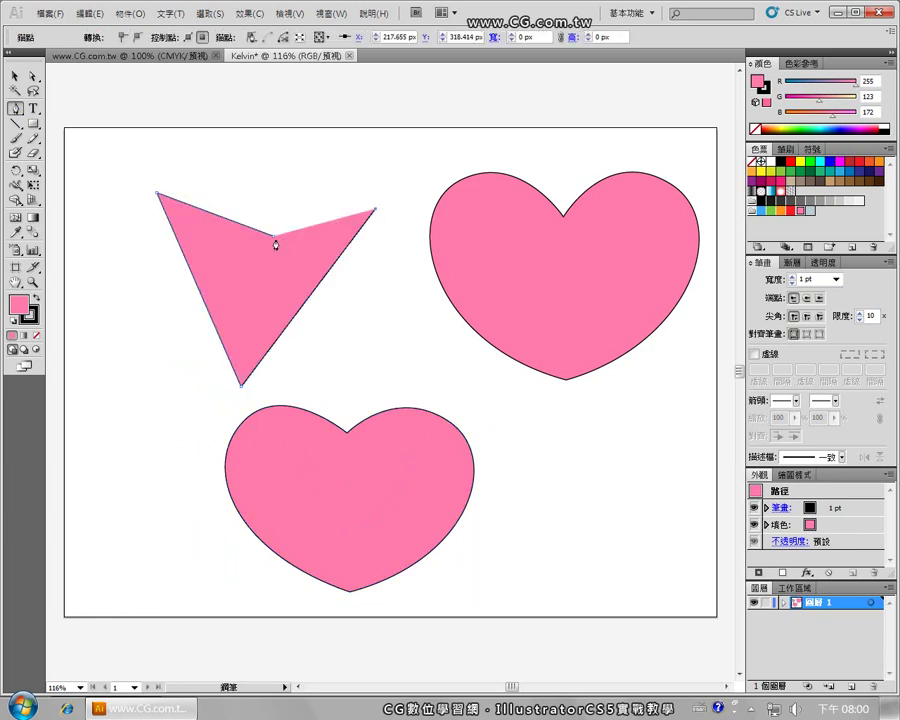
{"action": "left_click", "coordinate": [273, 237]}
Reposition the shape's anchors into a downward-pointing arrowhead with raised top corners and a notch.
{"action": "left_click", "coordinate": [33, 76]}
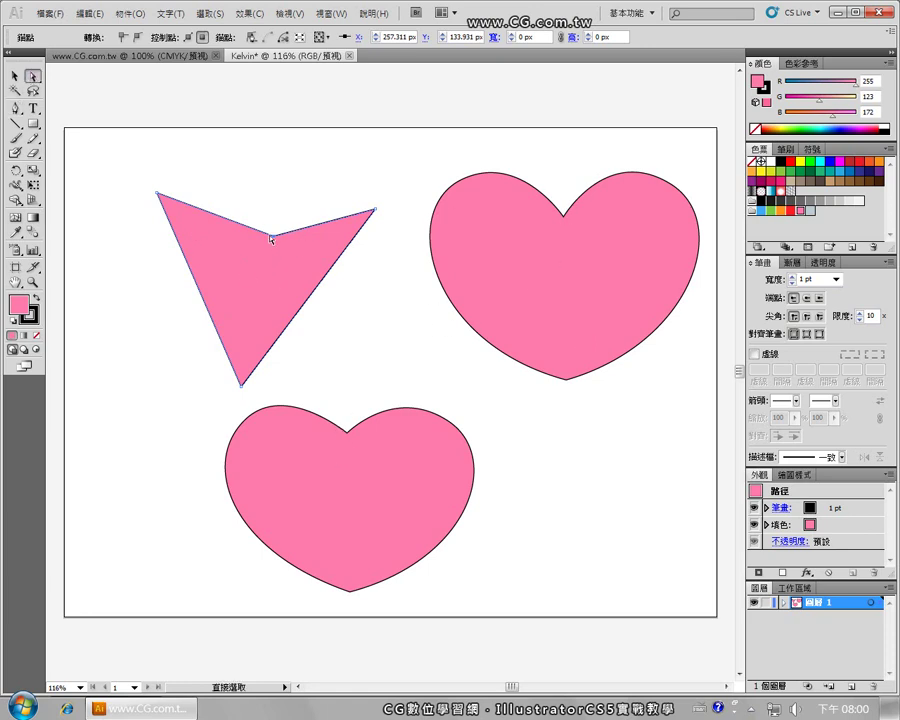
{"action": "left_click_drag", "start_coordinate": [270, 238], "coordinate": [252, 230]}
{"action": "left_click_drag", "start_coordinate": [157, 195], "coordinate": [146, 175]}
{"action": "left_click_drag", "start_coordinate": [375, 209], "coordinate": [372, 177]}
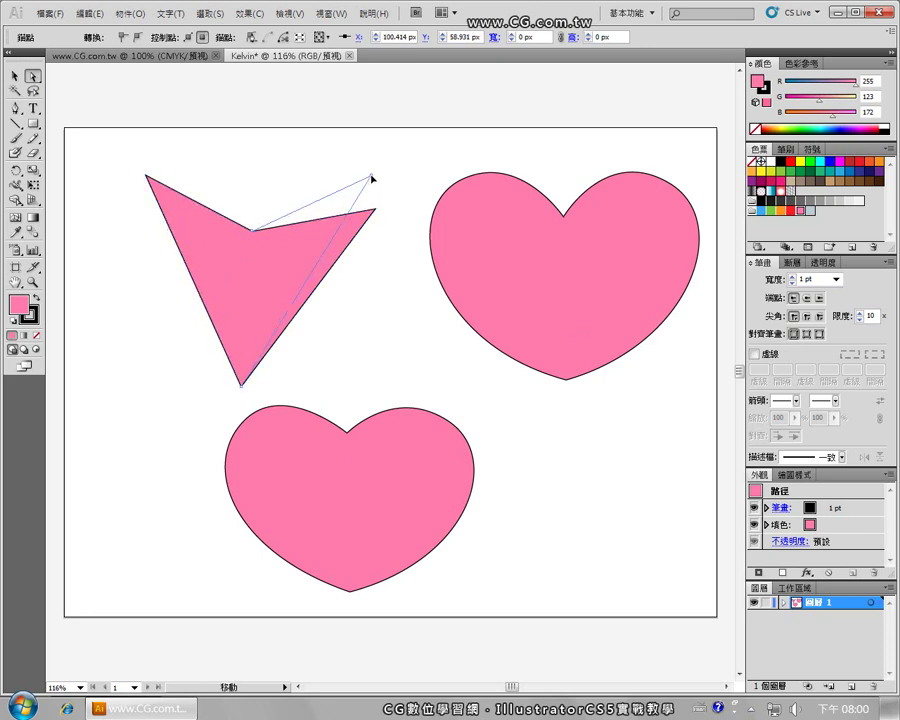
{"action": "left_click_drag", "start_coordinate": [241, 384], "coordinate": [258, 390]}
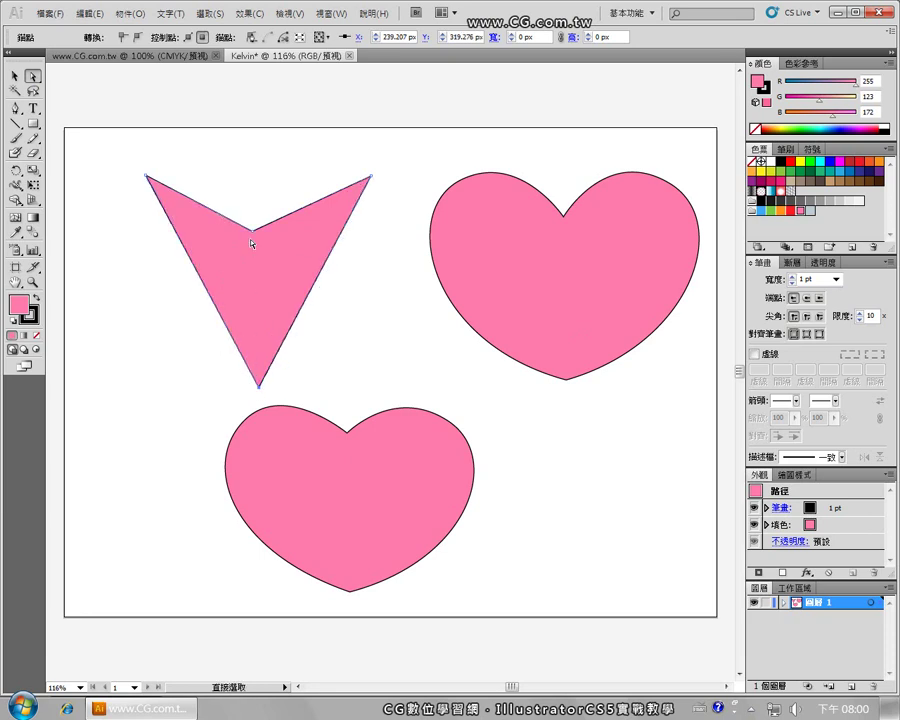
{"action": "left_click_drag", "start_coordinate": [253, 231], "coordinate": [259, 234]}
{"action": "left_click_drag", "start_coordinate": [372, 177], "coordinate": [364, 179]}
{"action": "left_click_drag", "start_coordinate": [148, 179], "coordinate": [147, 178]}
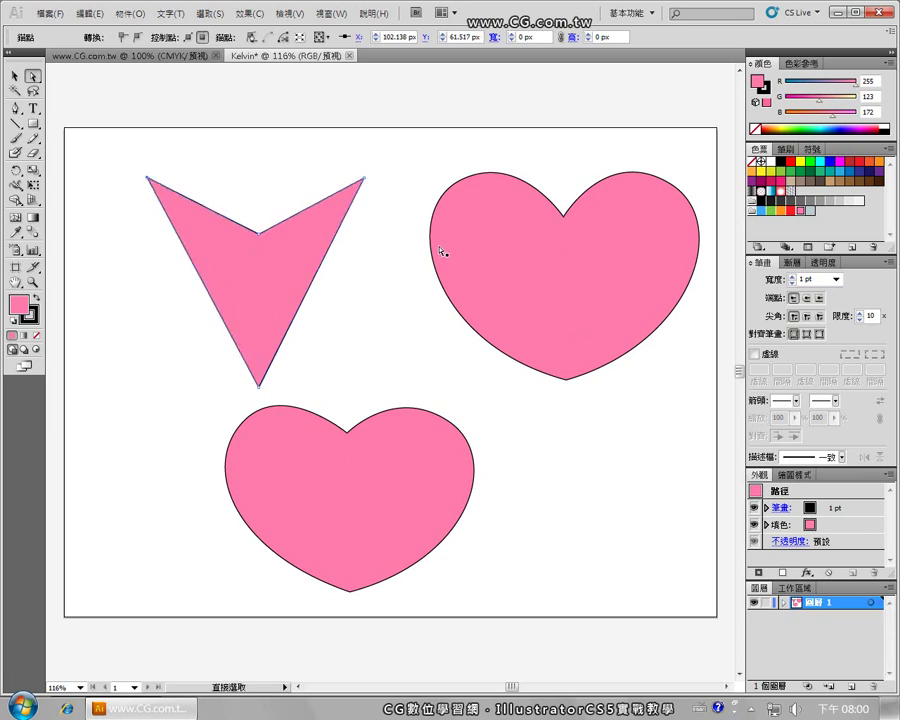
Turn the V's top corners and bottom point into smooth curves with the Convert Anchor Point tool.
{"action": "left_click", "coordinate": [15, 123]}
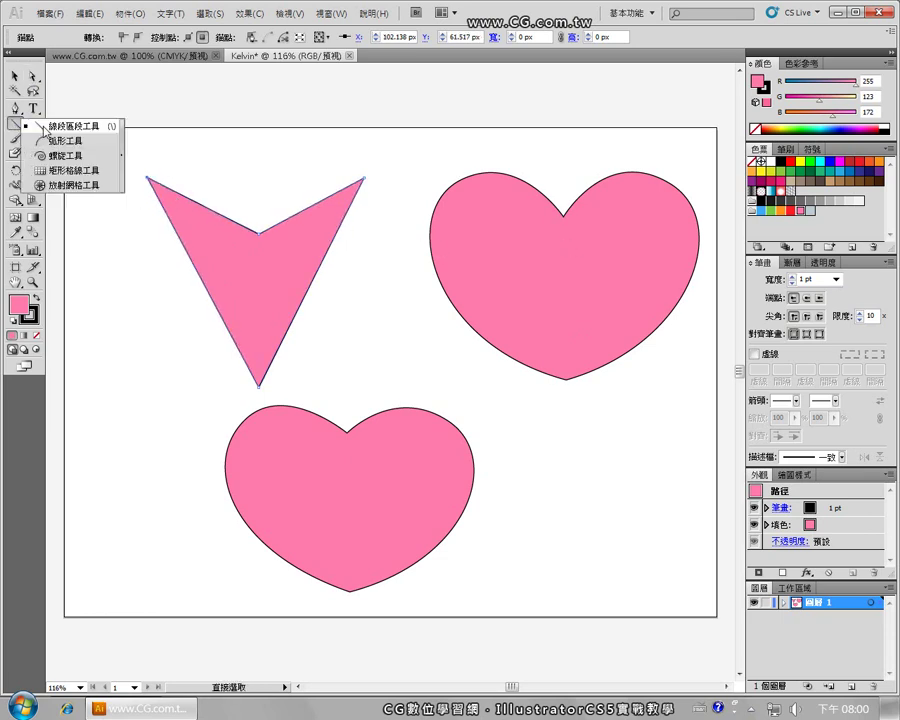
{"action": "left_click", "coordinate": [44, 127]}
{"action": "left_click", "coordinate": [15, 108]}
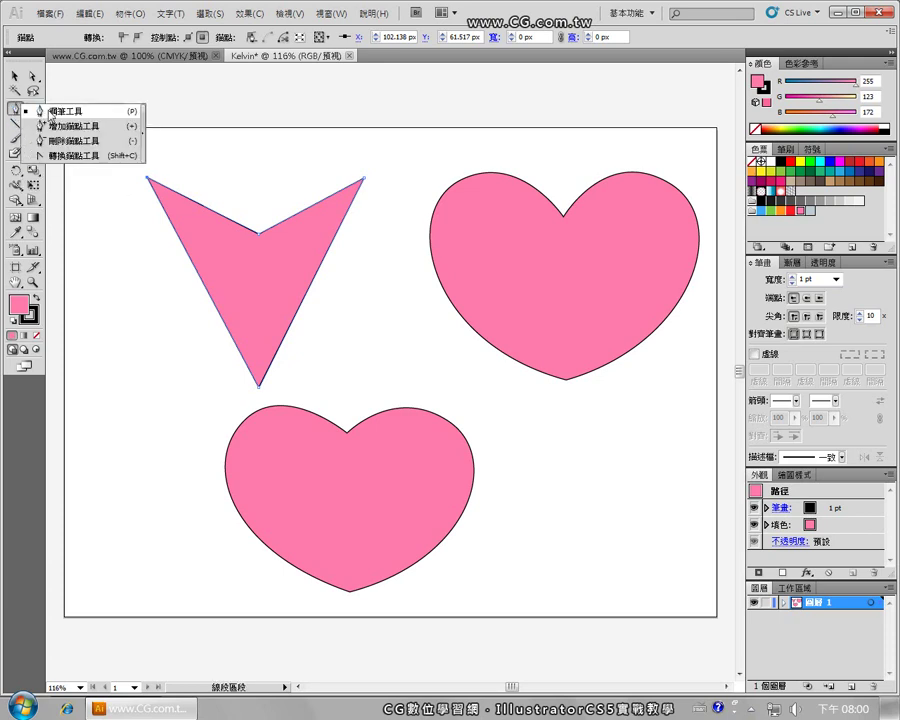
{"action": "left_click", "coordinate": [72, 156]}
{"action": "left_click_drag", "start_coordinate": [148, 180], "coordinate": [93, 214]}
{"action": "left_click_drag", "start_coordinate": [365, 180], "coordinate": [326, 135]}
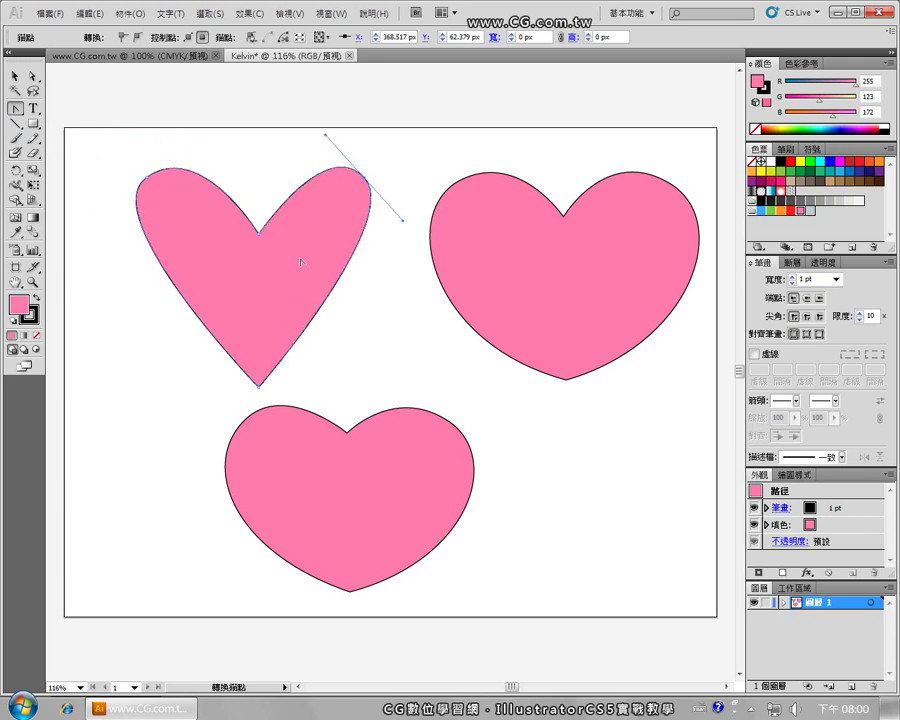
{"action": "left_click_drag", "start_coordinate": [259, 387], "coordinate": [364, 390]}
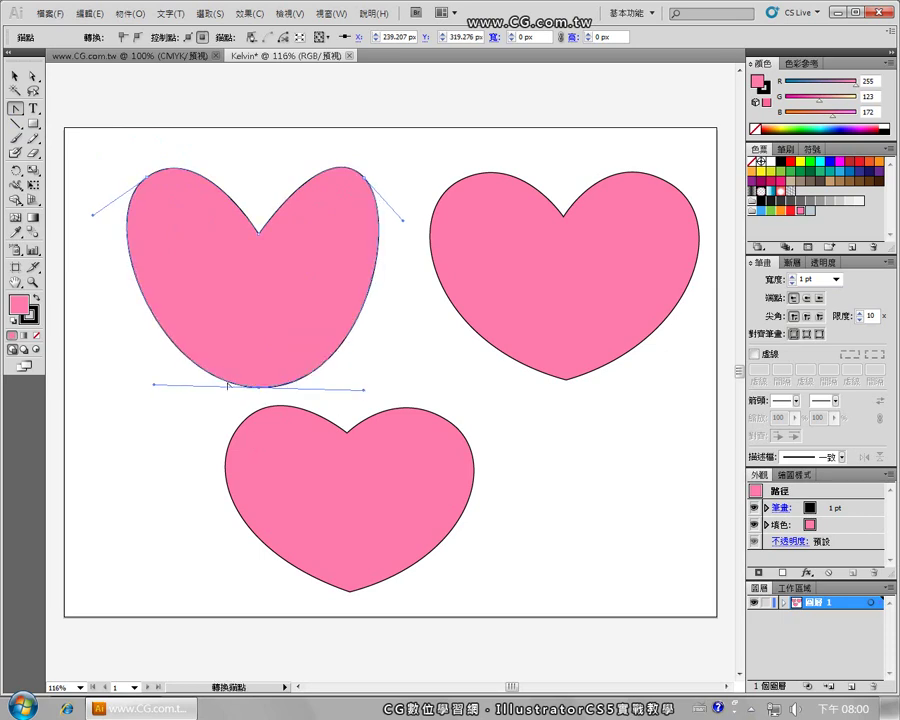
{"action": "left_click_drag", "start_coordinate": [153, 386], "coordinate": [135, 341]}
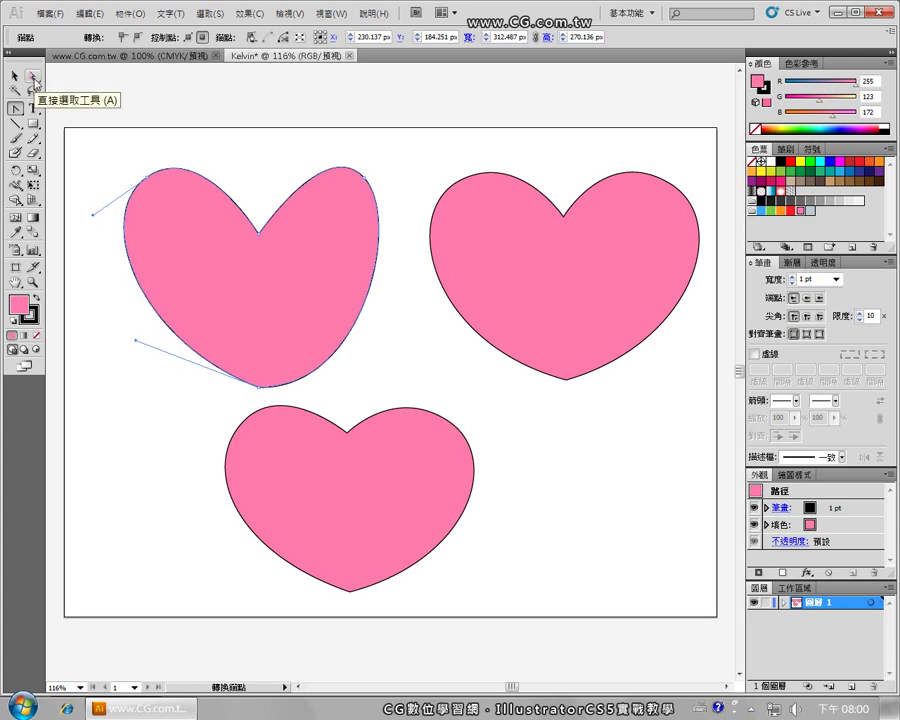
Angle the bottom's right handle upward, widen the right lobe and lower the left lobe's top.
{"action": "left_click", "coordinate": [32, 77]}
{"action": "left_click_drag", "start_coordinate": [260, 388], "coordinate": [390, 338]}
{"action": "left_click", "coordinate": [365, 179]}
{"action": "left_click_drag", "start_coordinate": [404, 223], "coordinate": [421, 205]}
{"action": "left_click", "coordinate": [146, 180]}
{"action": "left_click_drag", "start_coordinate": [148, 178], "coordinate": [145, 191]}
{"action": "left_click_drag", "start_coordinate": [197, 155], "coordinate": [204, 161]}
Fine-tune both lobes' anchors and handles into a balanced heart, then deselect it.
{"action": "left_click_drag", "start_coordinate": [364, 183], "coordinate": [356, 194]}
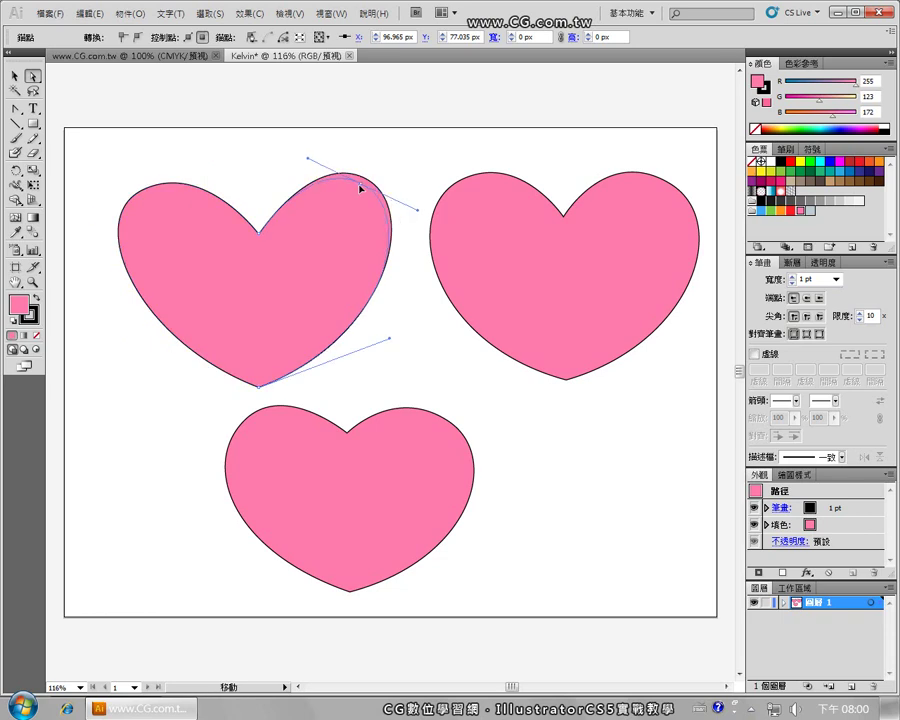
{"action": "left_click", "coordinate": [143, 190]}
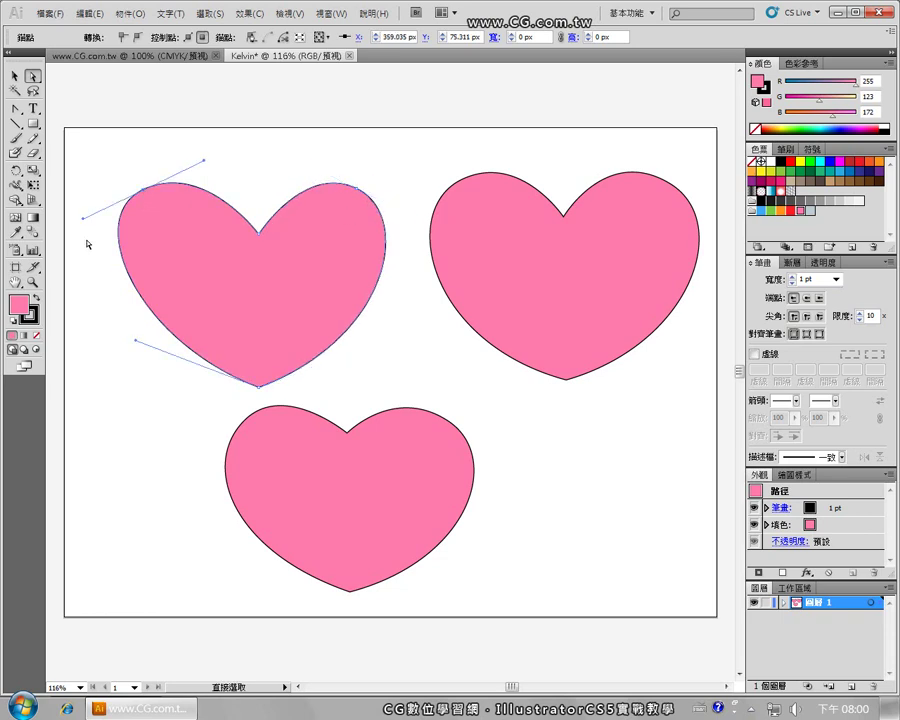
{"action": "left_click_drag", "start_coordinate": [80, 214], "coordinate": [88, 227]}
{"action": "left_click_drag", "start_coordinate": [143, 195], "coordinate": [155, 207]}
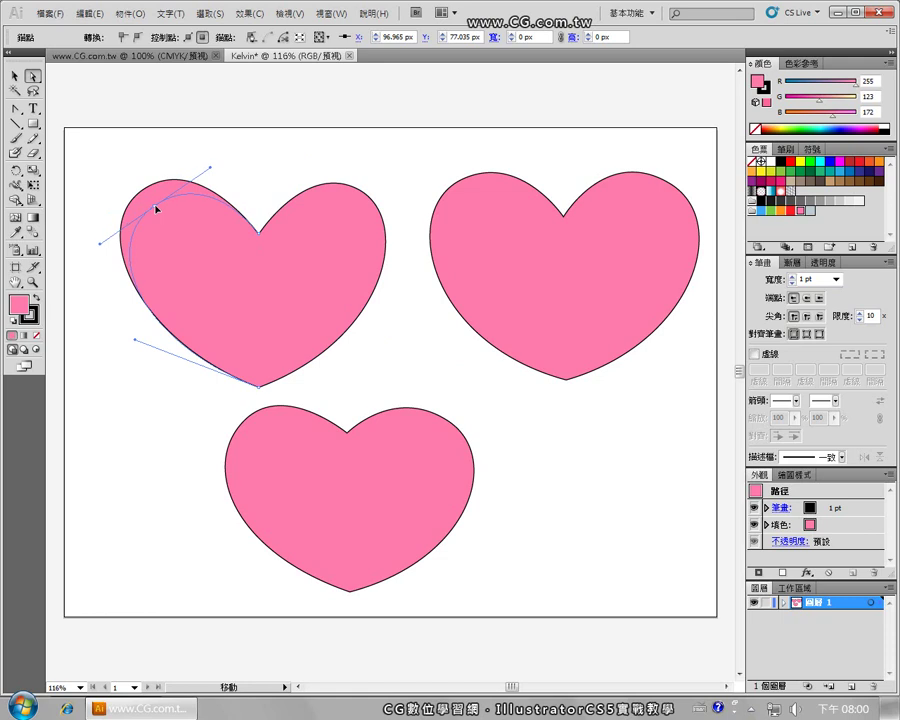
{"action": "left_click", "coordinate": [354, 196]}
{"action": "left_click_drag", "start_coordinate": [402, 221], "coordinate": [407, 231]}
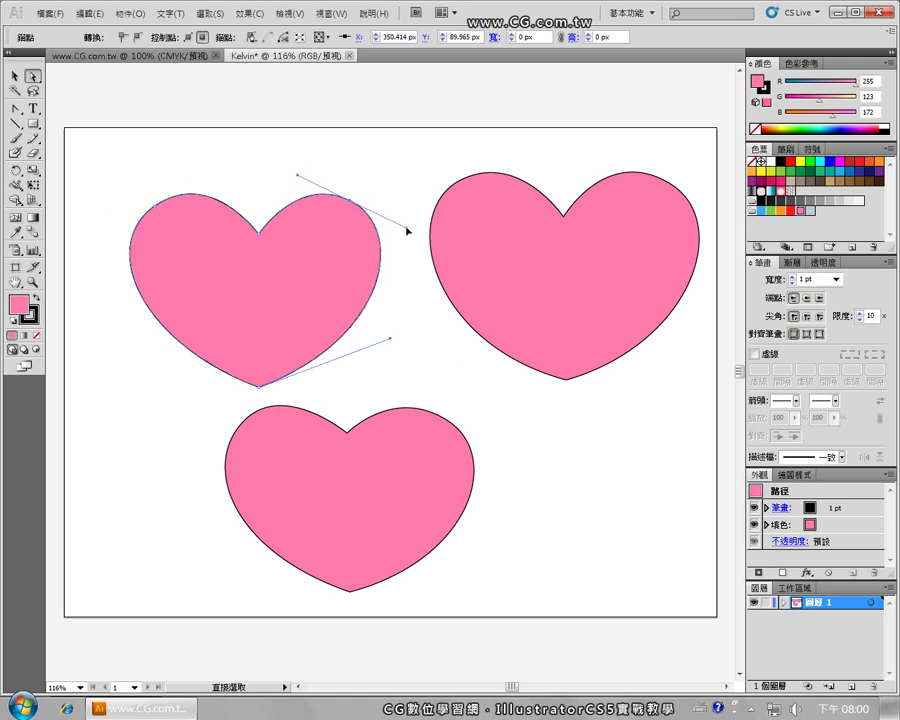
{"action": "left_click", "coordinate": [426, 348]}
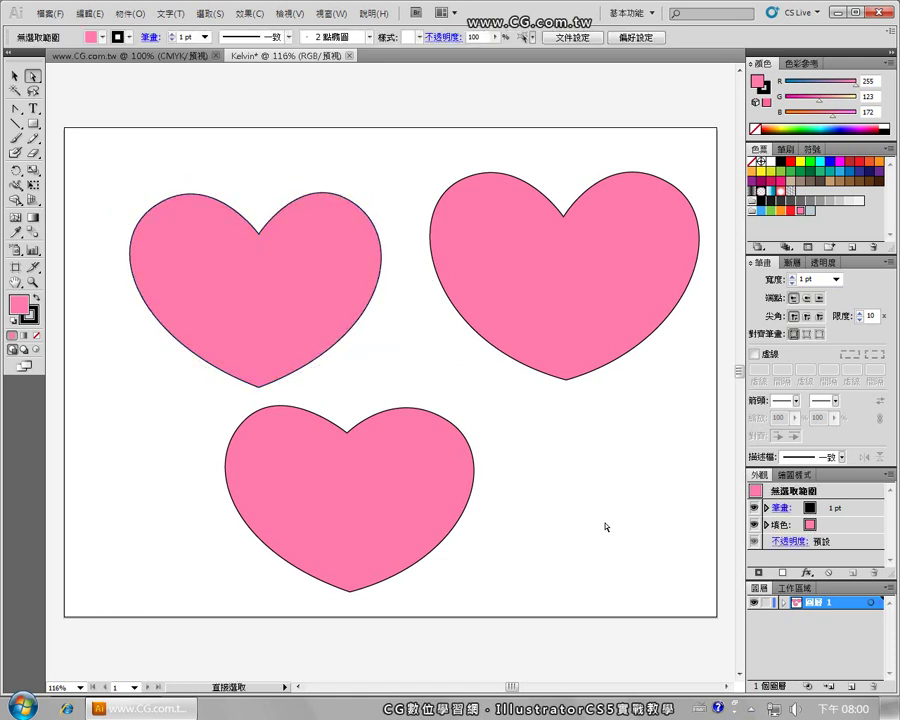